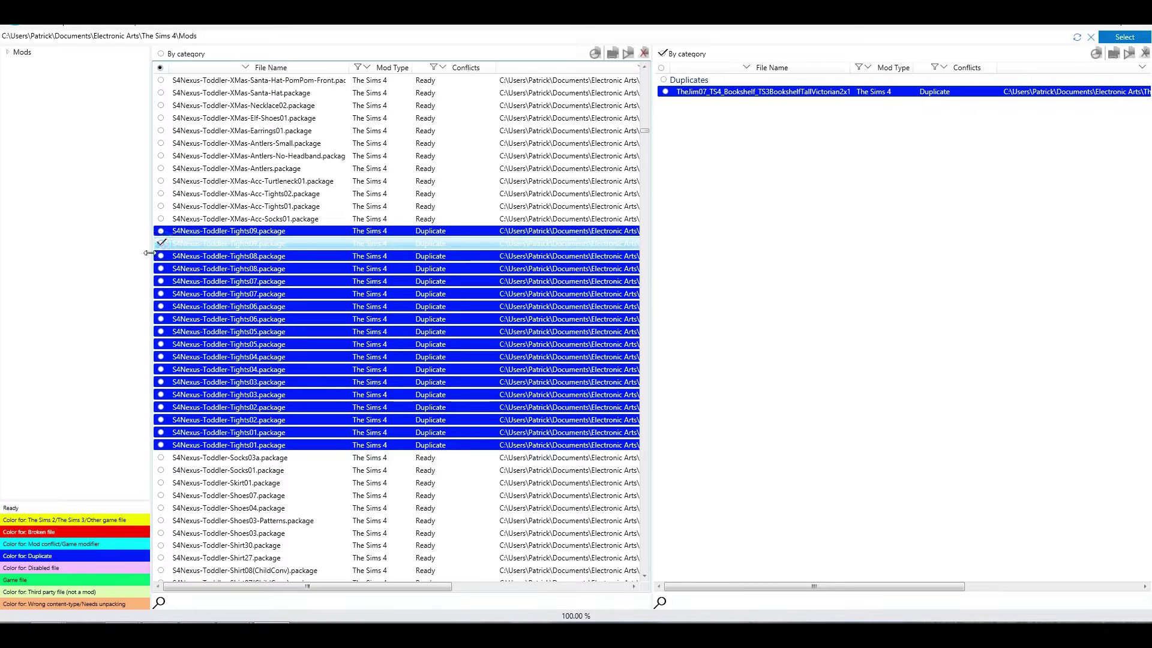
Step: Tick the second copy of the duplicated Toddler-Tights packages, including Tights01
{"action": "left_click", "coordinate": [161, 293]}
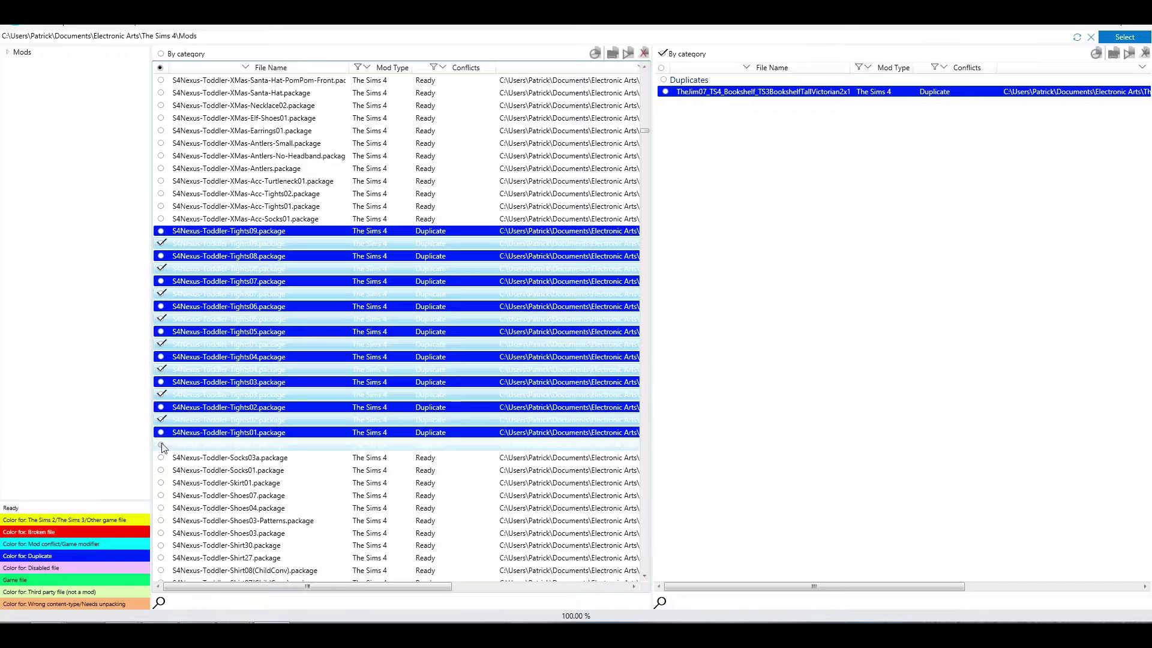
{"action": "left_click", "coordinate": [163, 447]}
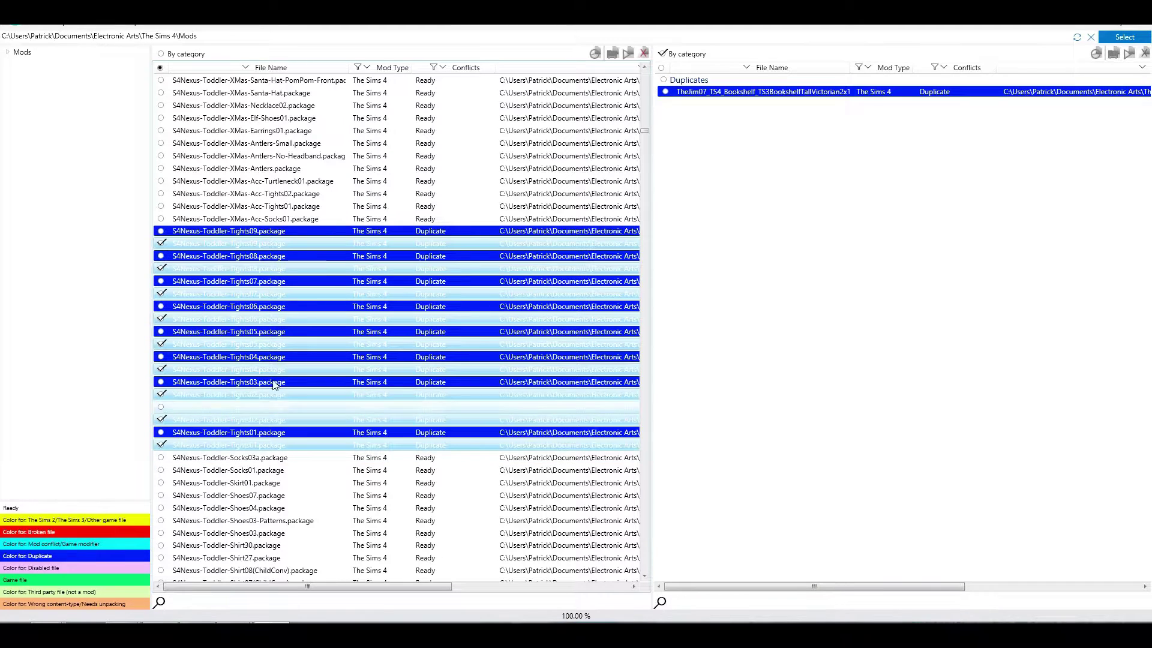
{"action": "scroll", "coordinate": [293, 298], "scroll_direction": "down", "scroll_amount": 5}
{"action": "scroll", "coordinate": [293, 299], "scroll_direction": "down", "scroll_amount": 5}
{"action": "scroll", "coordinate": [293, 287], "scroll_direction": "down", "scroll_amount": 5}
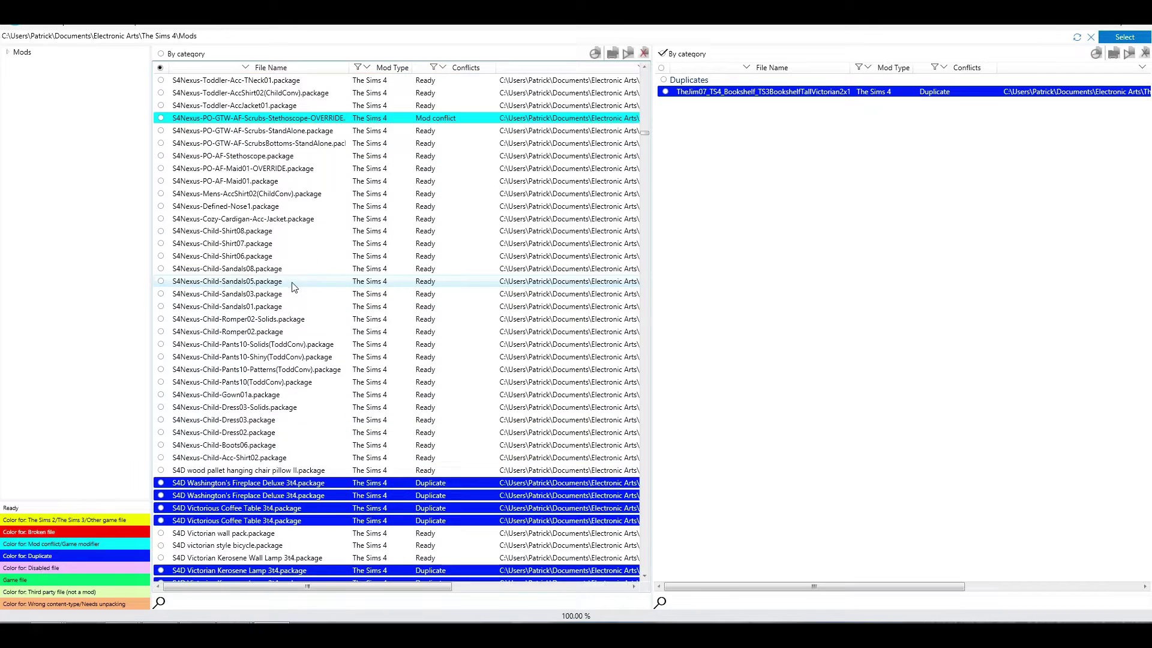
{"action": "scroll", "coordinate": [293, 287], "scroll_direction": "down", "scroll_amount": 5}
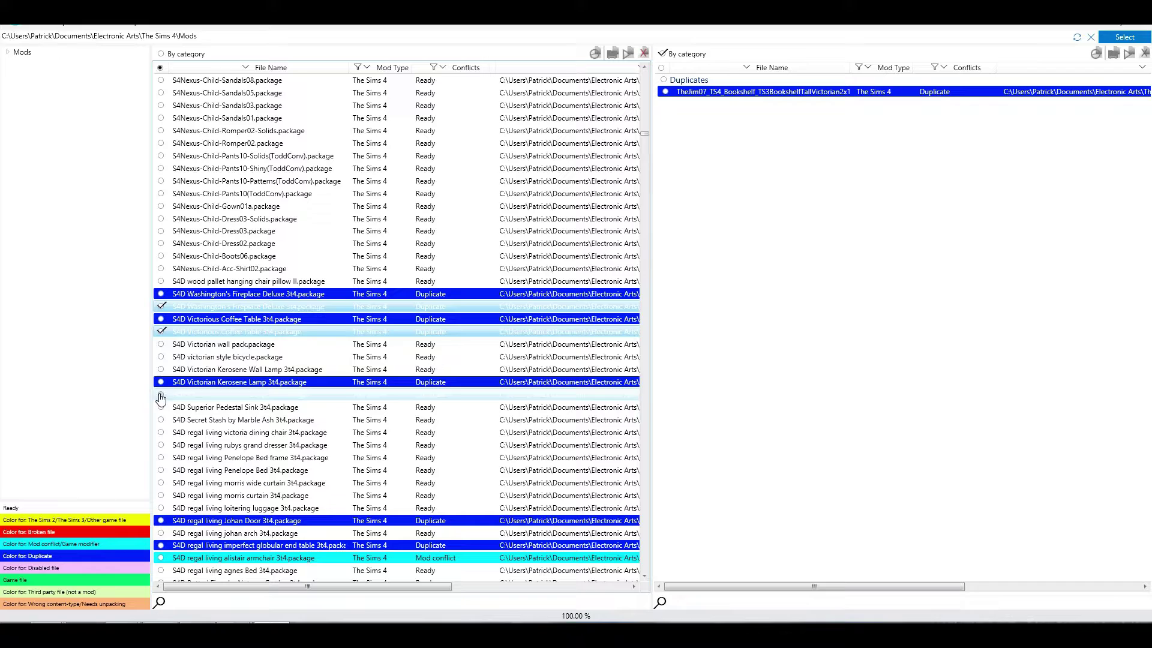
{"action": "scroll", "coordinate": [225, 378], "scroll_direction": "down", "scroll_amount": 4}
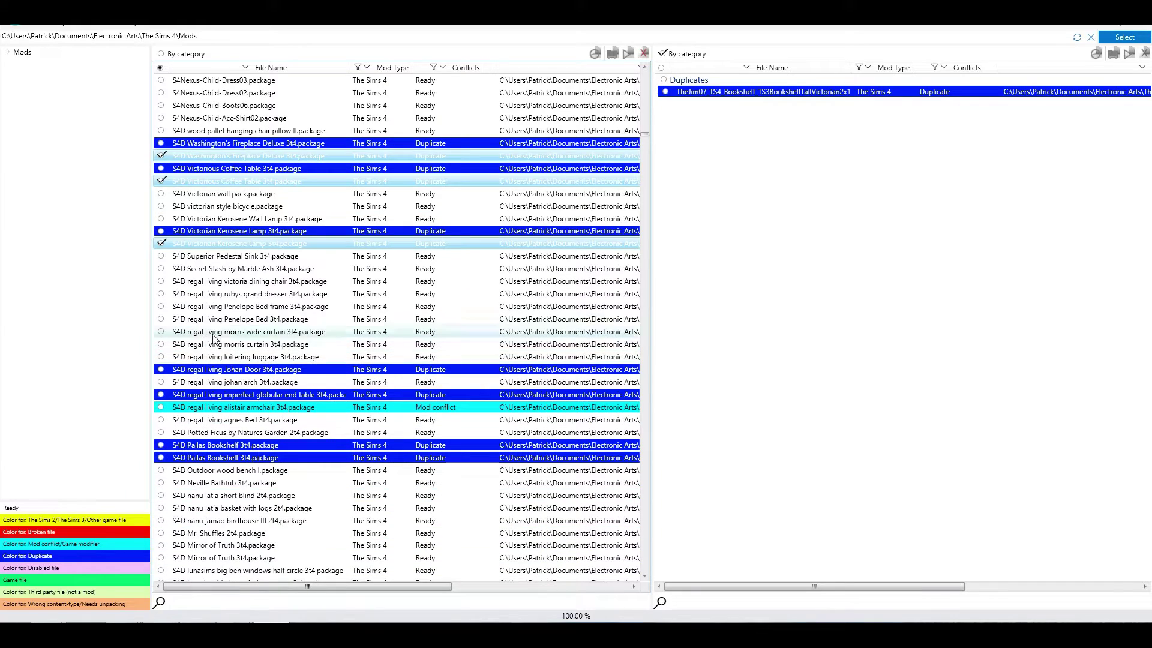
Step: Mark the duplicate Imperfect Globular End Table and Pallas Bookshelf copies
{"action": "left_click", "coordinate": [161, 397]}
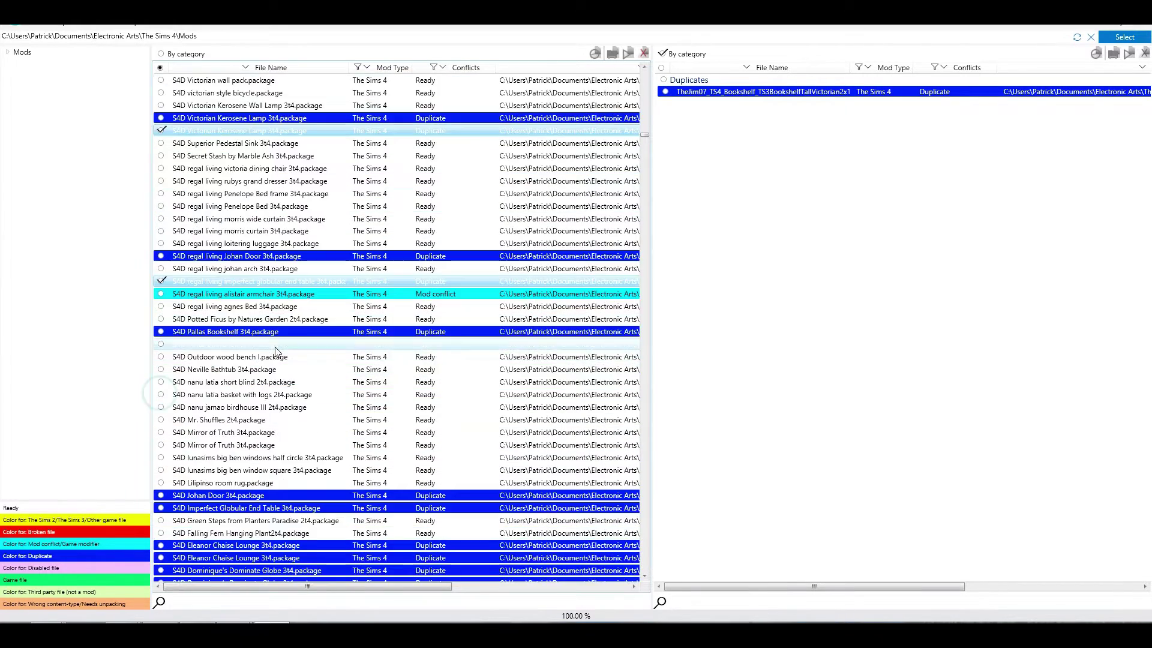
{"action": "scroll", "coordinate": [232, 365], "scroll_direction": "down", "scroll_amount": 4}
{"action": "left_click", "coordinate": [162, 306]}
{"action": "scroll", "coordinate": [162, 306], "scroll_direction": "down", "scroll_amount": 2}
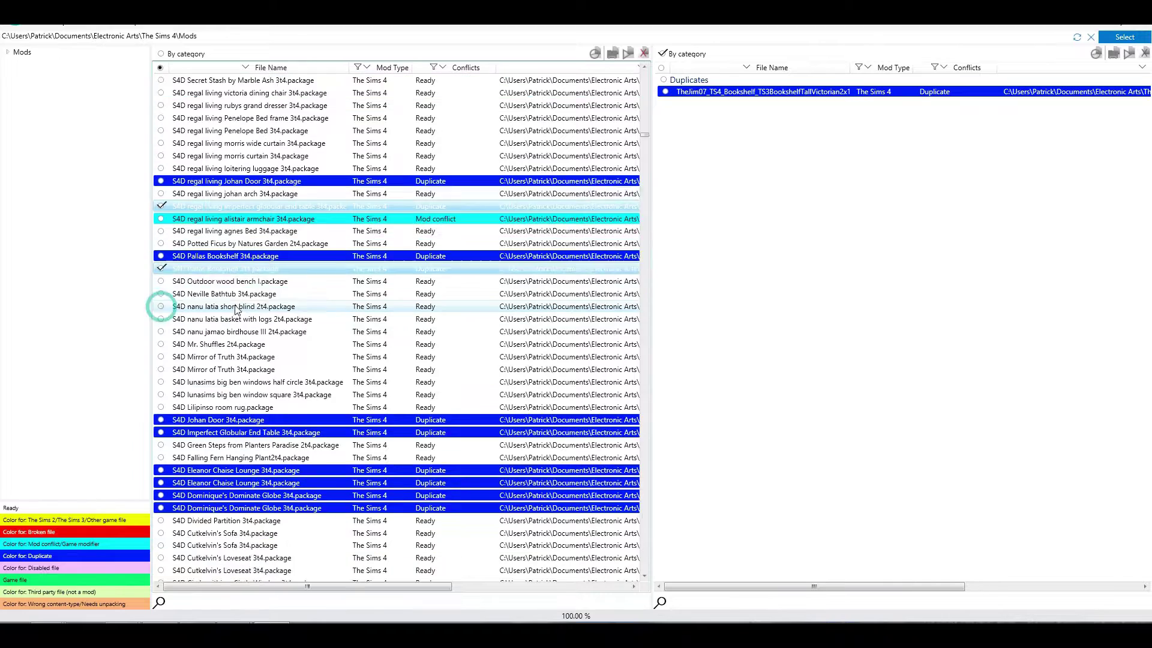
{"action": "scroll", "coordinate": [207, 306], "scroll_direction": "down", "scroll_amount": 1}
{"action": "scroll", "coordinate": [240, 302], "scroll_direction": "down", "scroll_amount": 2}
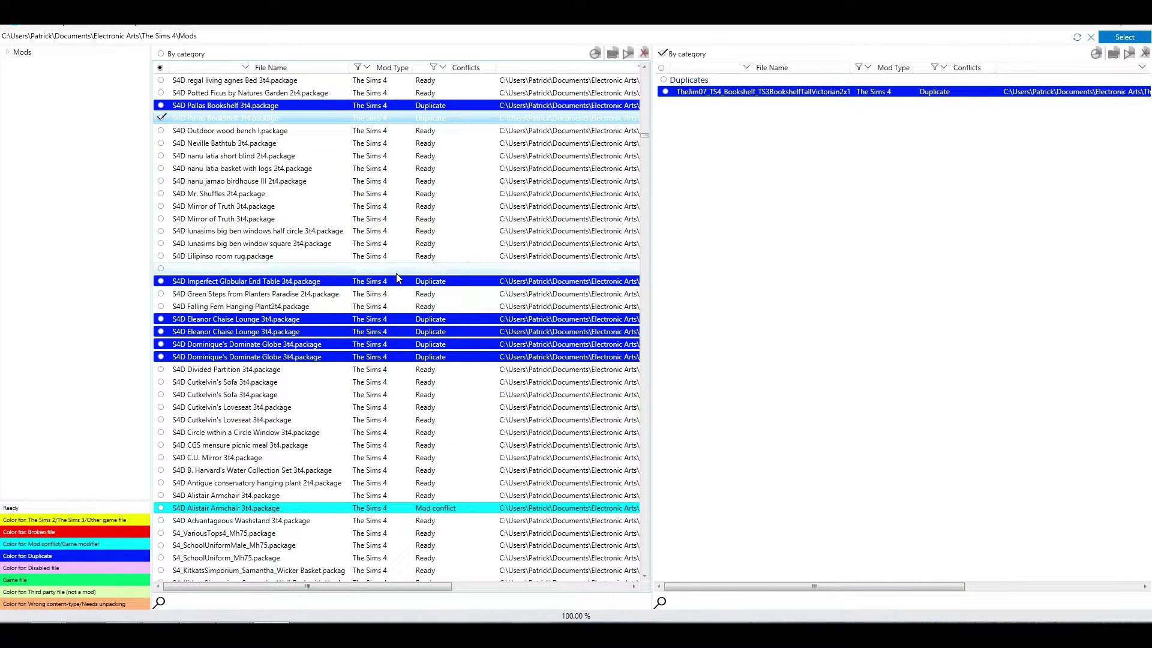
{"action": "scroll", "coordinate": [396, 276], "scroll_direction": "down", "scroll_amount": 1}
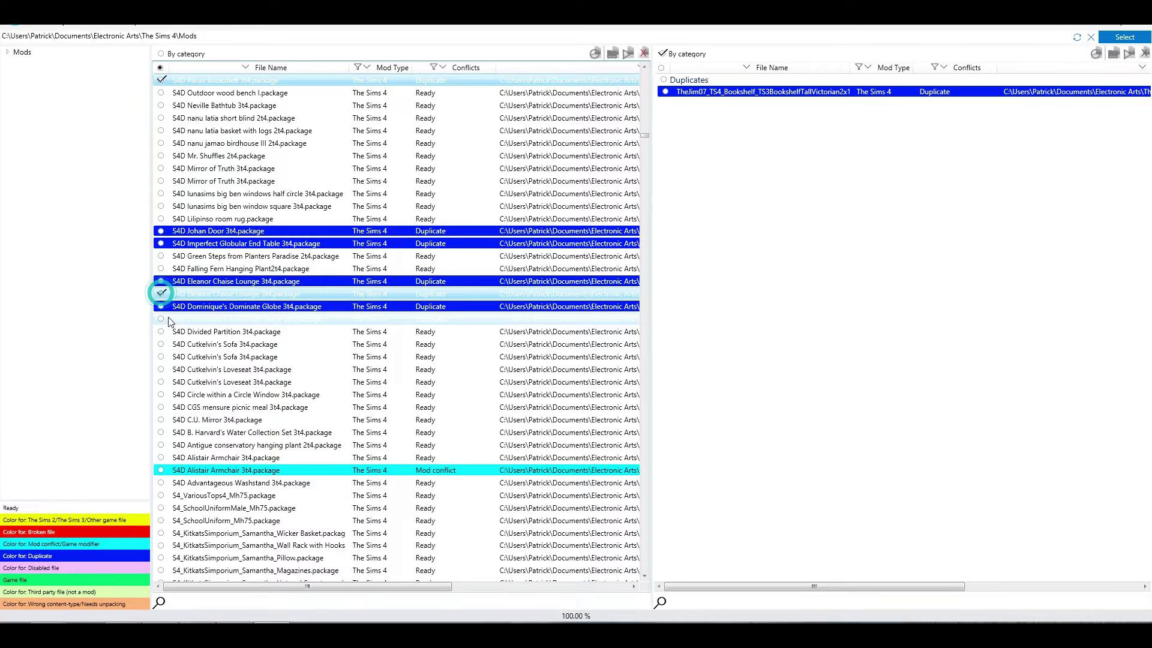
{"action": "scroll", "coordinate": [178, 319], "scroll_direction": "down", "scroll_amount": 4}
{"action": "scroll", "coordinate": [360, 271], "scroll_direction": "down", "scroll_amount": 7}
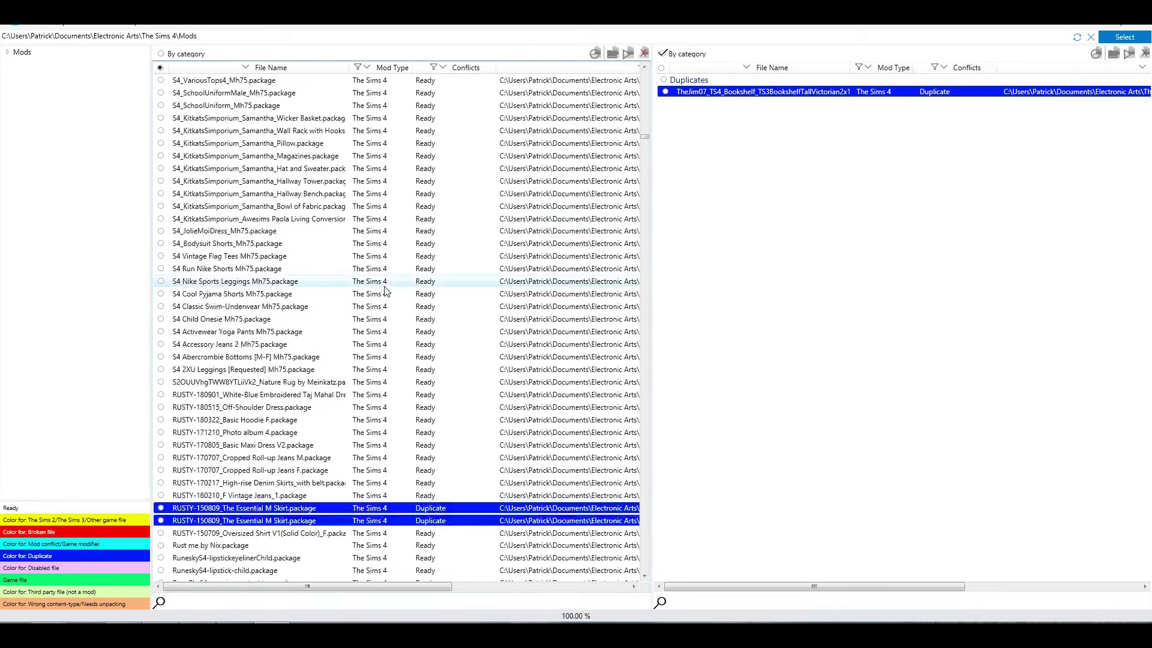
{"action": "scroll", "coordinate": [581, 203], "scroll_direction": "down", "scroll_amount": 5}
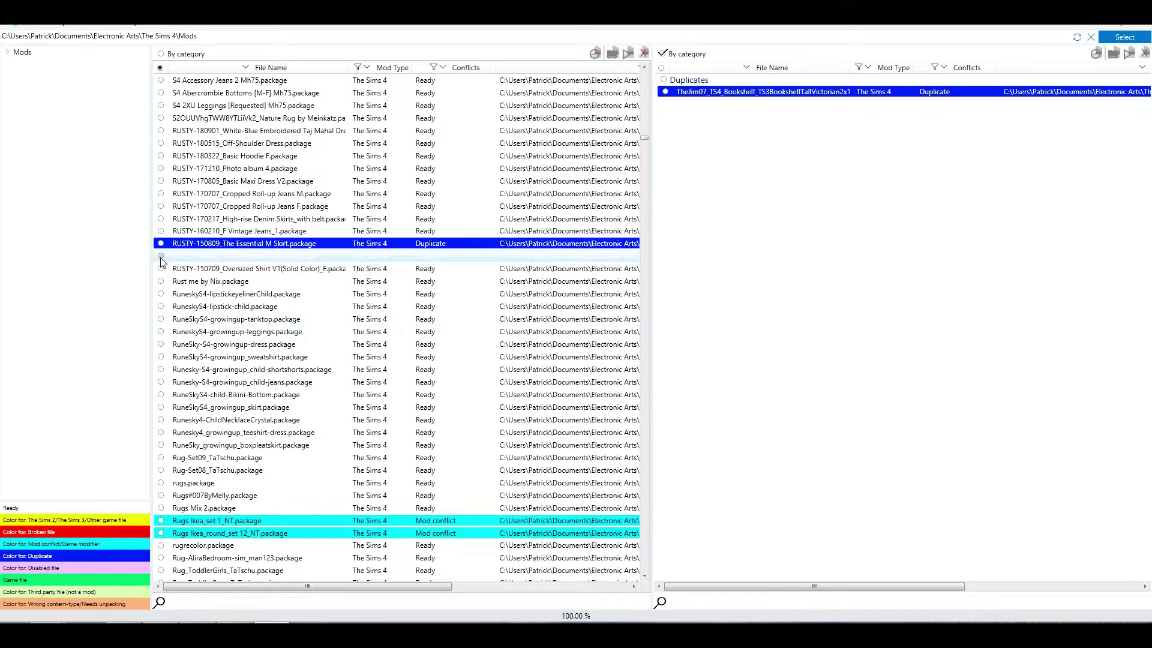
{"action": "scroll", "coordinate": [226, 243], "scroll_direction": "down", "scroll_amount": 2}
{"action": "scroll", "coordinate": [360, 216], "scroll_direction": "down", "scroll_amount": 7}
{"action": "scroll", "coordinate": [363, 210], "scroll_direction": "down", "scroll_amount": 4}
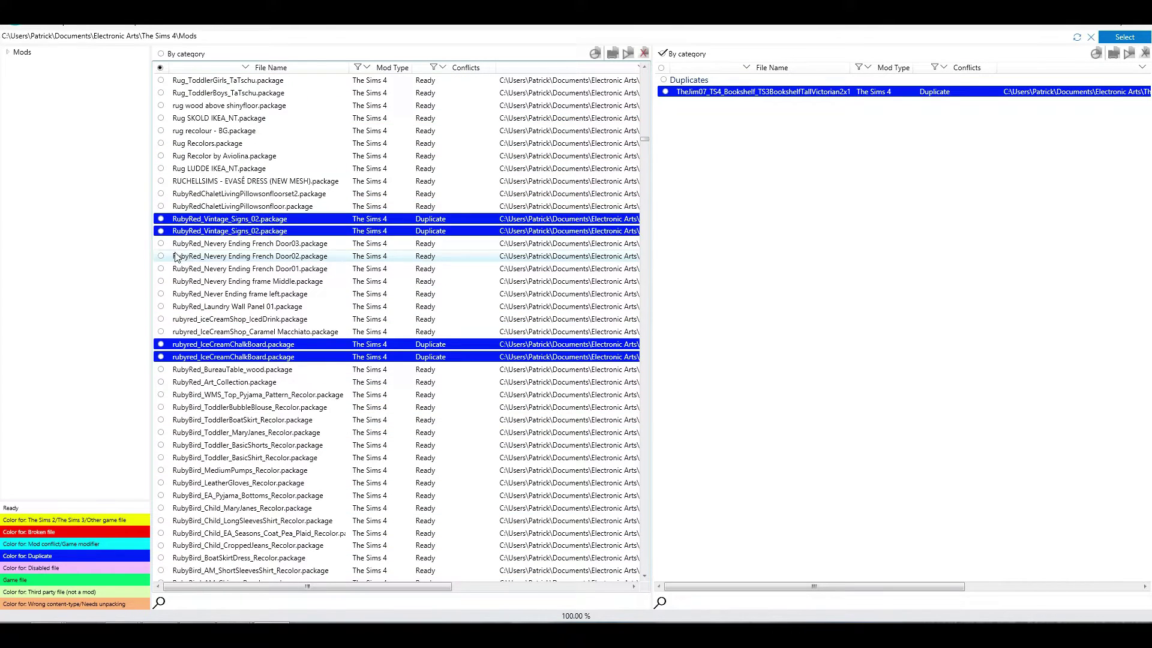
{"action": "scroll", "coordinate": [241, 275], "scroll_direction": "down", "scroll_amount": 2}
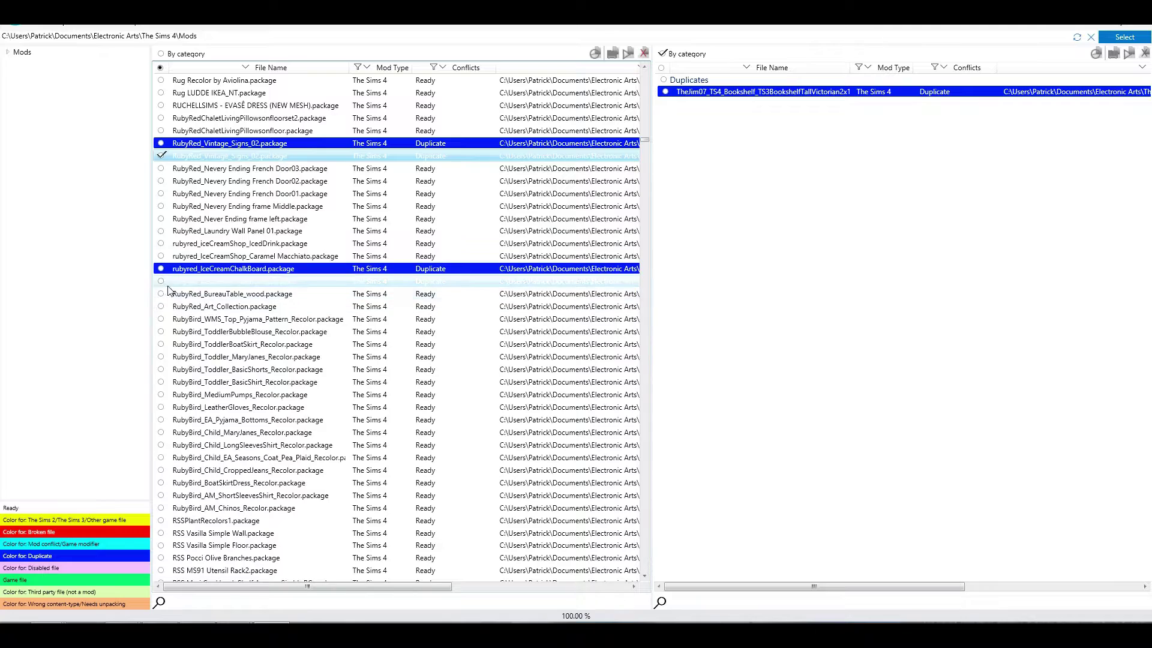
{"action": "scroll", "coordinate": [163, 288], "scroll_direction": "down", "scroll_amount": 5}
{"action": "scroll", "coordinate": [225, 279], "scroll_direction": "down", "scroll_amount": 5}
{"action": "scroll", "coordinate": [270, 270], "scroll_direction": "down", "scroll_amount": 5}
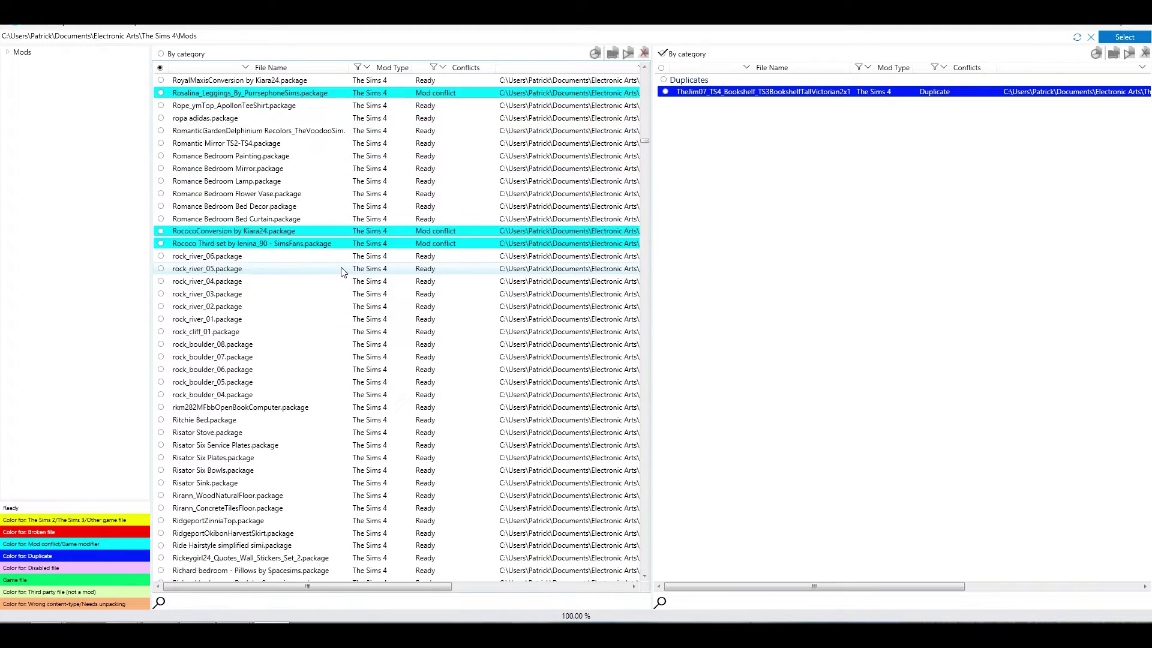
{"action": "scroll", "coordinate": [340, 271], "scroll_direction": "down", "scroll_amount": 5}
{"action": "scroll", "coordinate": [340, 270], "scroll_direction": "down", "scroll_amount": 3}
{"action": "scroll", "coordinate": [341, 270], "scroll_direction": "down", "scroll_amount": 5}
{"action": "scroll", "coordinate": [333, 262], "scroll_direction": "down", "scroll_amount": 2}
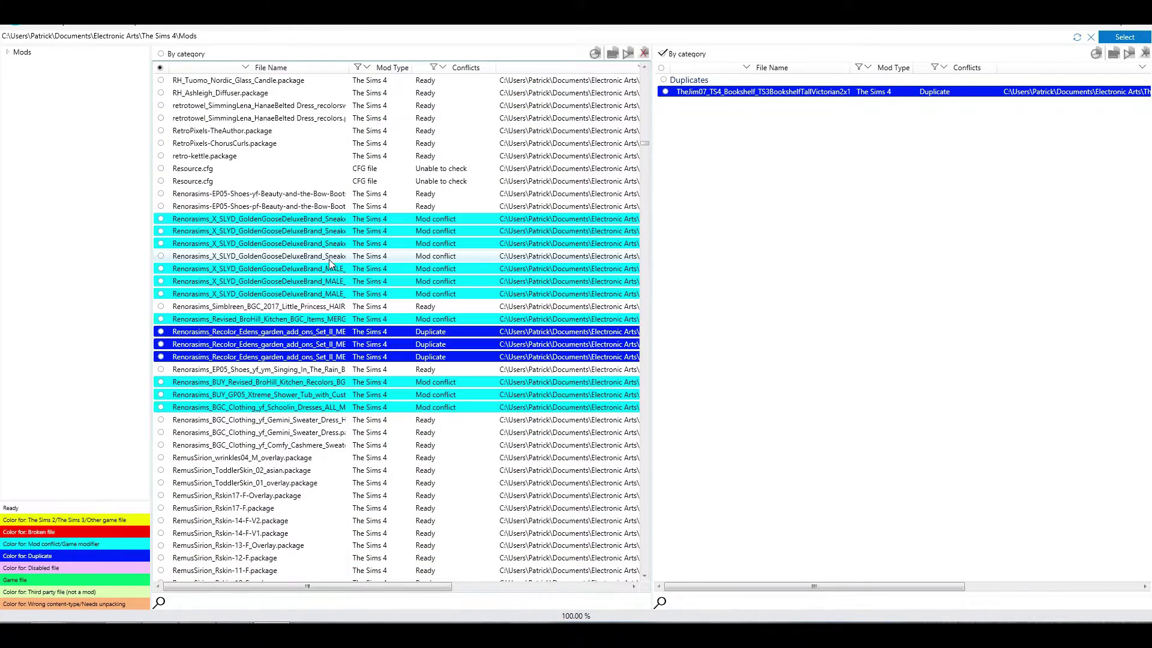
{"action": "scroll", "coordinate": [329, 259], "scroll_direction": "down", "scroll_amount": 1}
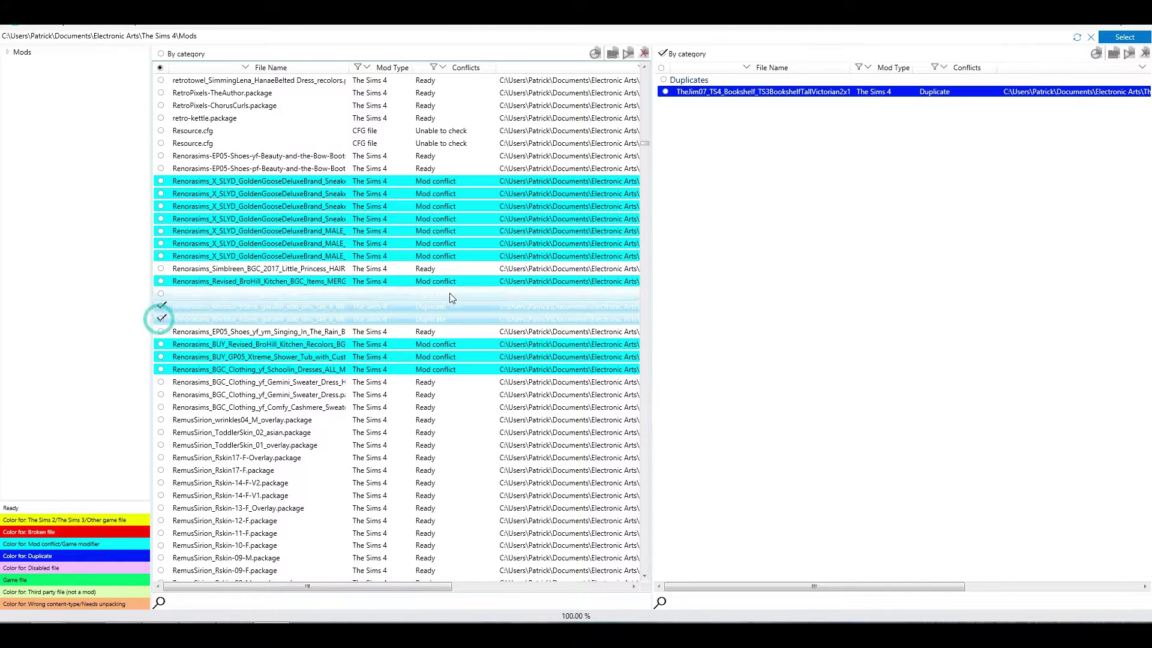
{"action": "scroll", "coordinate": [451, 298], "scroll_direction": "down", "scroll_amount": 13}
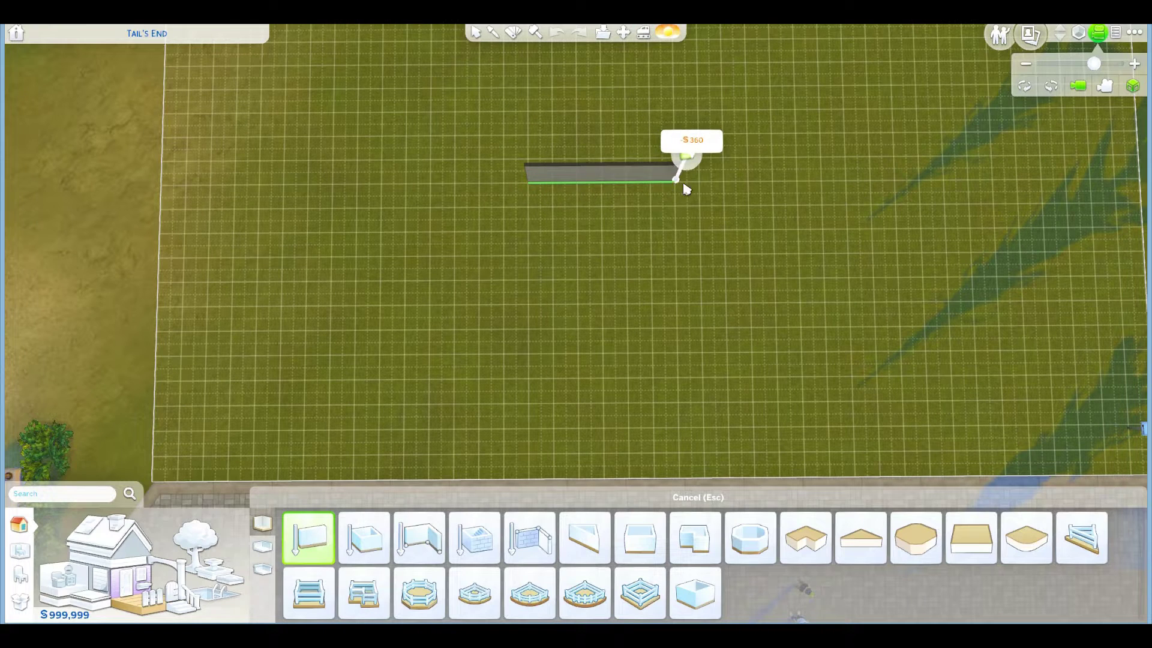
Step: Draw the enclosing walls for both rooms and try archways on the dividing wall
{"action": "left_click_drag", "start_coordinate": [684, 189], "coordinate": [723, 187]}
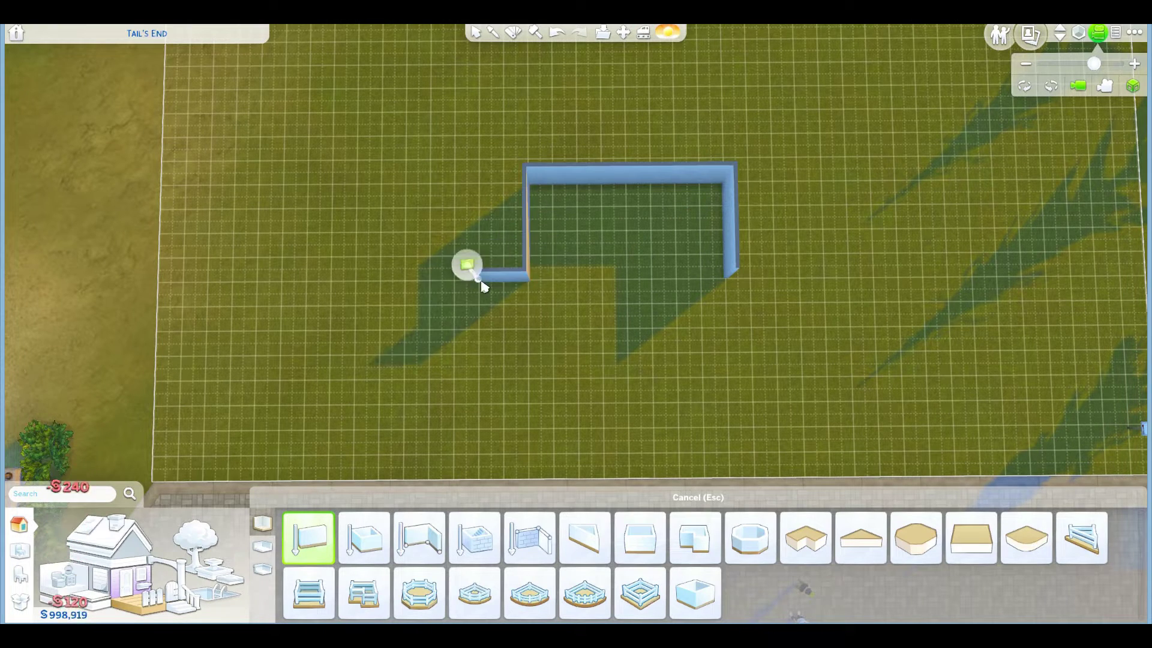
{"action": "scroll", "coordinate": [483, 285], "scroll_direction": "up", "scroll_amount": 5}
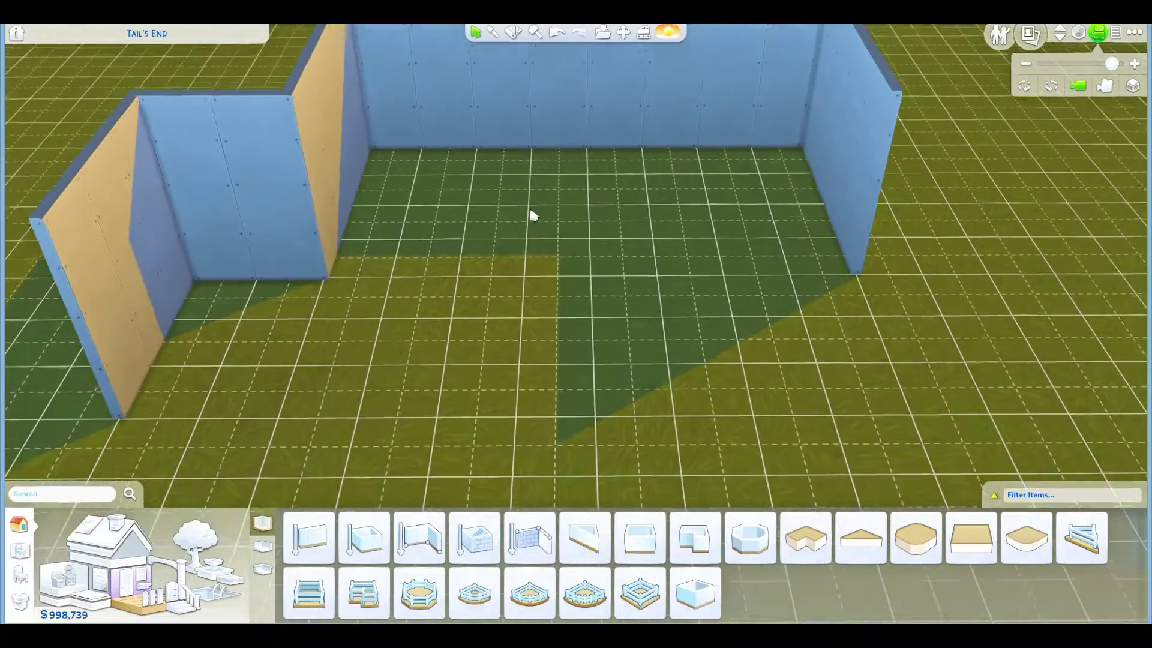
{"action": "mouse_move", "coordinate": [482, 285]}
{"action": "left_mouse_down"}
{"action": "mouse_move", "coordinate": [146, 405]}
{"action": "mouse_move", "coordinate": [873, 368]}
{"action": "left_mouse_up"}
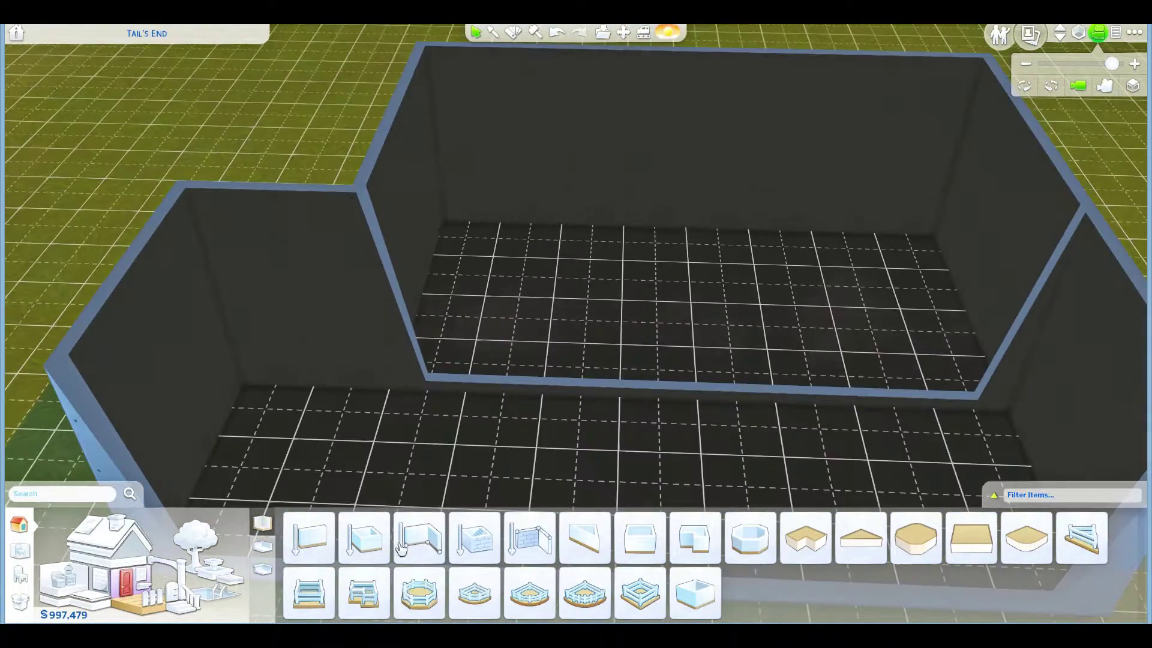
{"action": "scroll", "coordinate": [738, 576], "scroll_direction": "down", "scroll_amount": 3}
{"action": "scroll", "coordinate": [738, 576], "scroll_direction": "down", "scroll_amount": 2}
{"action": "scroll", "coordinate": [737, 576], "scroll_direction": "down", "scroll_amount": 2}
{"action": "scroll", "coordinate": [739, 576], "scroll_direction": "down", "scroll_amount": 2}
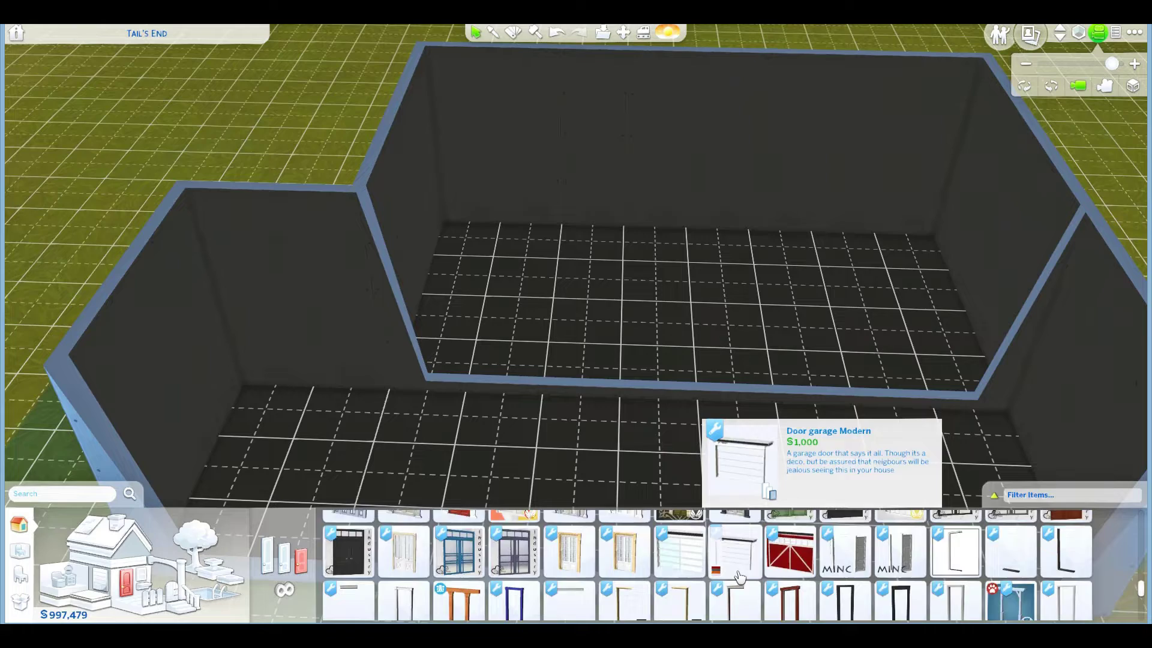
{"action": "scroll", "coordinate": [738, 577], "scroll_direction": "down", "scroll_amount": 2}
{"action": "left_click", "coordinate": [738, 577]}
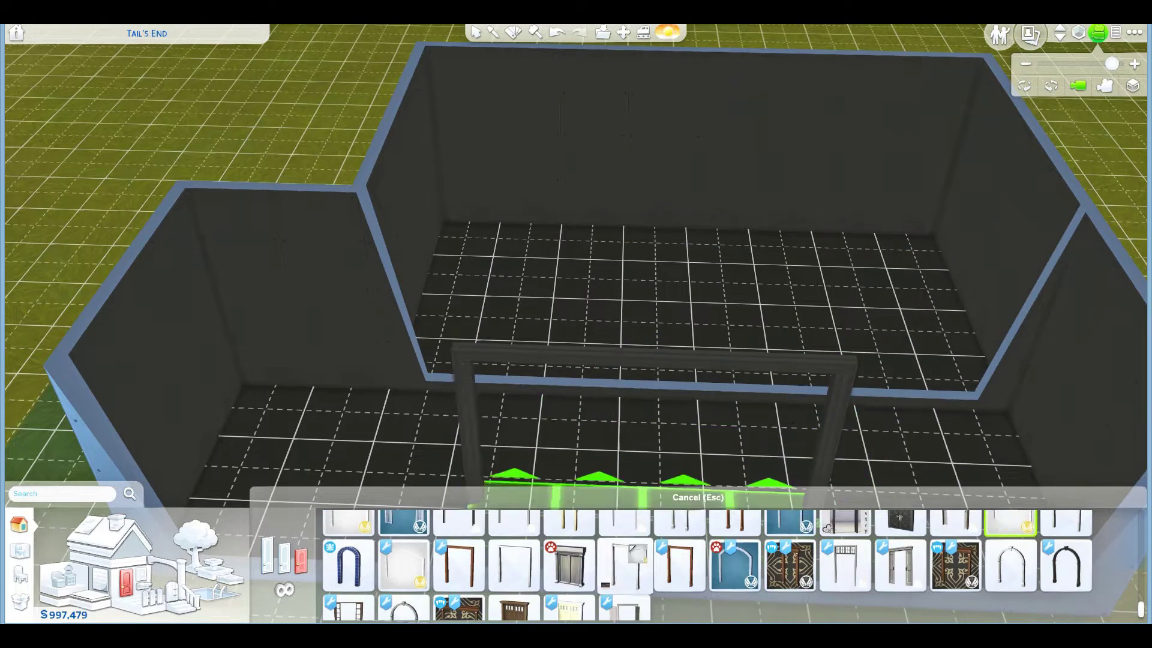
{"action": "scroll", "coordinate": [720, 567], "scroll_direction": "up", "scroll_amount": 5}
{"action": "scroll", "coordinate": [720, 567], "scroll_direction": "up", "scroll_amount": 5}
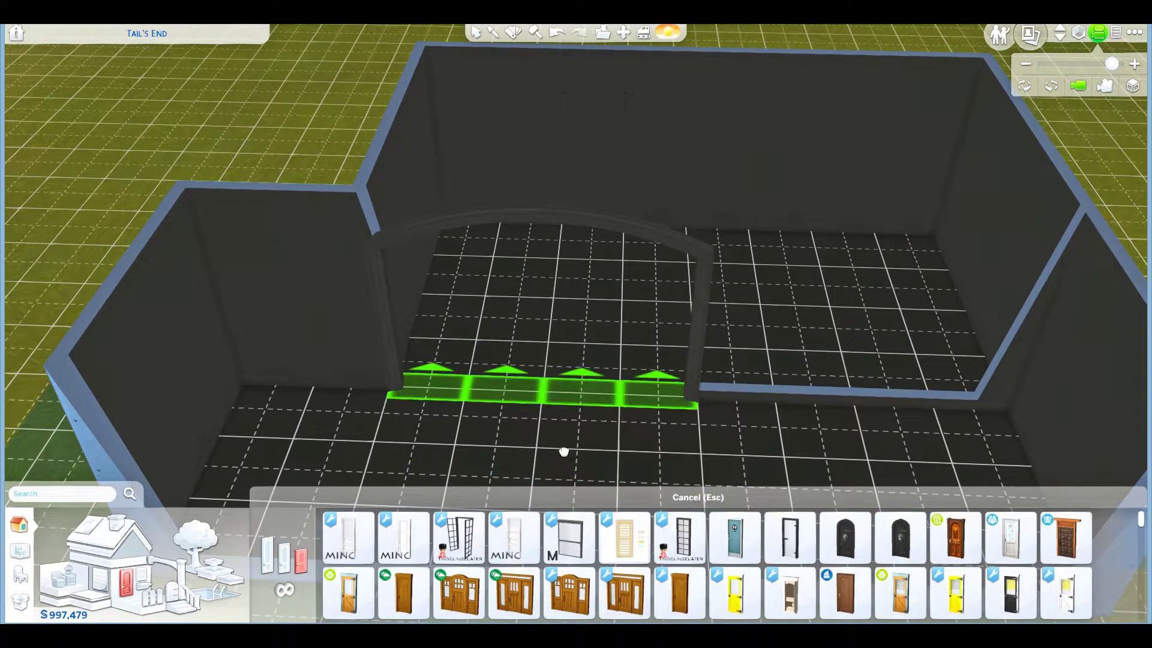
{"action": "scroll", "coordinate": [720, 567], "scroll_direction": "down", "scroll_amount": 3}
{"action": "left_click", "coordinate": [900, 540]}
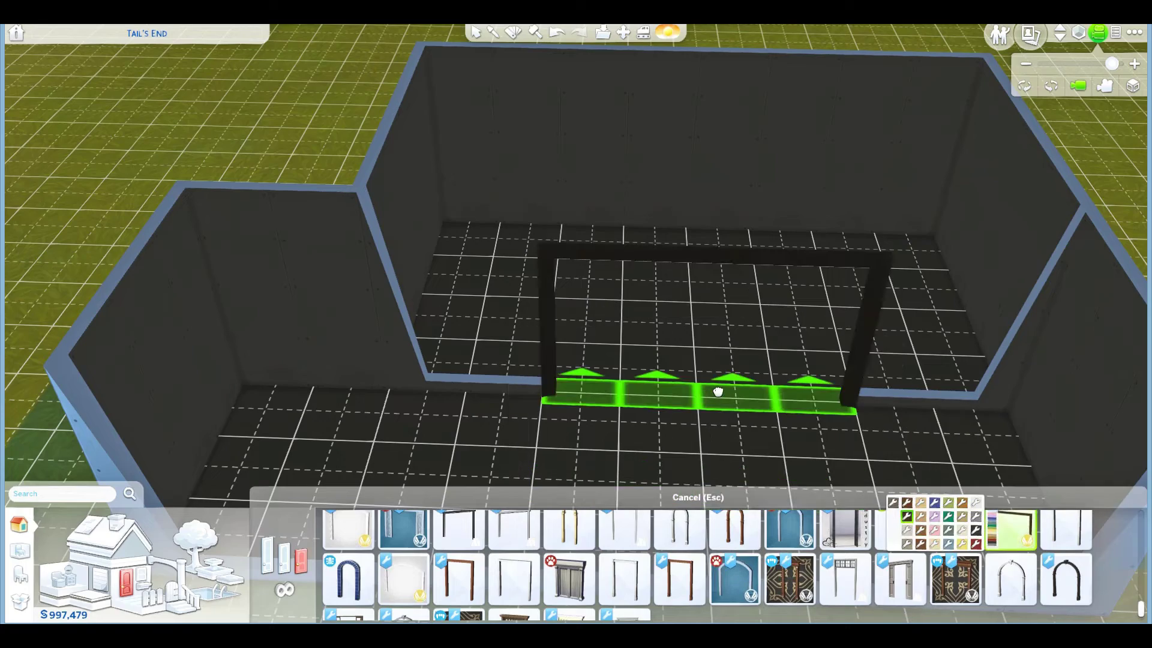
Step: Hang a tall window and a dark-framed triple window on the room's back wall
{"action": "key", "text": "Escape"}
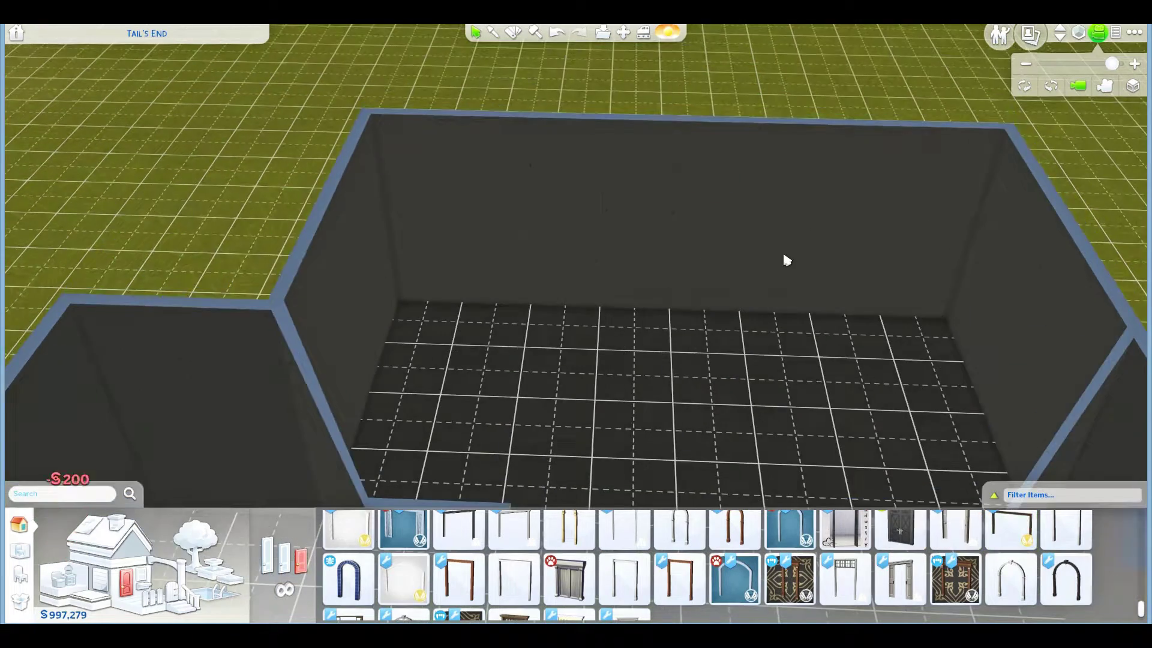
{"action": "left_click", "coordinate": [270, 562]}
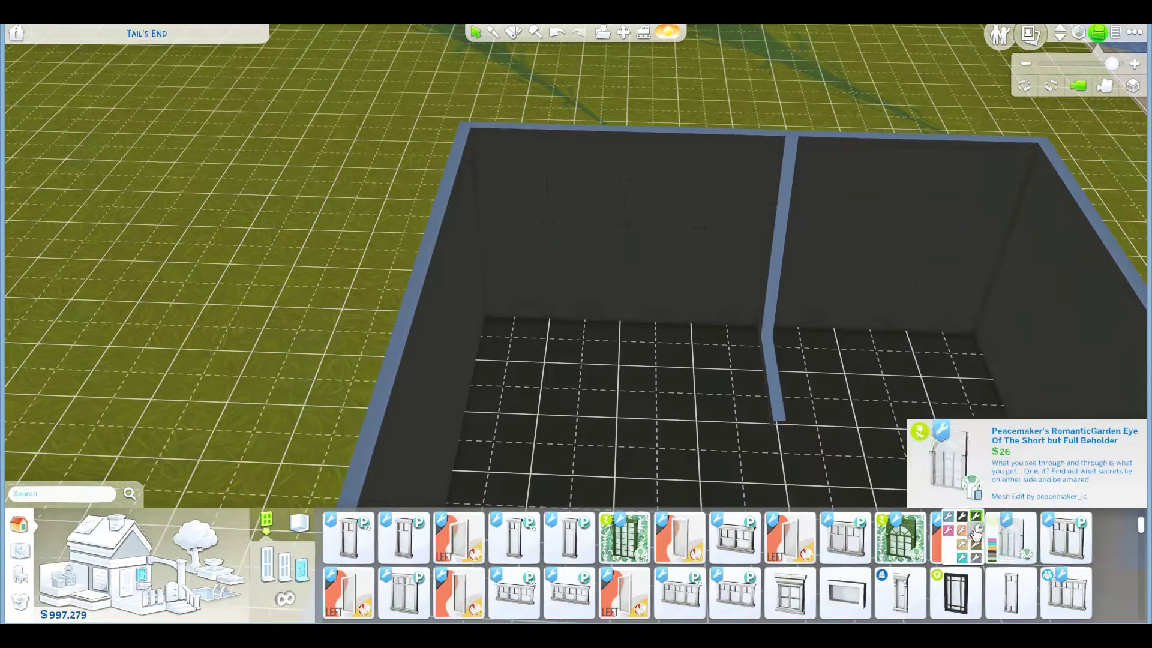
{"action": "left_click", "coordinate": [1011, 537]}
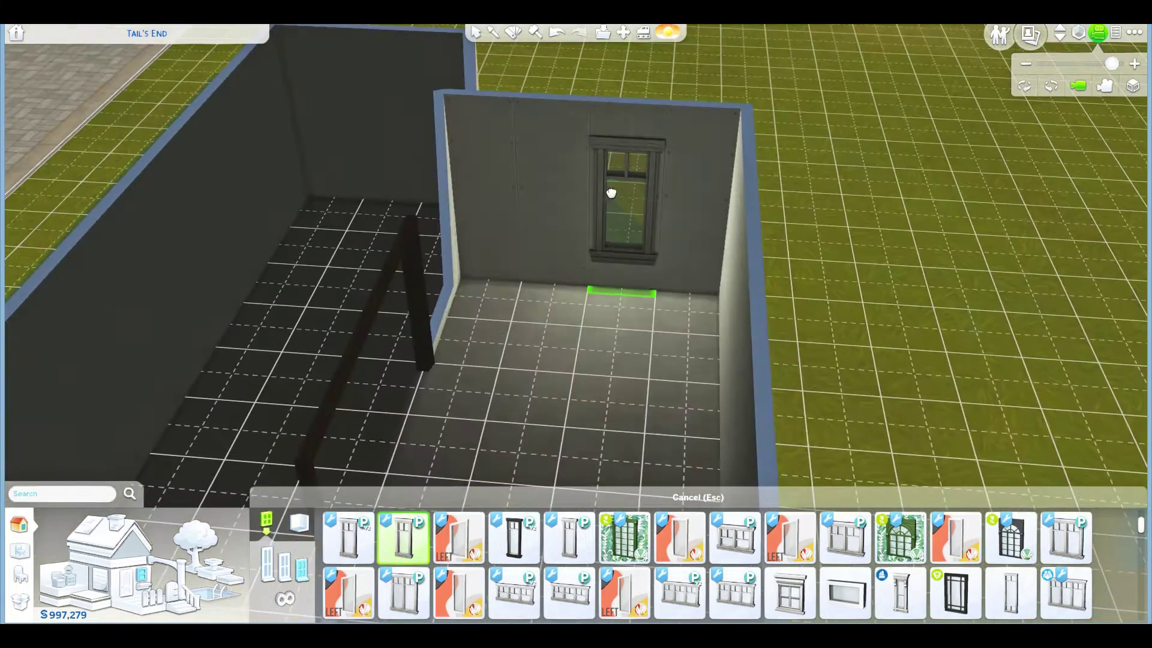
{"action": "left_click", "coordinate": [612, 194]}
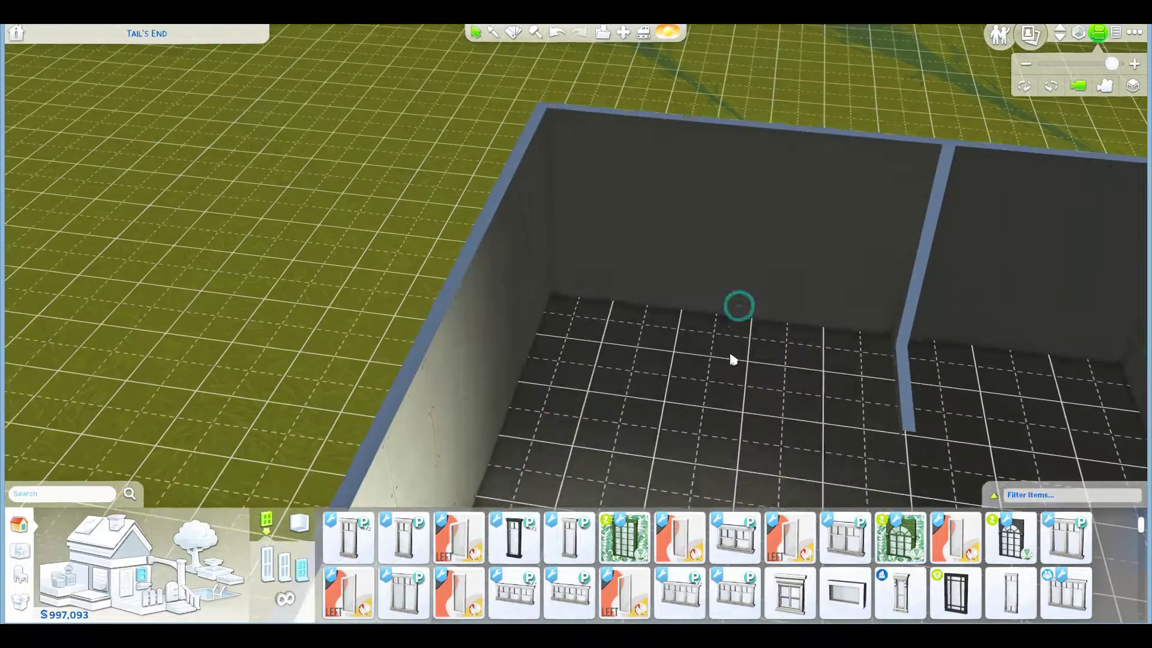
{"action": "left_click", "coordinate": [404, 538]}
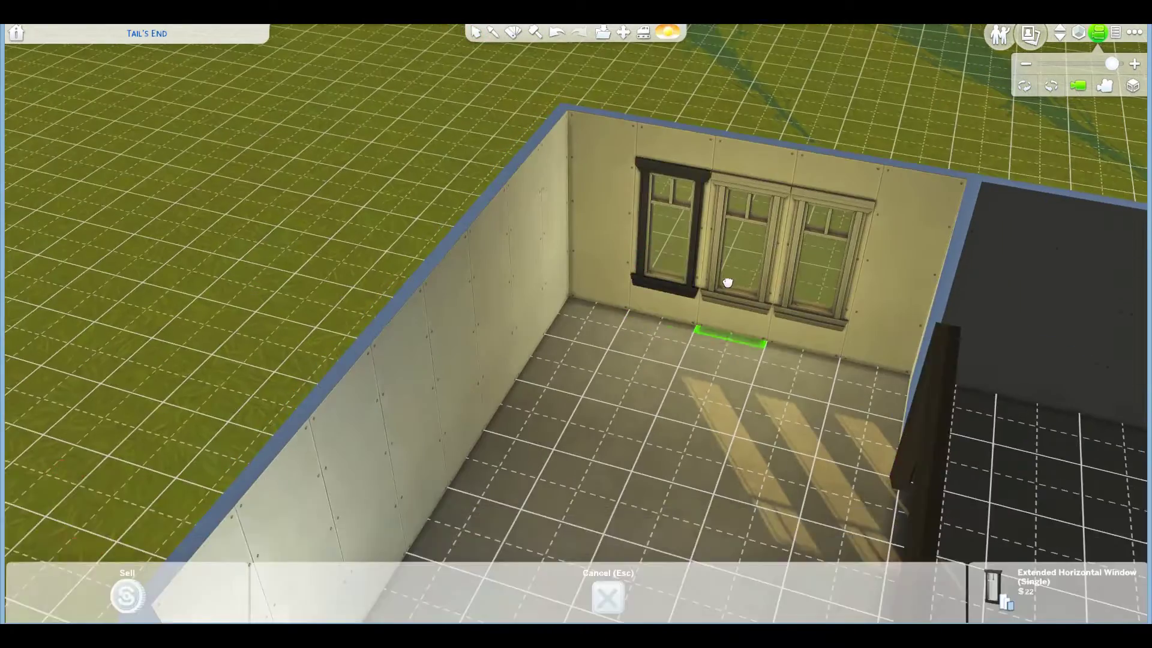
{"action": "left_click", "coordinate": [729, 283]}
Step: Cover the walls in plain cream and wood planks, and lay a dark wood plank floor
{"action": "left_click", "coordinate": [101, 586]}
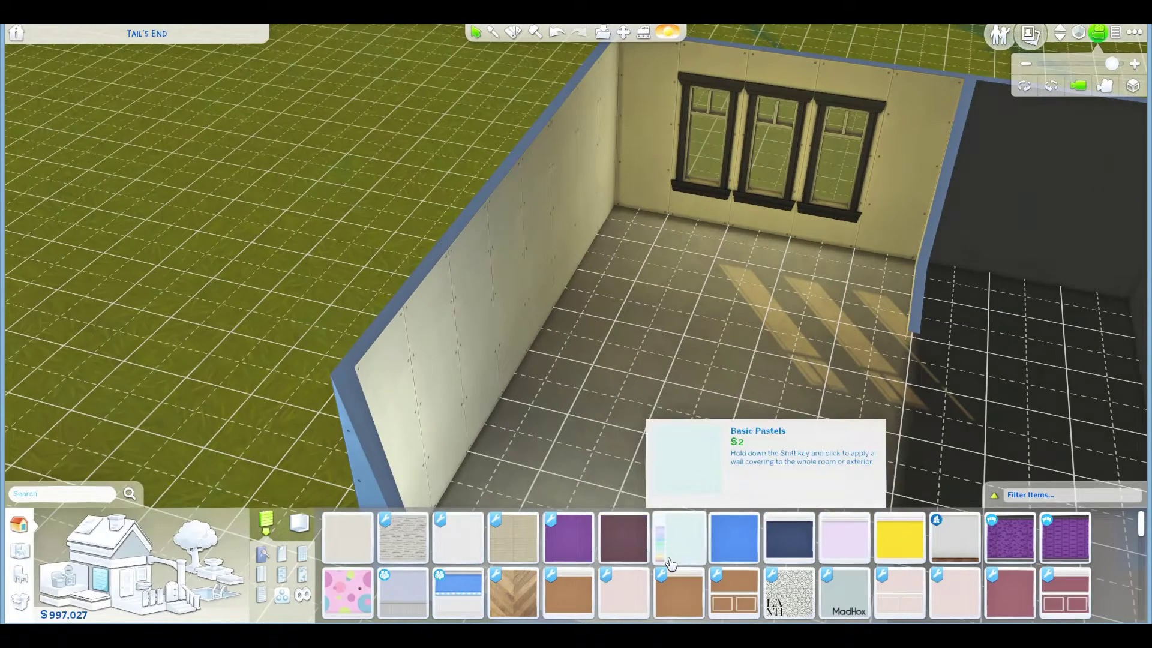
{"action": "scroll", "coordinate": [853, 543], "scroll_direction": "down", "scroll_amount": 3}
{"action": "left_click", "coordinate": [468, 338], "text": "shift"}
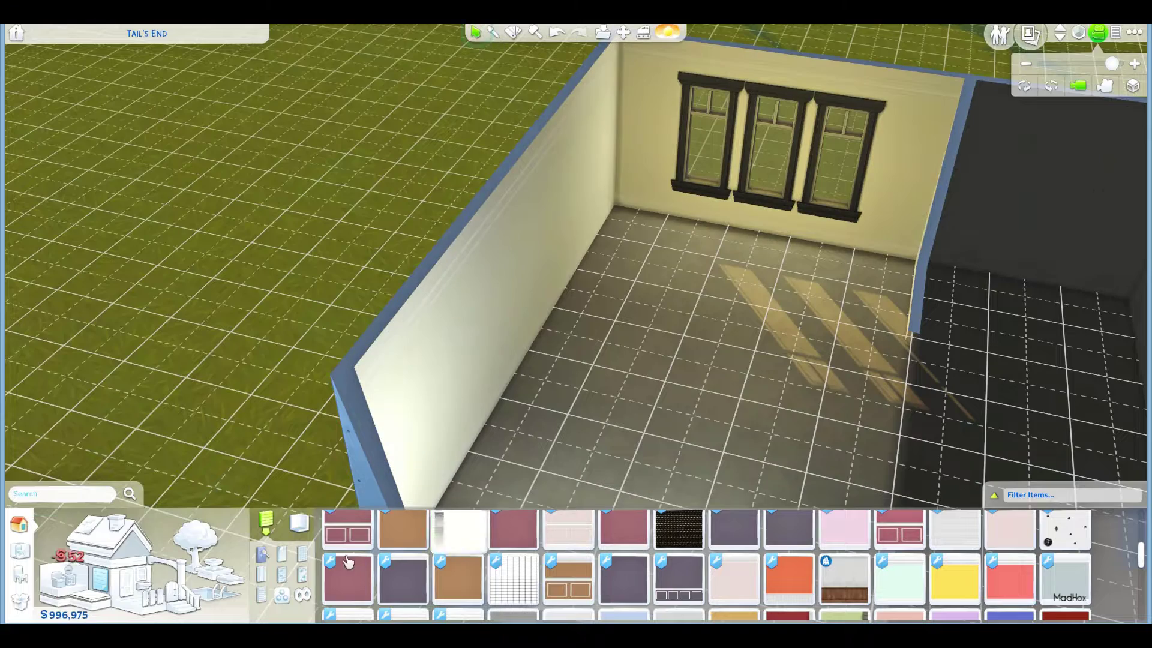
{"action": "scroll", "coordinate": [916, 540], "scroll_direction": "down", "scroll_amount": 3}
{"action": "scroll", "coordinate": [916, 540], "scroll_direction": "down", "scroll_amount": 3}
{"action": "scroll", "coordinate": [915, 527], "scroll_direction": "up", "scroll_amount": 2}
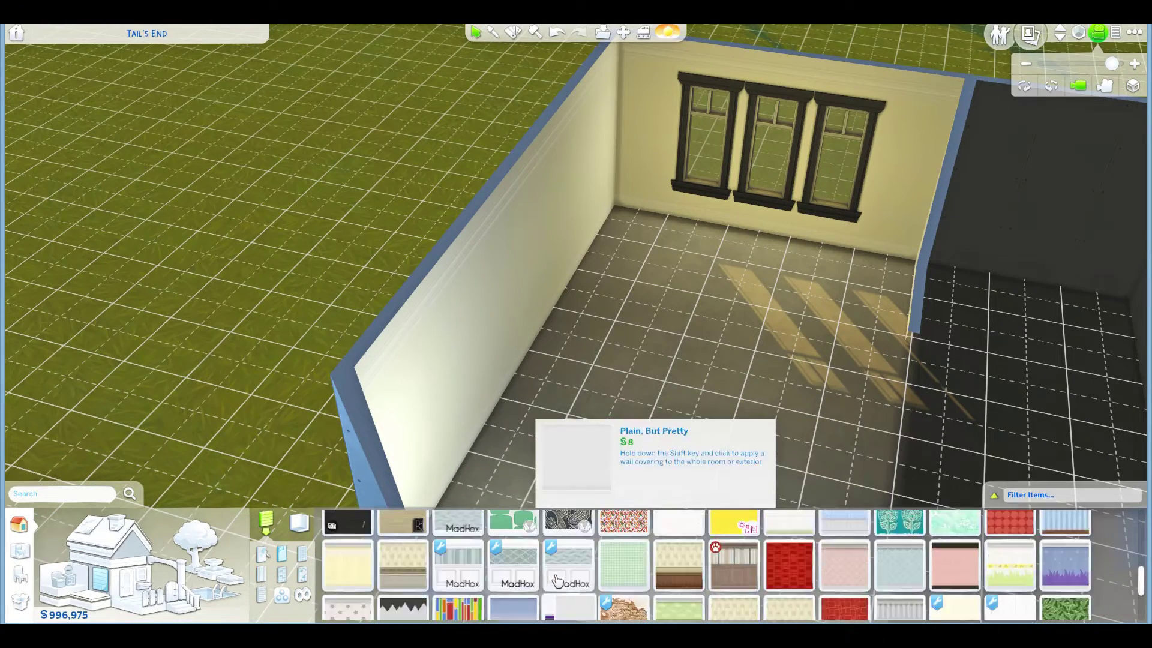
{"action": "left_click", "coordinate": [260, 580]}
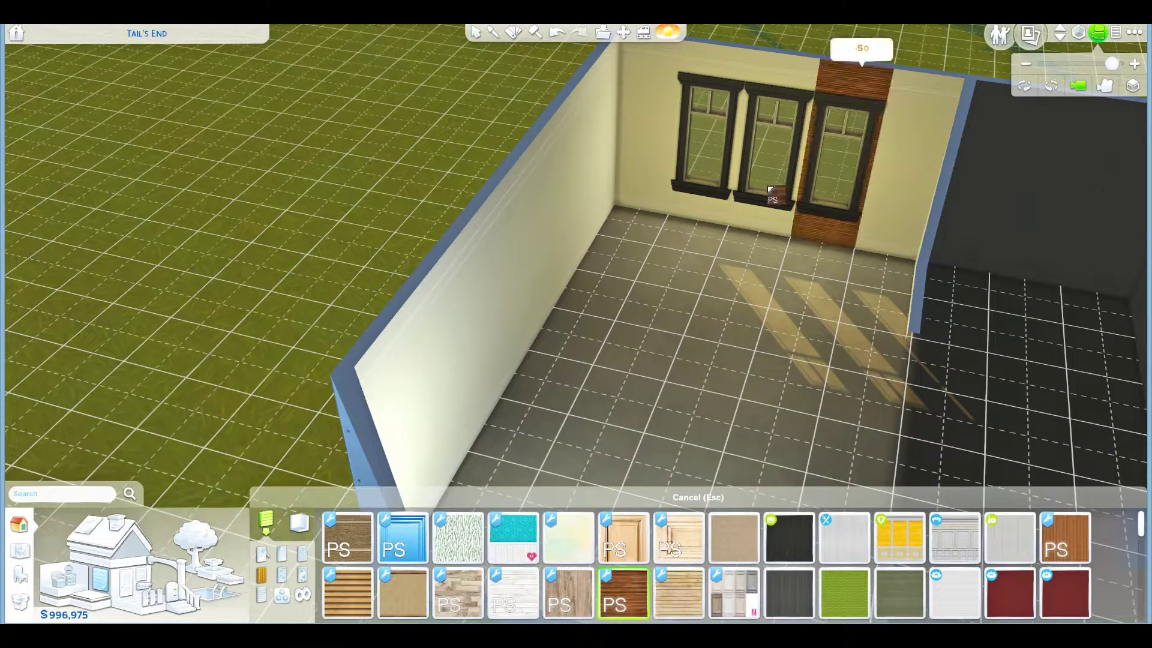
{"action": "key", "text": "period"}
{"action": "key", "text": "period"}
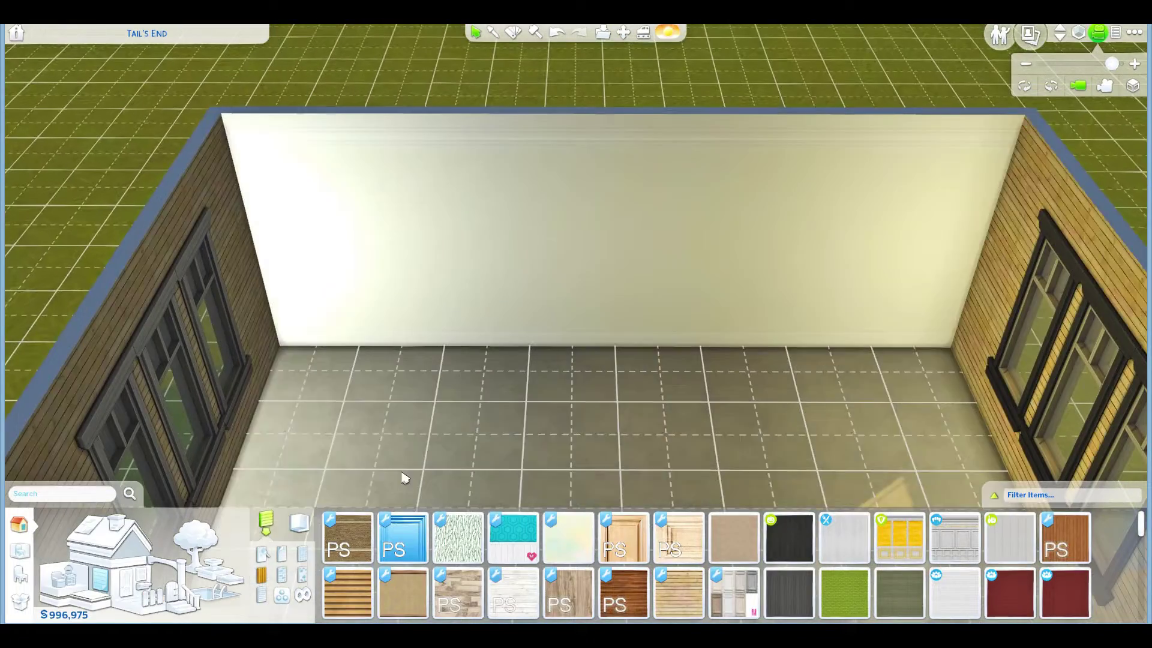
{"action": "left_click", "coordinate": [196, 597]}
{"action": "left_click", "coordinate": [789, 539]}
{"action": "scroll", "coordinate": [589, 424], "scroll_direction": "down", "scroll_amount": 3}
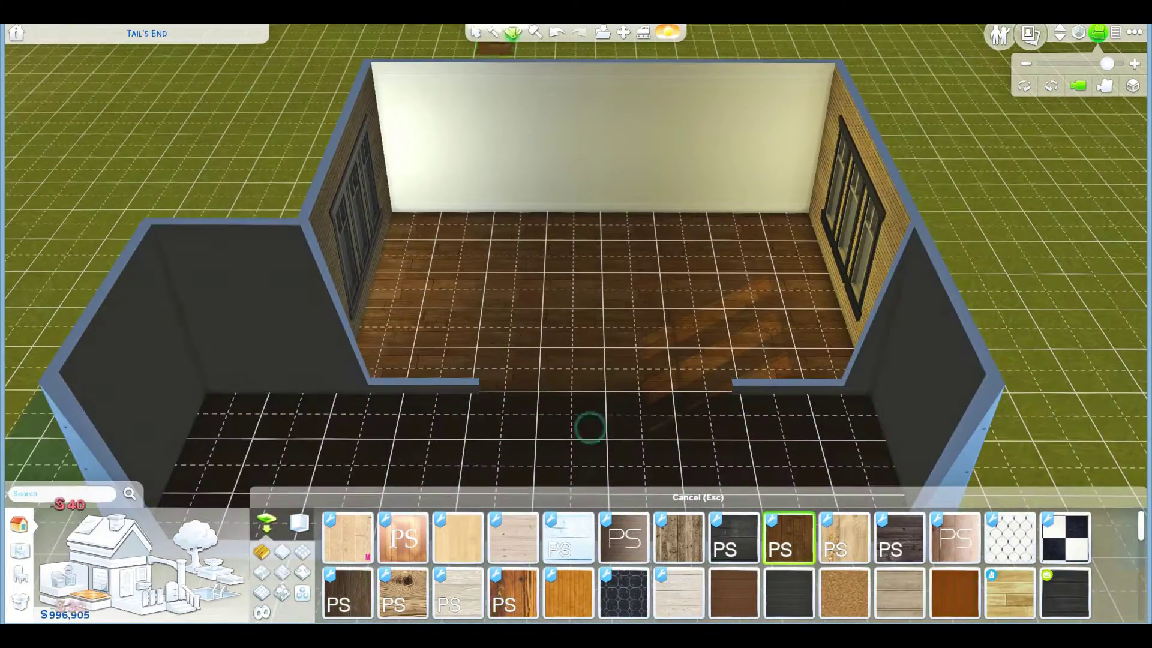
{"action": "scroll", "coordinate": [509, 380], "scroll_direction": "up", "scroll_amount": 3}
Step: Mount a wooden range hood on the back kitchen wall
{"action": "left_click", "coordinate": [47, 541]}
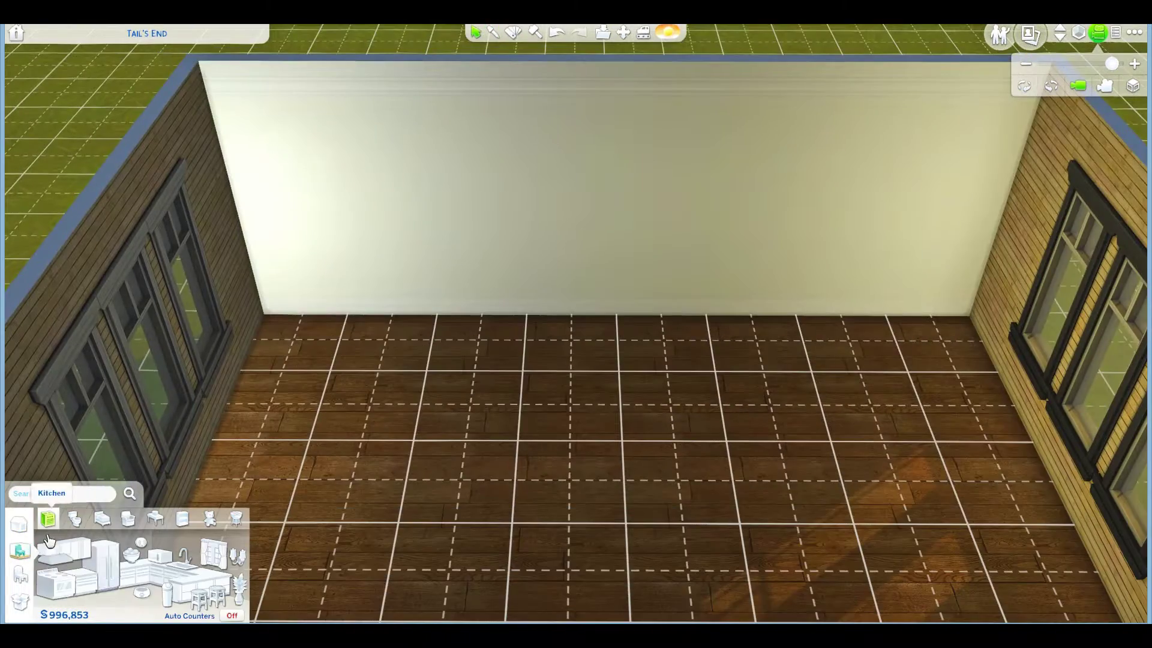
{"action": "left_click", "coordinate": [59, 581]}
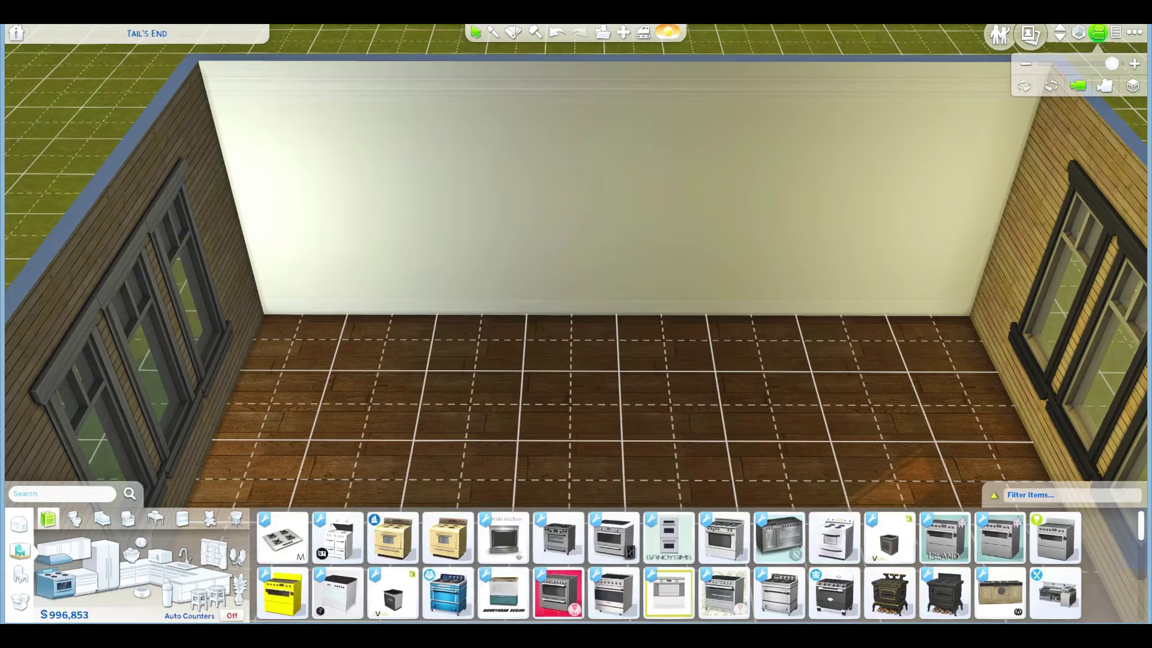
{"action": "scroll", "coordinate": [618, 558], "scroll_direction": "down", "scroll_amount": 5}
{"action": "left_click", "coordinate": [448, 566]}
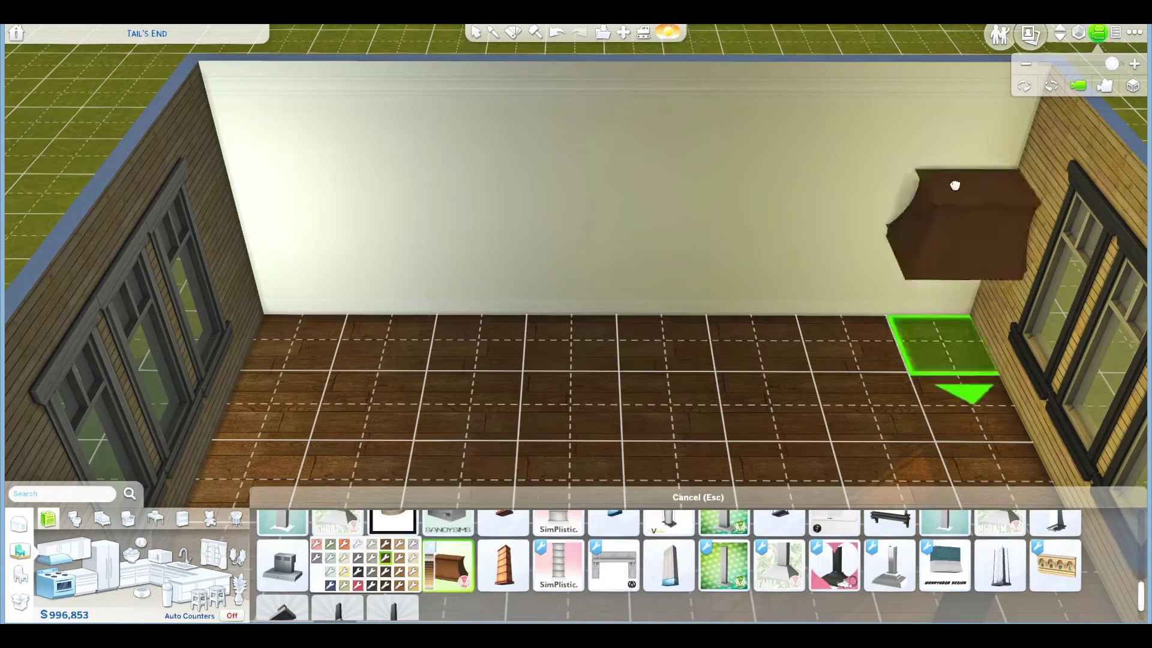
{"action": "left_click", "coordinate": [663, 180]}
{"action": "scroll", "coordinate": [663, 180], "scroll_direction": "down", "scroll_amount": 3}
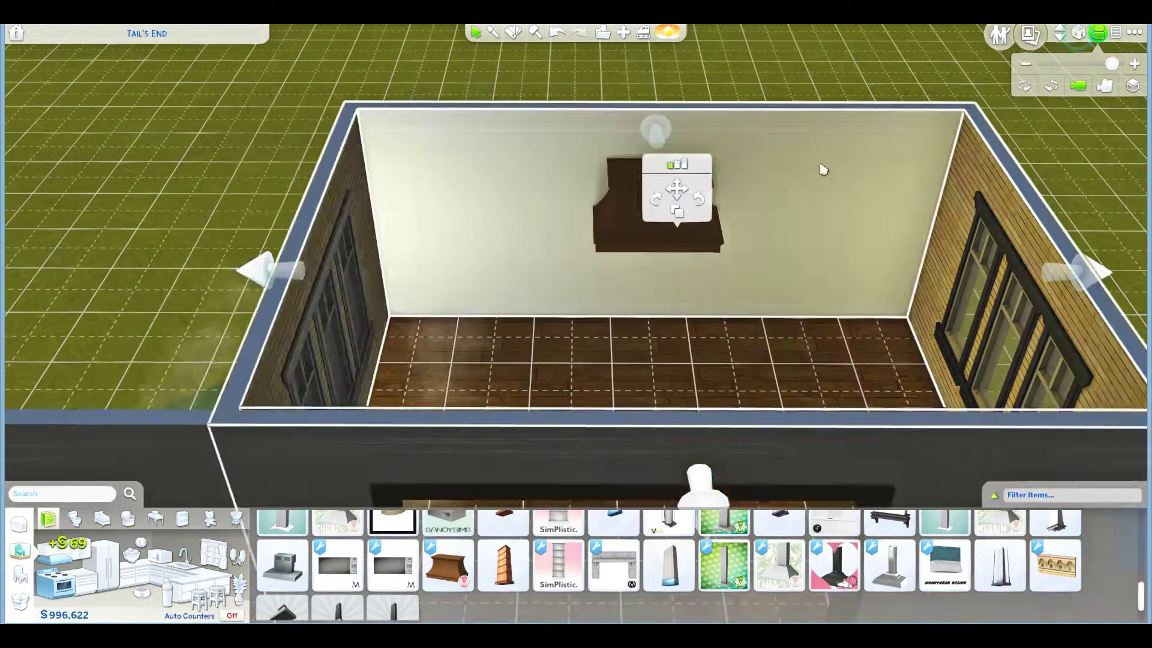
{"action": "scroll", "coordinate": [387, 420], "scroll_direction": "up", "scroll_amount": 3}
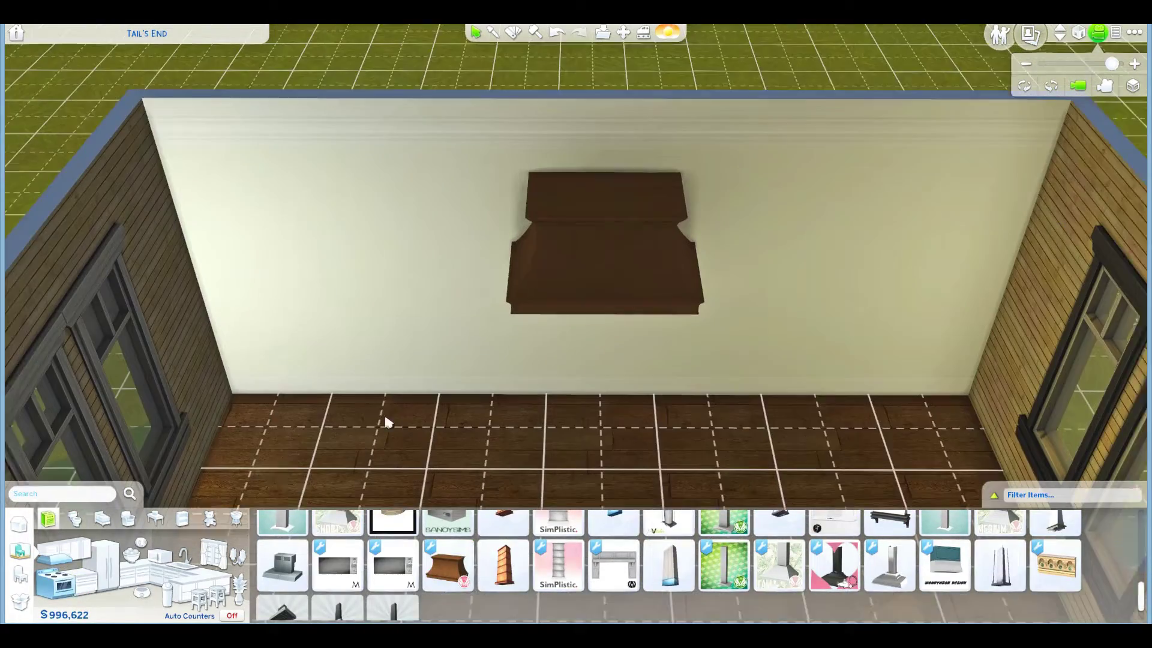
Step: Hang grey wall cabinets right of the hood, discarding the one on the left
{"action": "left_click", "coordinate": [65, 547]}
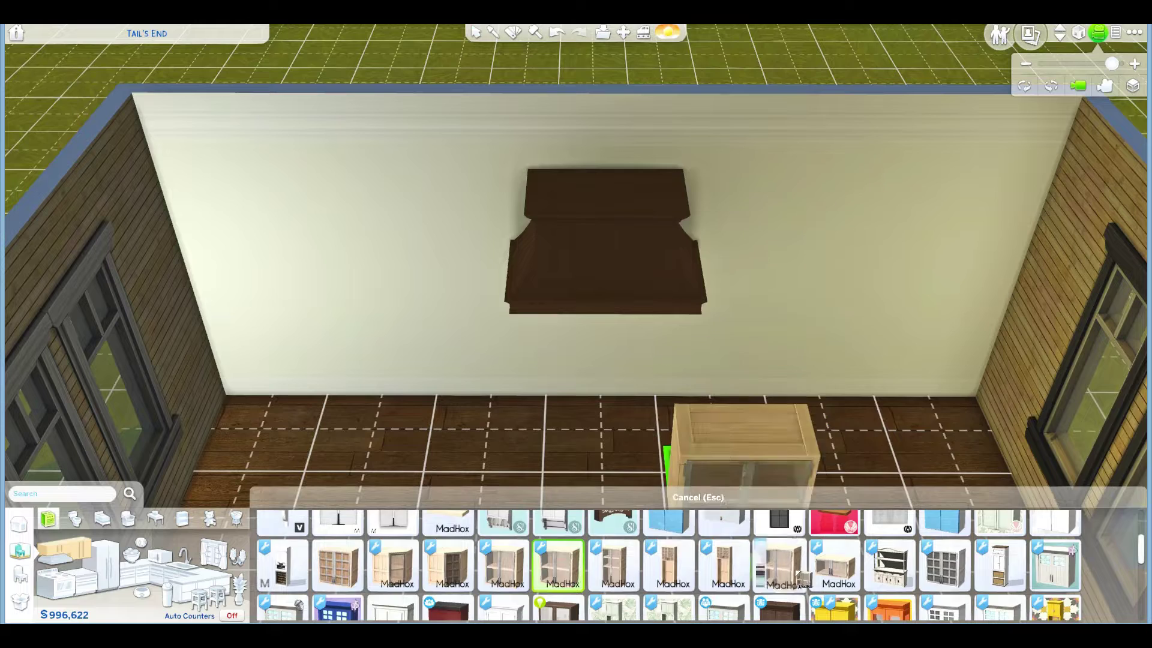
{"action": "scroll", "coordinate": [803, 580], "scroll_direction": "down", "scroll_amount": 3}
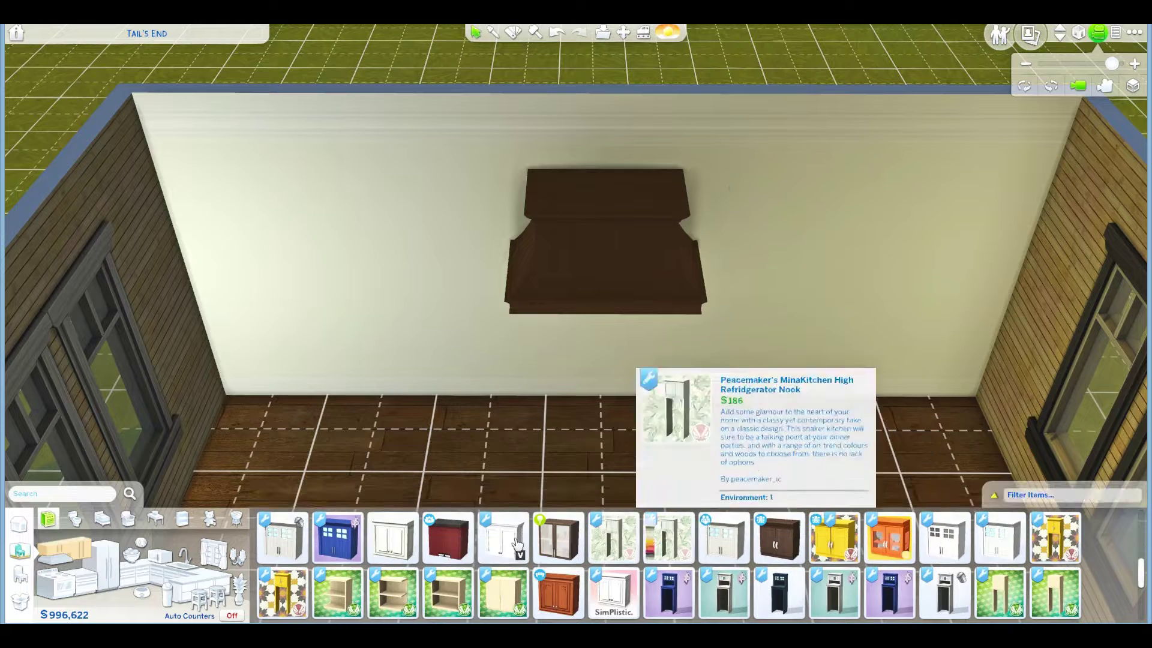
{"action": "left_click", "coordinate": [676, 565]}
{"action": "scroll", "coordinate": [792, 565], "scroll_direction": "down", "scroll_amount": 3}
{"action": "scroll", "coordinate": [638, 564], "scroll_direction": "down", "scroll_amount": 1}
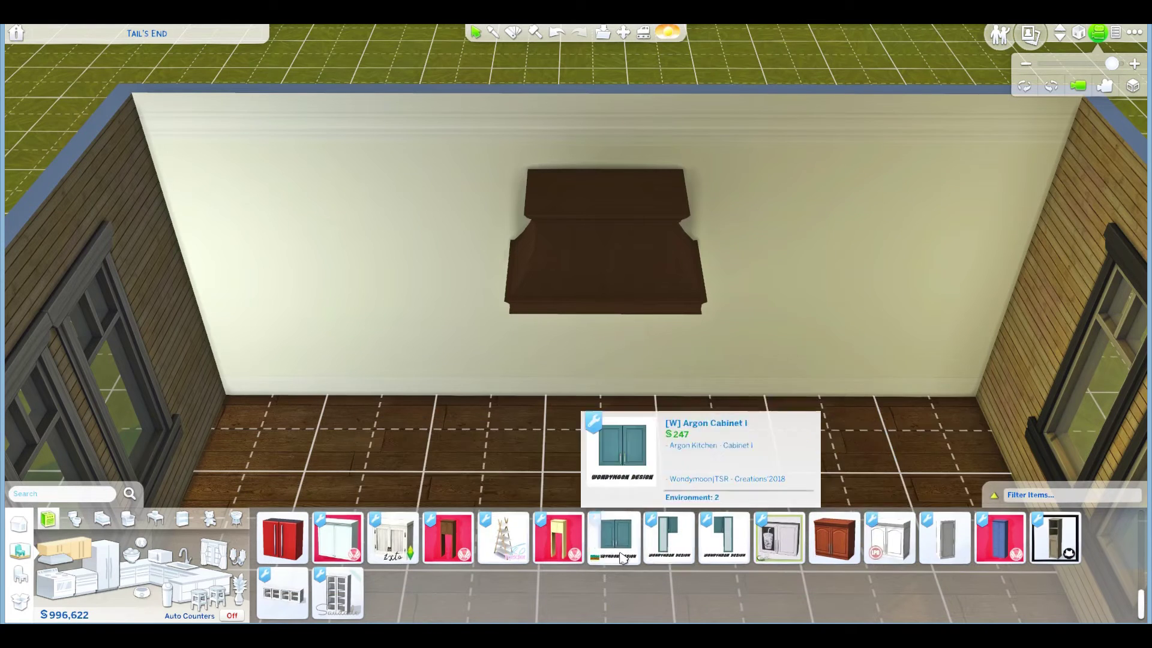
{"action": "left_click", "coordinate": [944, 538]}
{"action": "left_click", "coordinate": [1003, 243]}
{"action": "left_click", "coordinate": [854, 243]}
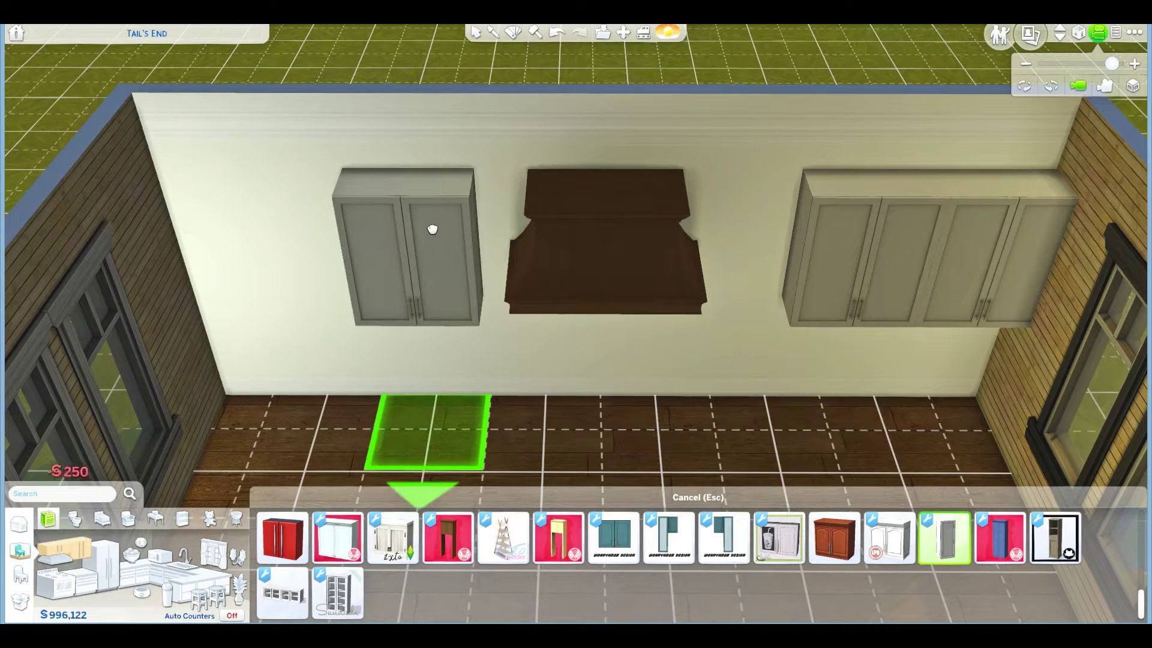
{"action": "key", "text": "Escape"}
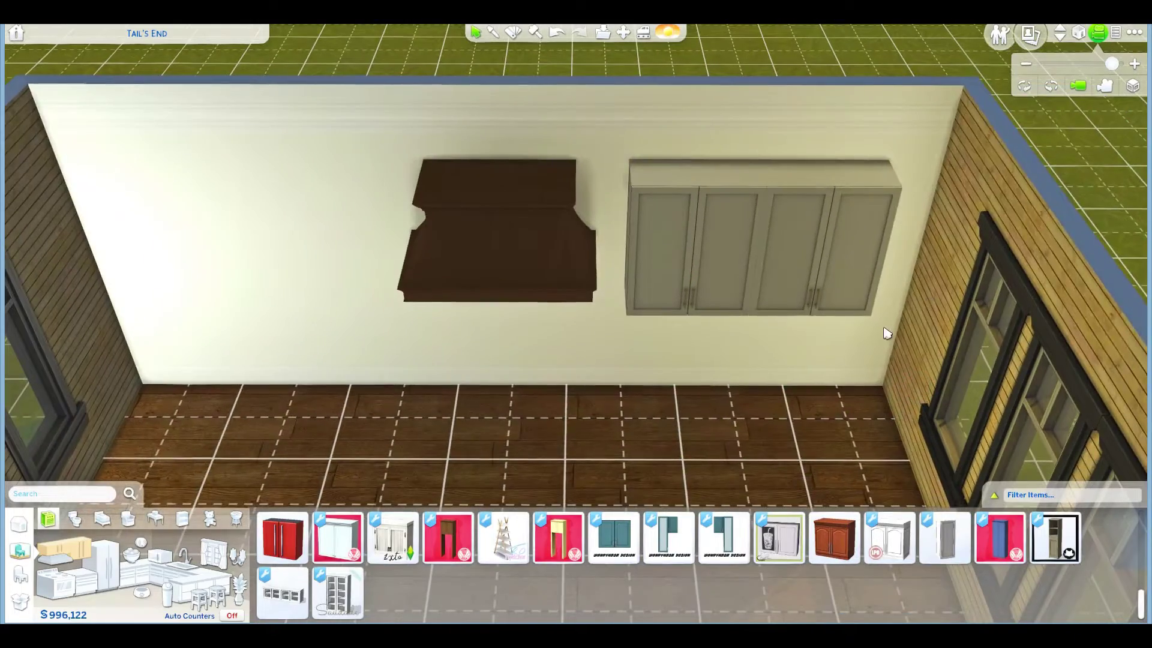
{"action": "scroll", "coordinate": [668, 565], "scroll_direction": "down", "scroll_amount": 2}
{"action": "scroll", "coordinate": [669, 565], "scroll_direction": "down", "scroll_amount": 2}
{"action": "scroll", "coordinate": [668, 565], "scroll_direction": "down", "scroll_amount": 2}
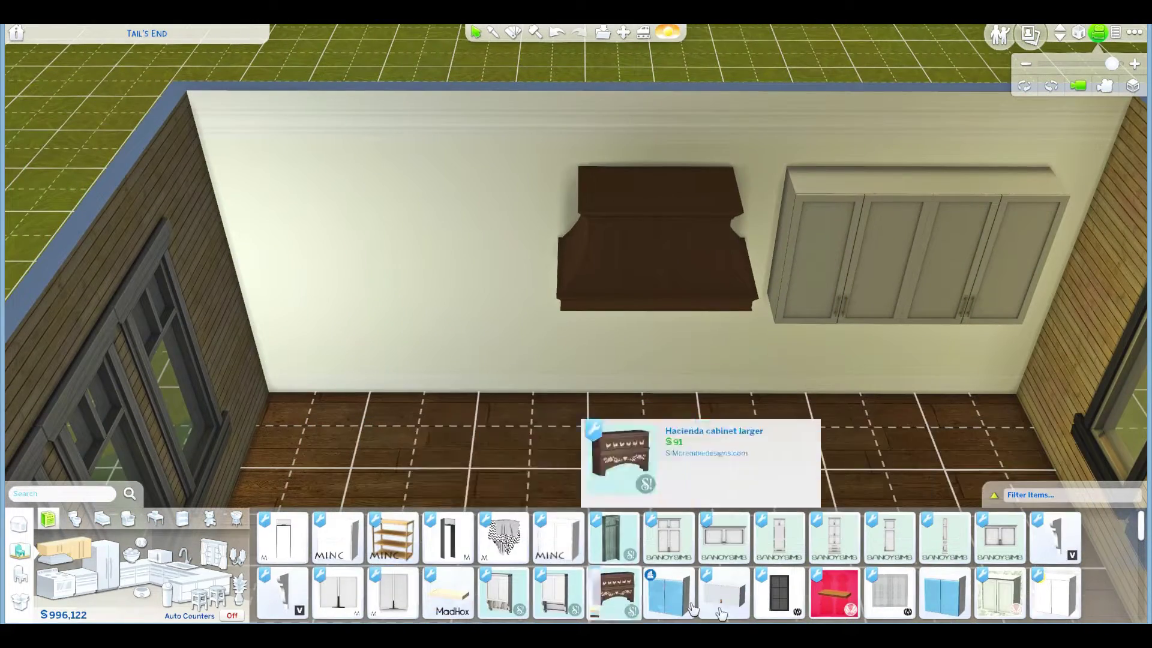
Step: Add two floating shelves left of the hood, recolouring shelves and hood light brown
{"action": "left_click", "coordinate": [815, 594]}
{"action": "left_click", "coordinate": [397, 257]}
{"action": "left_click", "coordinate": [387, 202]}
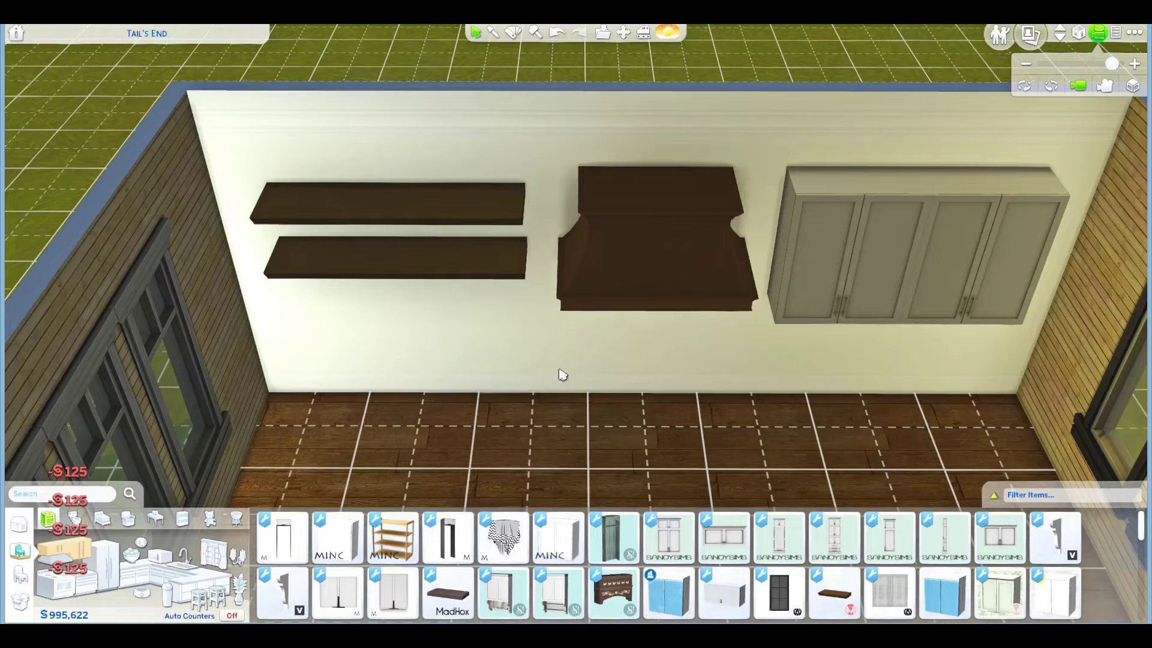
{"action": "left_click", "coordinate": [435, 155]}
{"action": "left_click", "coordinate": [657, 234]}
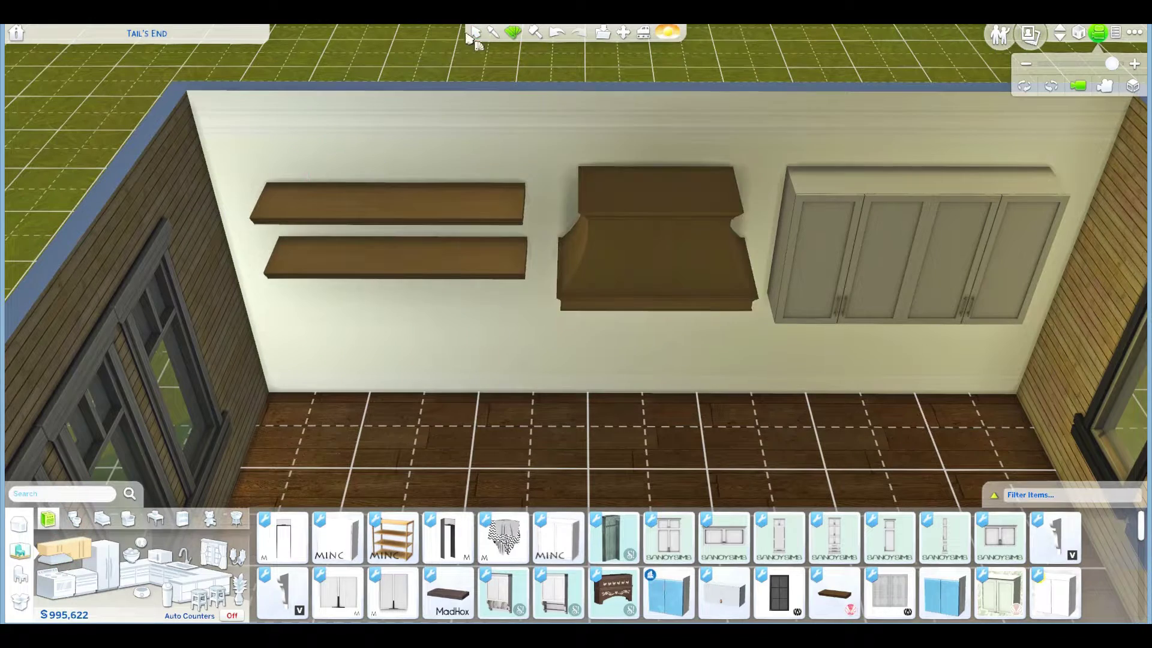
Step: Lay counter runs on both sides of the back wall and delete the upper cabinets
{"action": "left_click", "coordinate": [143, 585]}
{"action": "scroll", "coordinate": [826, 581], "scroll_direction": "down", "scroll_amount": 2}
{"action": "scroll", "coordinate": [826, 580], "scroll_direction": "down", "scroll_amount": 1}
{"action": "left_click_drag", "start_coordinate": [1008, 396], "coordinate": [765, 396]}
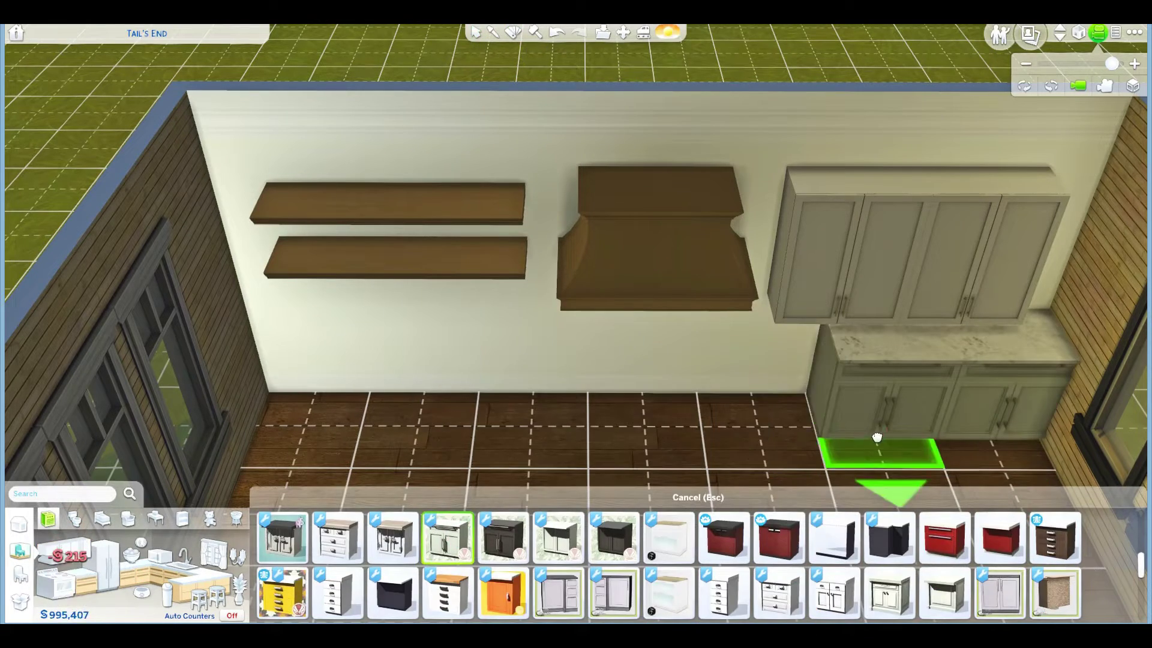
{"action": "left_click_drag", "start_coordinate": [531, 396], "coordinate": [288, 396]}
{"action": "key", "text": "d"}
{"action": "left_click", "coordinate": [831, 237]}
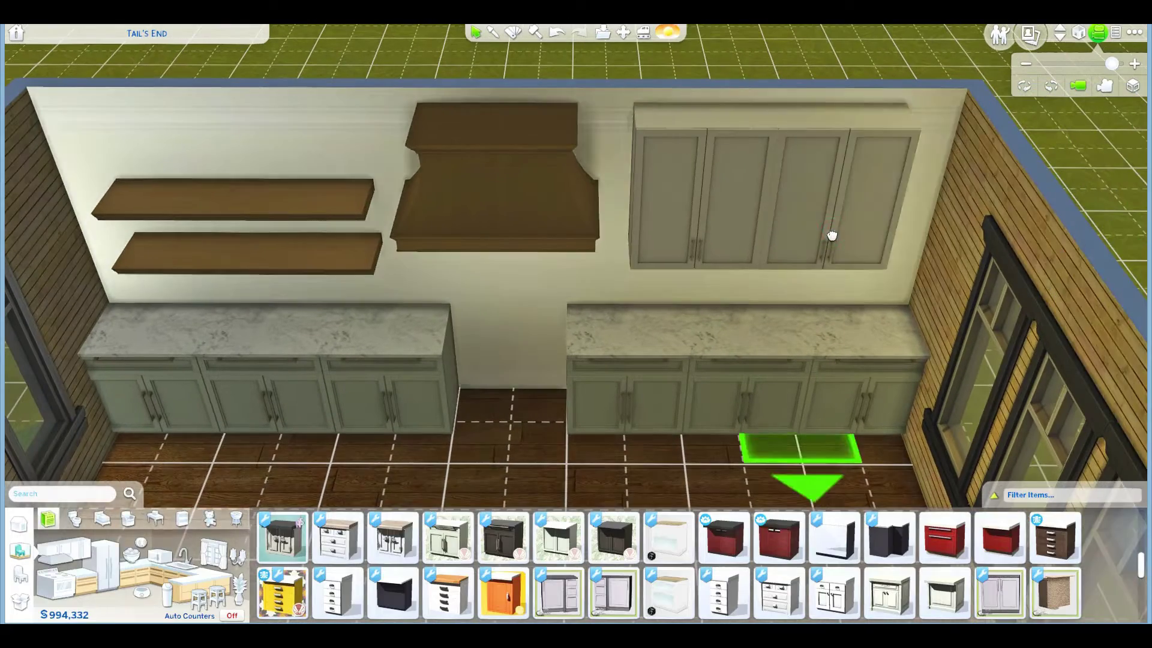
{"action": "key", "text": "Delete"}
Step: Place a glass-door wall cabinet at the right end and another near the right wall
{"action": "left_click", "coordinate": [64, 545]}
{"action": "left_click", "coordinate": [1006, 605]}
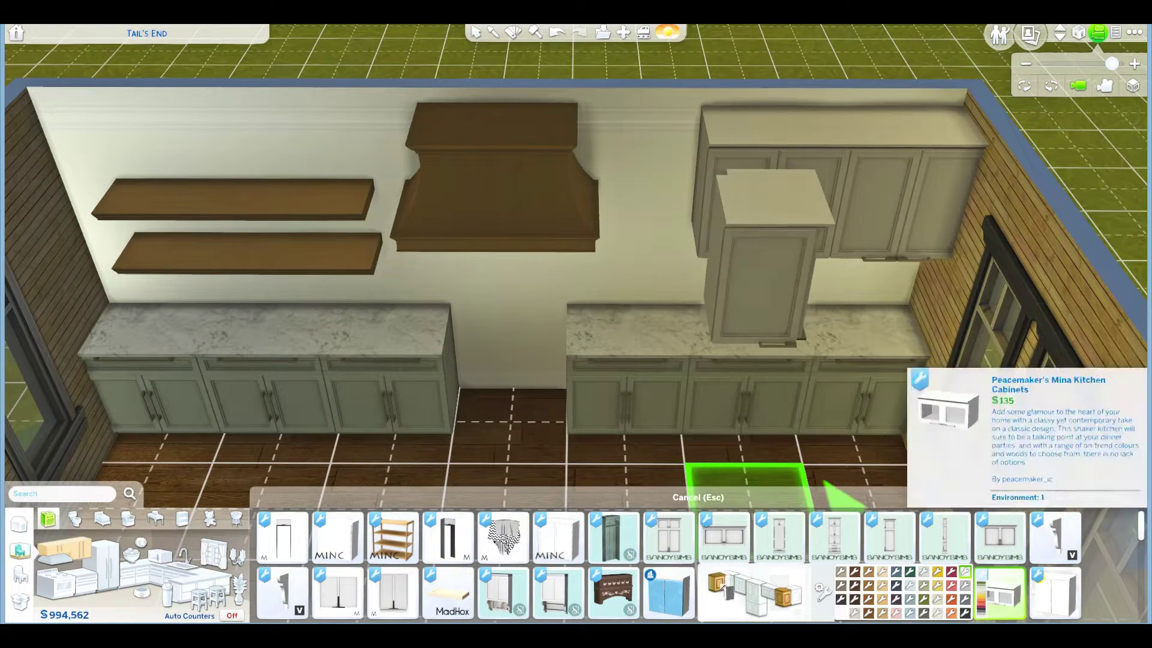
{"action": "left_click", "coordinate": [868, 207]}
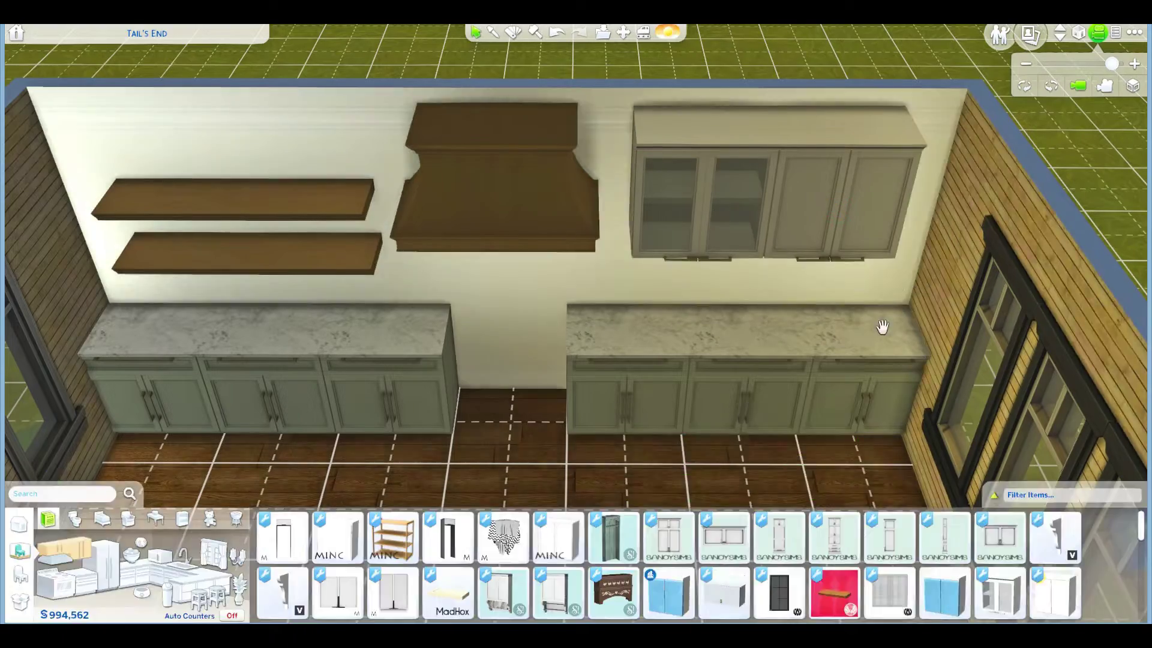
{"action": "scroll", "coordinate": [841, 355], "scroll_direction": "down", "scroll_amount": 3}
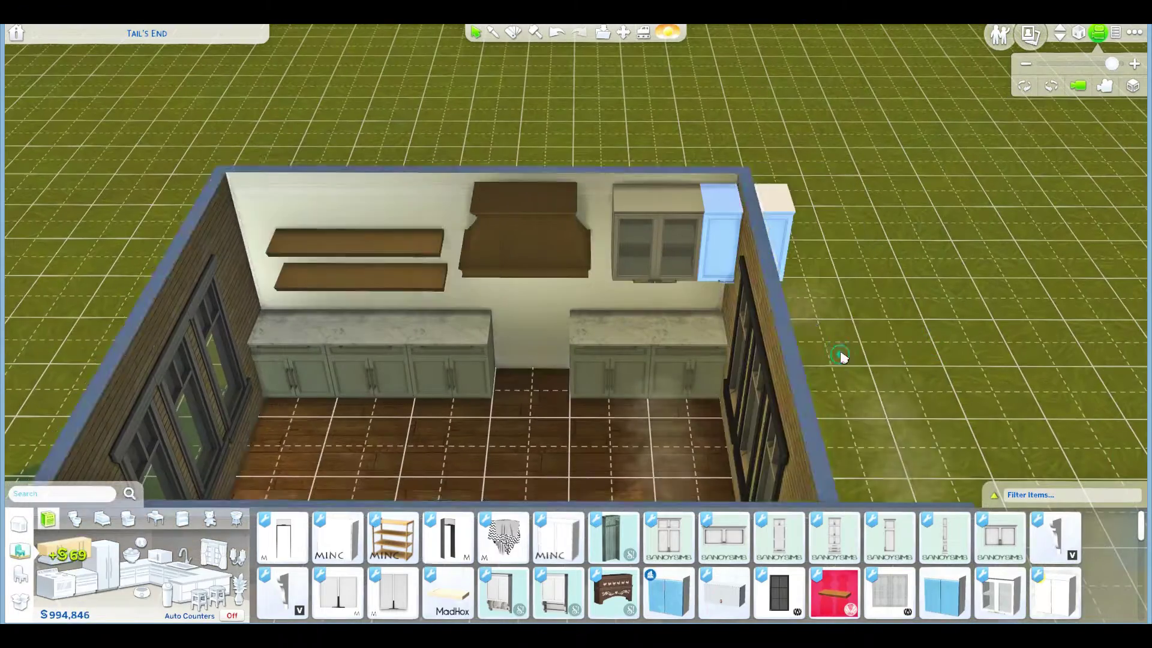
{"action": "scroll", "coordinate": [693, 299], "scroll_direction": "up", "scroll_amount": 2}
{"action": "mouse_move", "coordinate": [999, 592]}
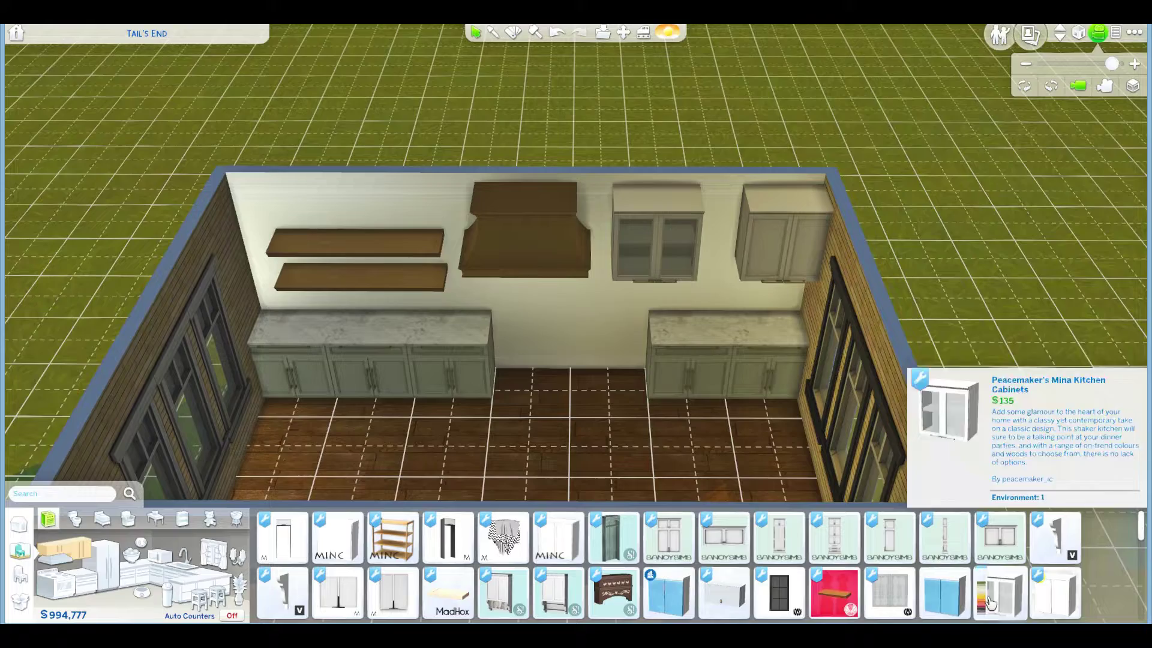
{"action": "left_click", "coordinate": [739, 592]}
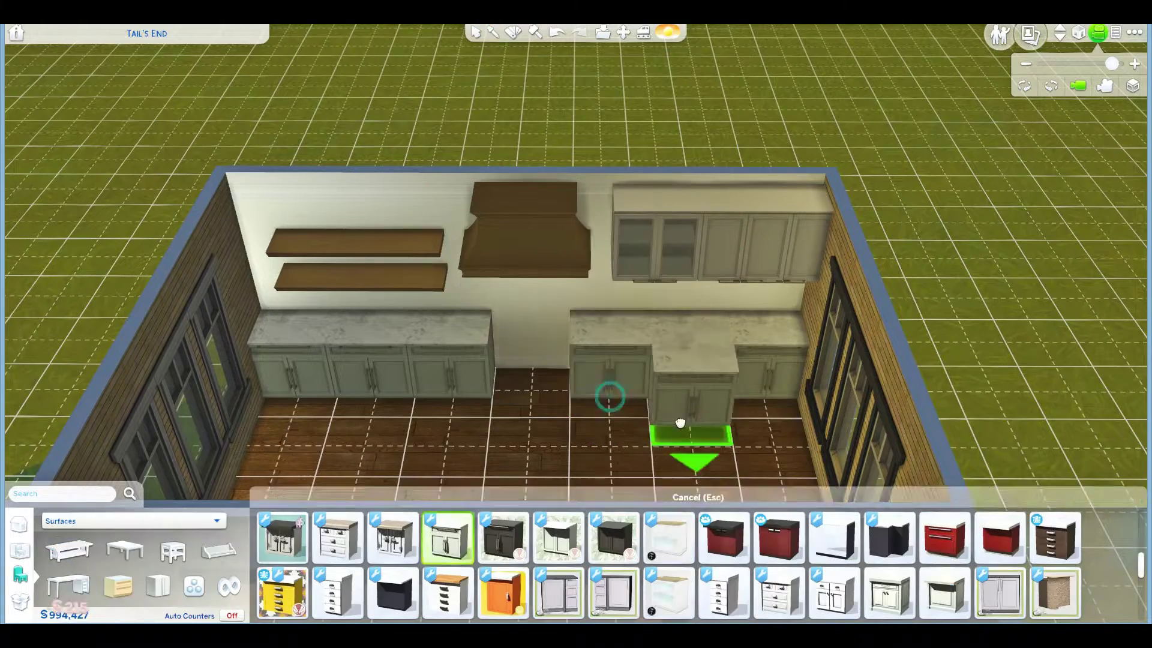
Step: Copy the existing counter with the eyedropper, then cancel the held counter
{"action": "left_click", "coordinate": [682, 411]}
{"action": "scroll", "coordinate": [644, 404], "scroll_direction": "up", "scroll_amount": 2}
{"action": "left_click", "coordinate": [131, 520]}
{"action": "left_click", "coordinate": [63, 460]}
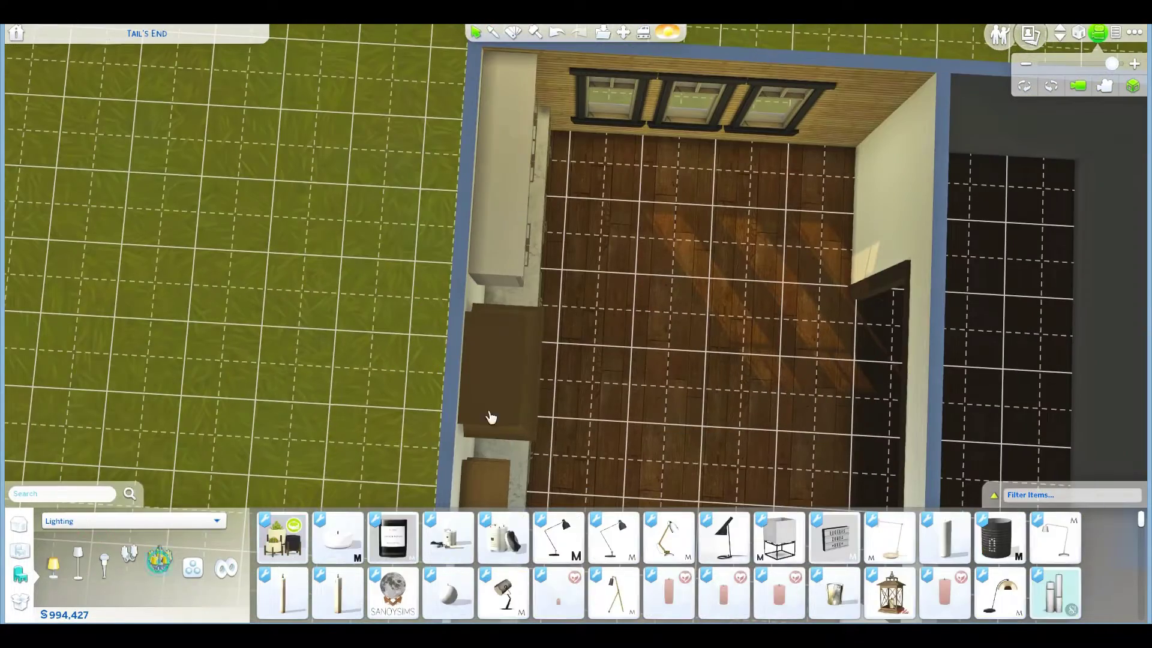
{"action": "scroll", "coordinate": [726, 351], "scroll_direction": "up", "scroll_amount": 4}
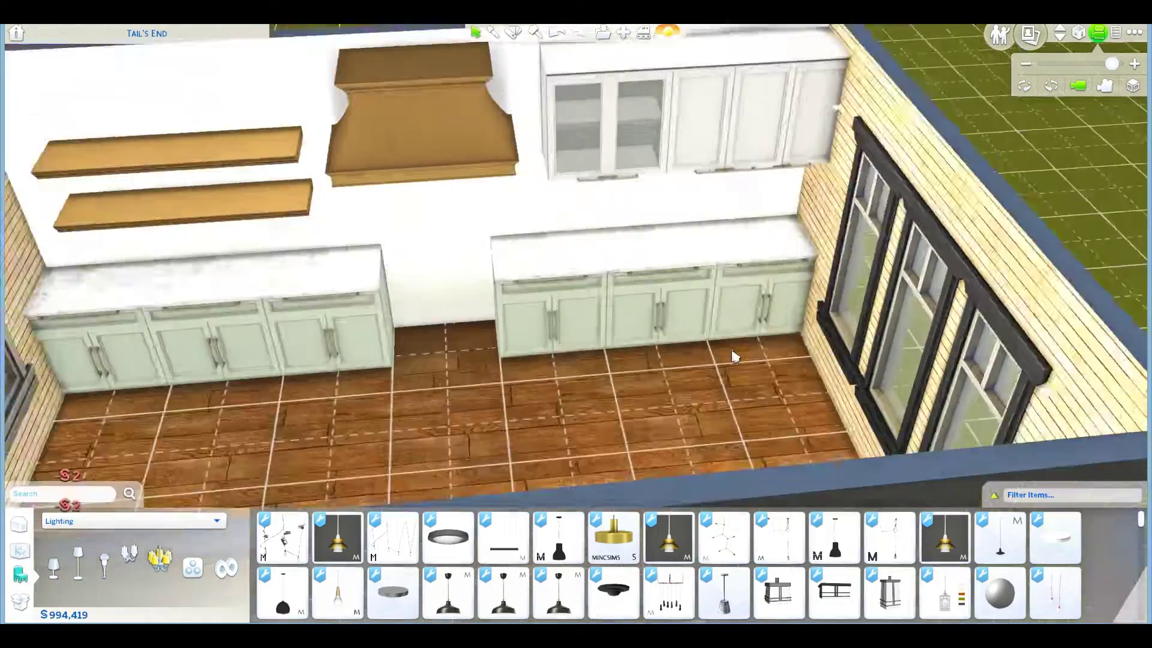
{"action": "left_click", "coordinate": [601, 271]}
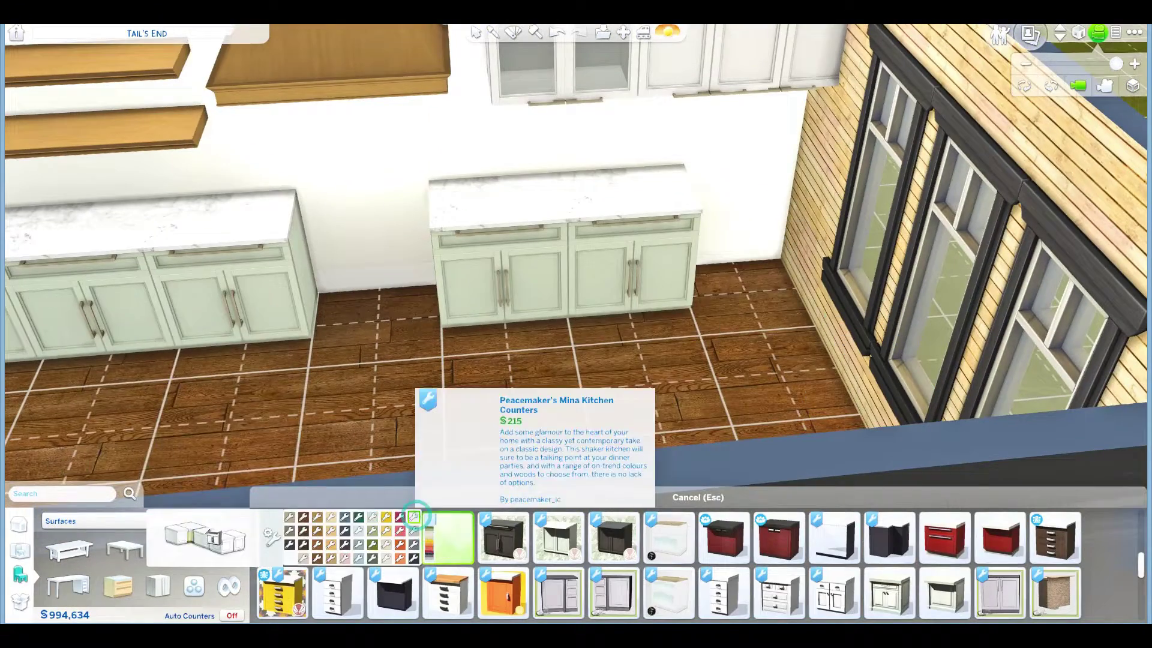
{"action": "scroll", "coordinate": [666, 392], "scroll_direction": "up", "scroll_amount": 2}
{"action": "key", "text": "Escape"}
Step: Run white counters along the window wall to the corner and place an island counter
{"action": "key", "text": "period"}
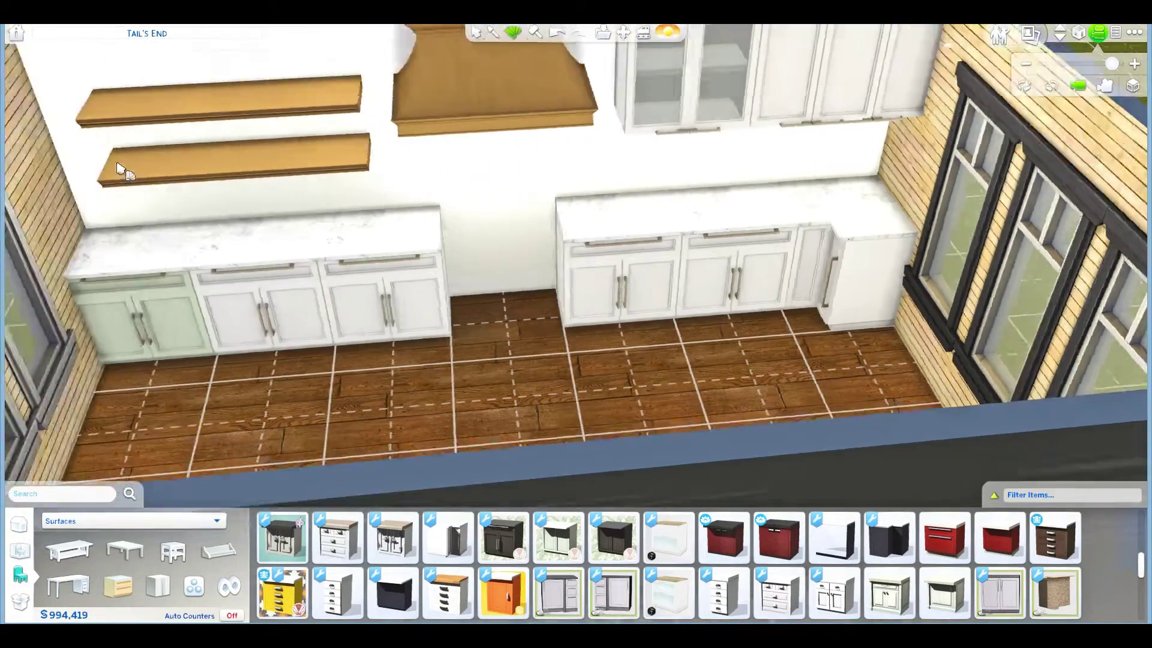
{"action": "scroll", "coordinate": [555, 215], "scroll_direction": "down", "scroll_amount": 3}
{"action": "left_click", "coordinate": [576, 243]}
{"action": "left_click", "coordinate": [490, 248]}
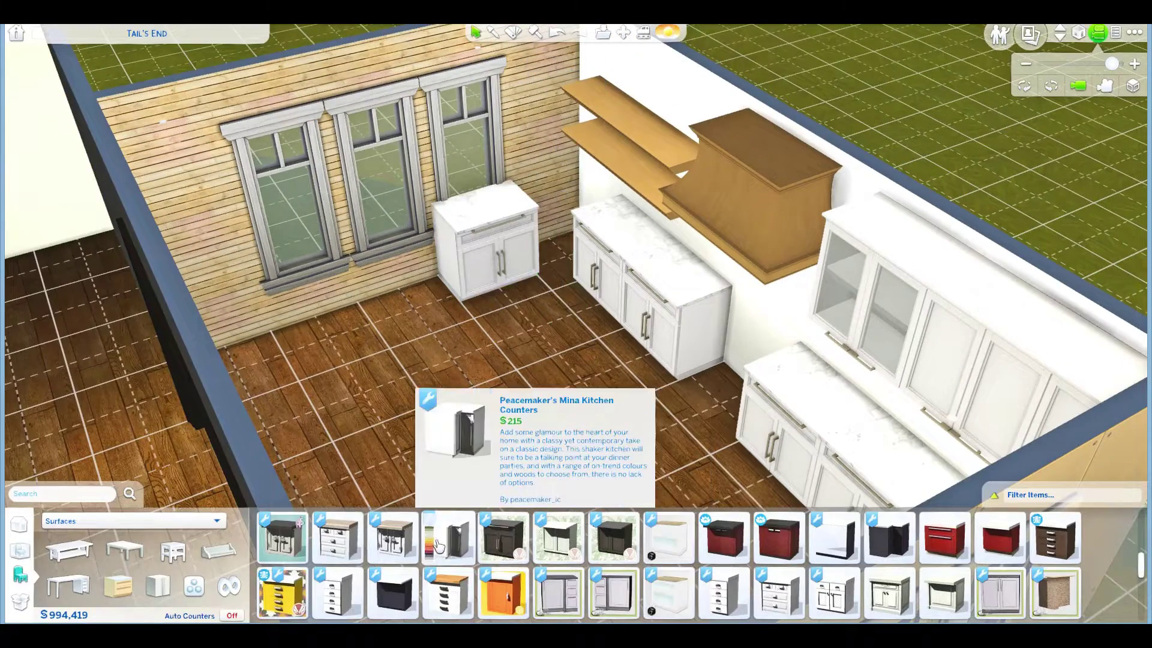
{"action": "left_click", "coordinate": [448, 538]}
{"action": "left_click", "coordinate": [540, 270]}
{"action": "left_click", "coordinate": [378, 310]}
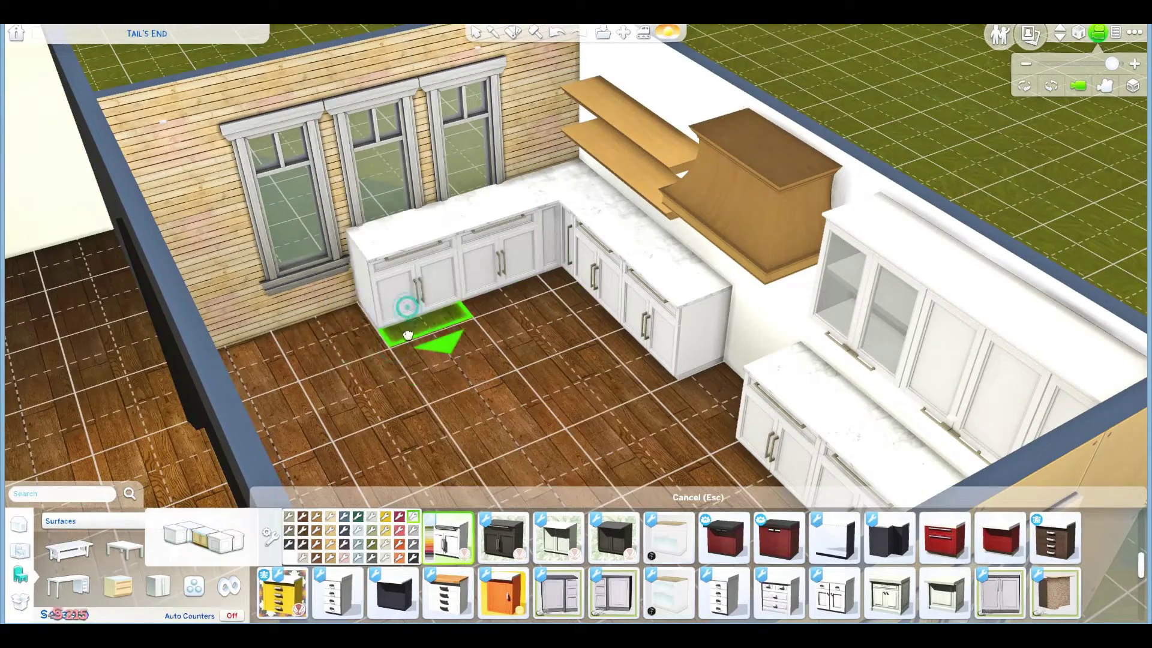
{"action": "key", "text": "period"}
{"action": "key", "text": "period"}
{"action": "key", "text": "Escape"}
{"action": "scroll", "coordinate": [576, 361], "scroll_direction": "up", "scroll_amount": 3}
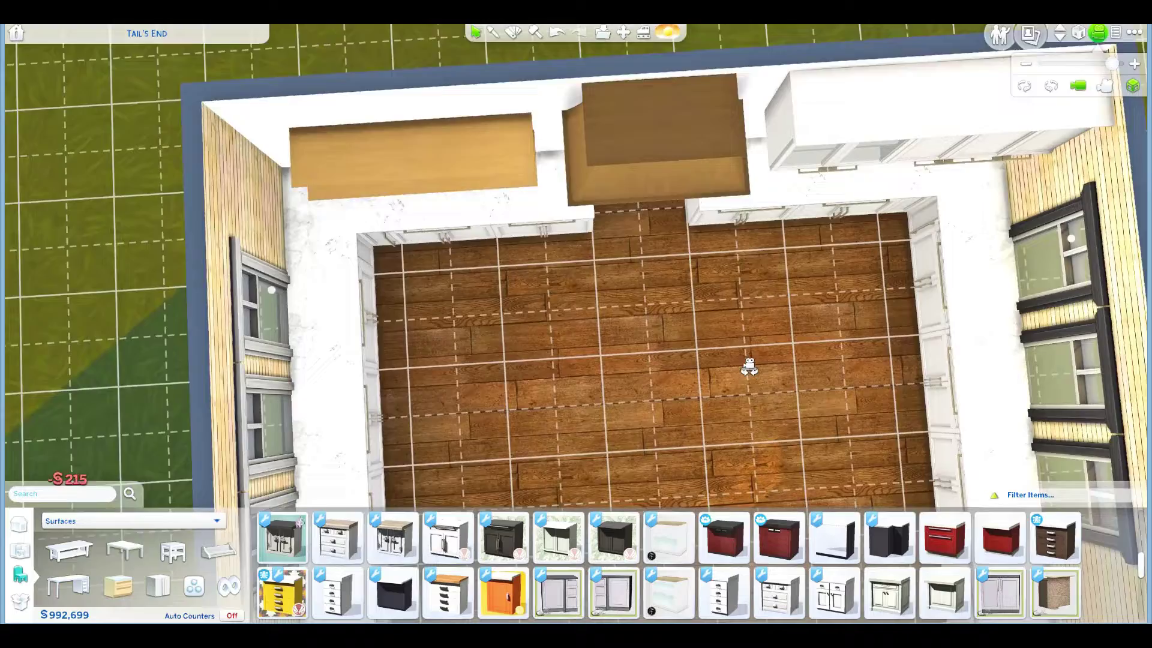
{"action": "left_click", "coordinate": [447, 538]}
{"action": "scroll", "coordinate": [607, 361], "scroll_direction": "down", "scroll_amount": 3}
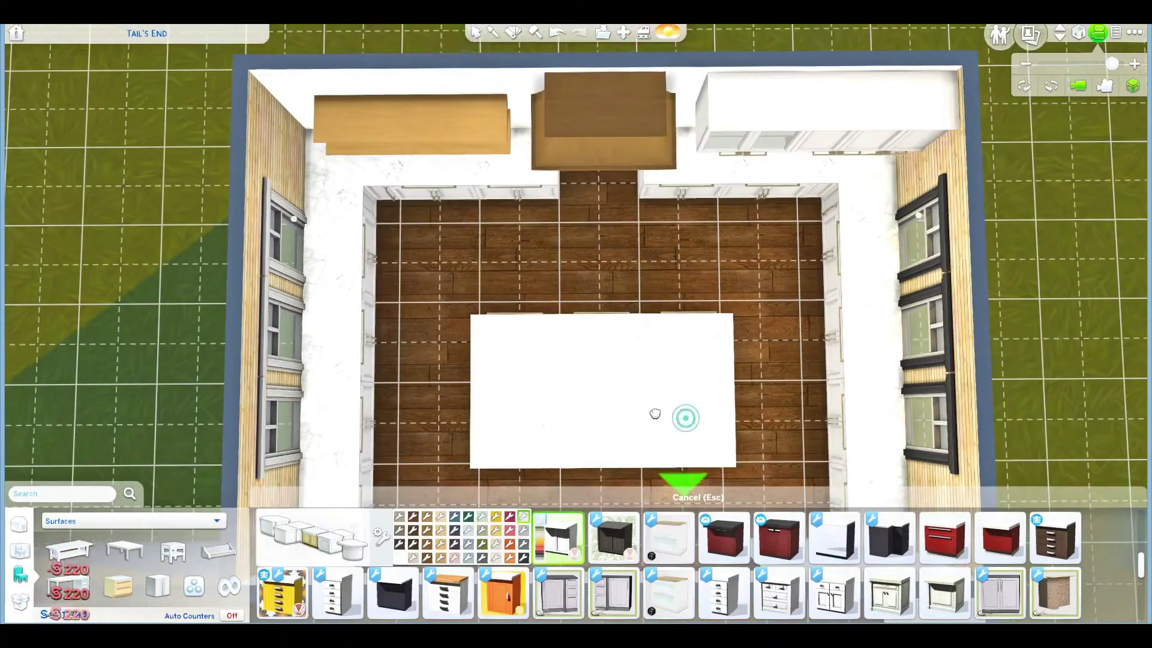
Step: Set the island counter mid-floor and fit a stove into the counter gap
{"action": "left_click", "coordinate": [687, 411]}
{"action": "scroll", "coordinate": [609, 243], "scroll_direction": "up", "scroll_amount": 5}
{"action": "left_click", "coordinate": [69, 587]}
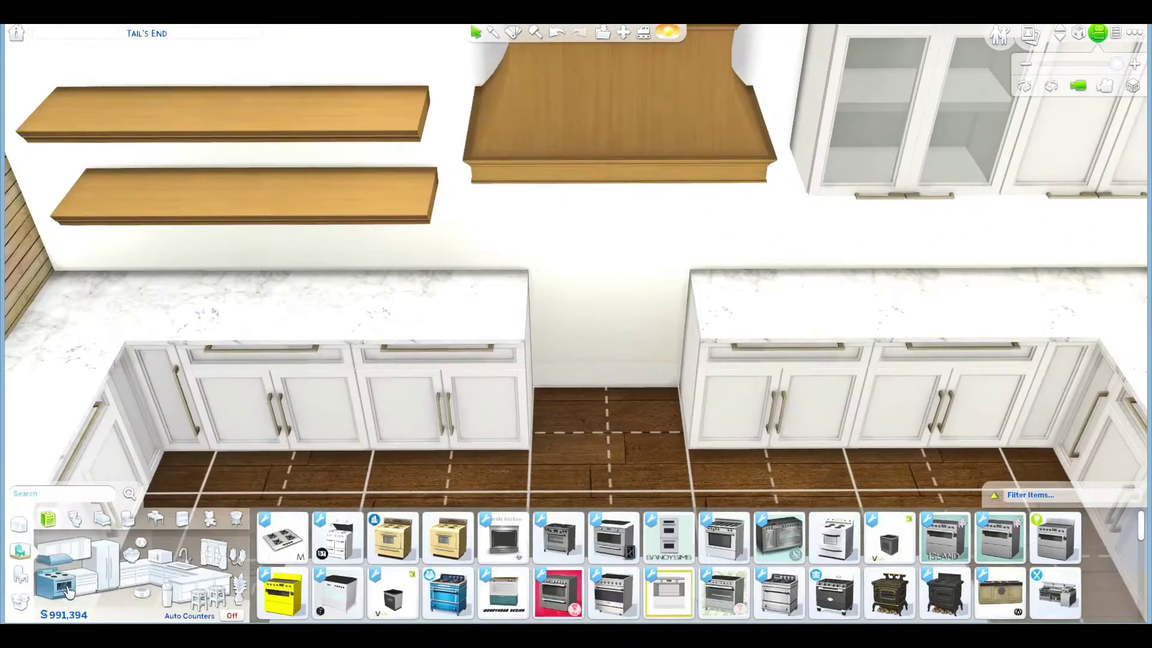
{"action": "left_click", "coordinate": [681, 590]}
{"action": "left_click", "coordinate": [595, 423]}
{"action": "key", "text": "period"}
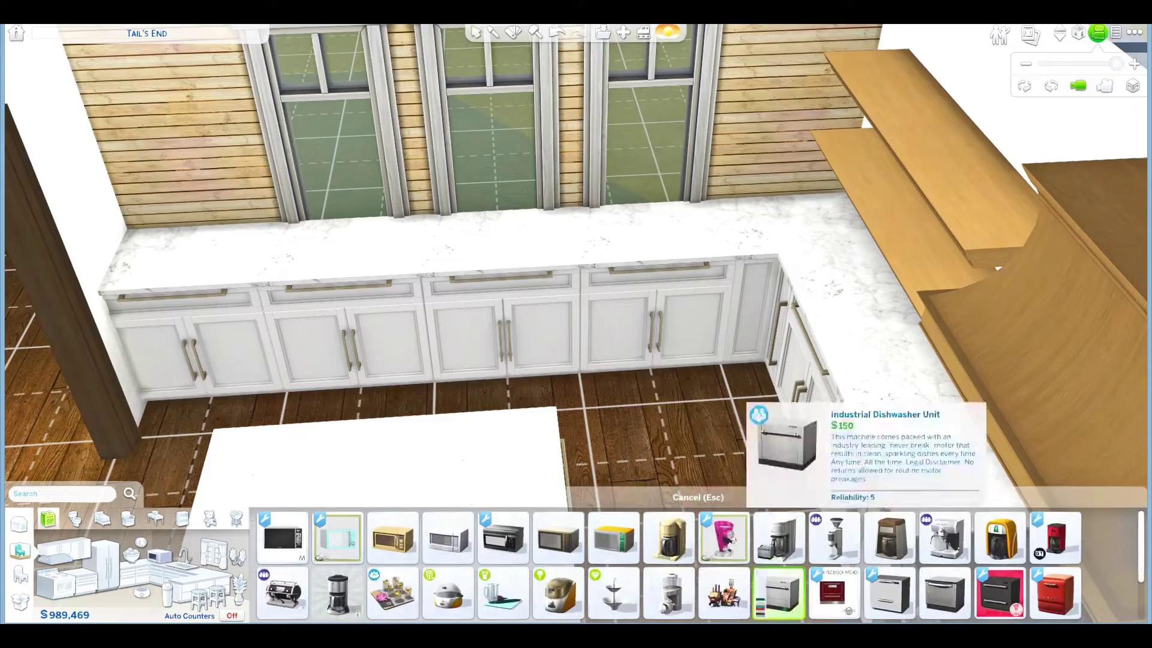
Step: Install the double-drawer dishwasher and a white farmhouse sink under the windows
{"action": "left_click", "coordinate": [999, 594]}
{"action": "left_click", "coordinate": [661, 361]}
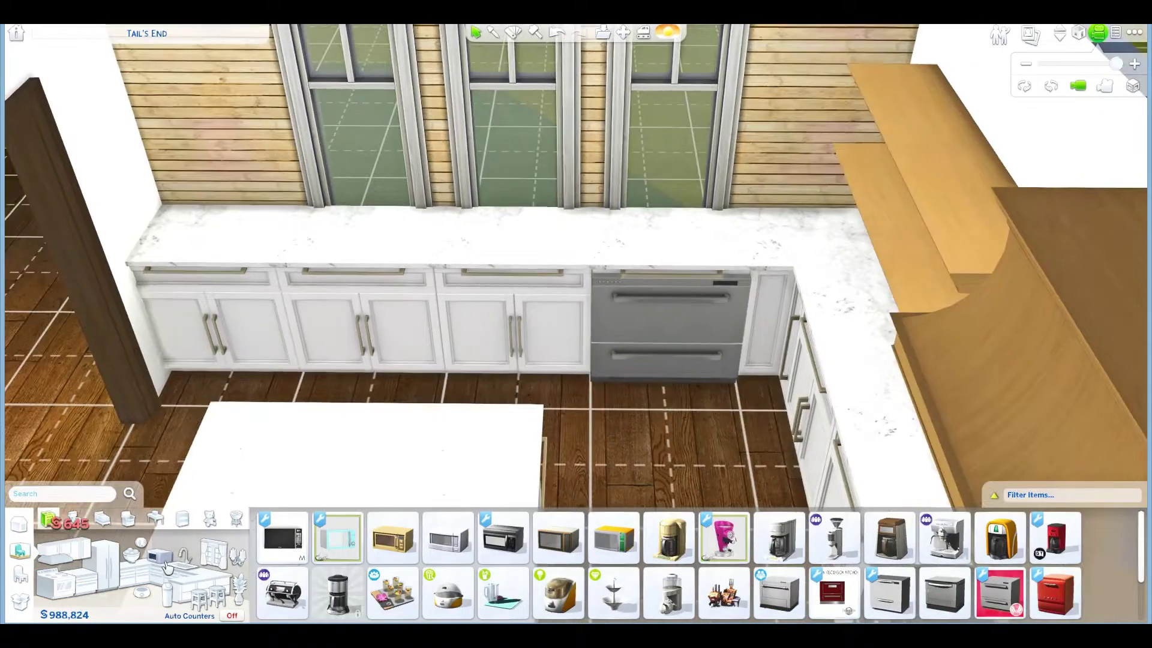
{"action": "left_click", "coordinate": [167, 569]}
{"action": "scroll", "coordinate": [498, 567], "scroll_direction": "down", "scroll_amount": 3}
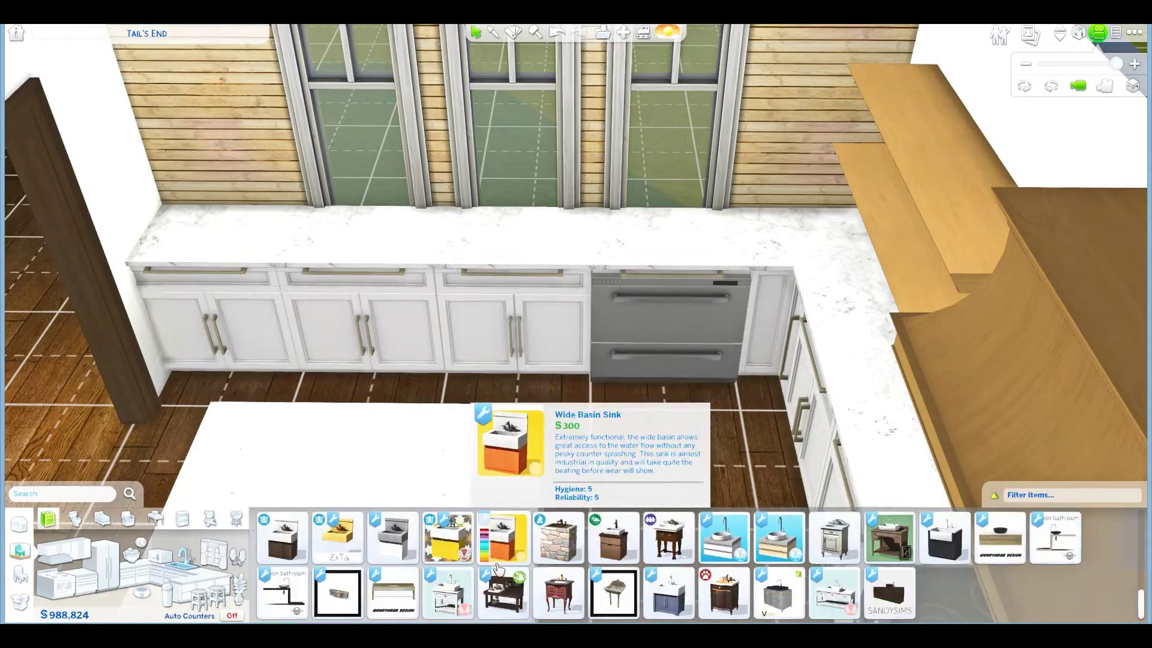
{"action": "scroll", "coordinate": [498, 568], "scroll_direction": "up", "scroll_amount": 3}
{"action": "left_click", "coordinate": [836, 565]}
{"action": "left_click", "coordinate": [513, 244]}
{"action": "scroll", "coordinate": [677, 420], "scroll_direction": "down", "scroll_amount": 2}
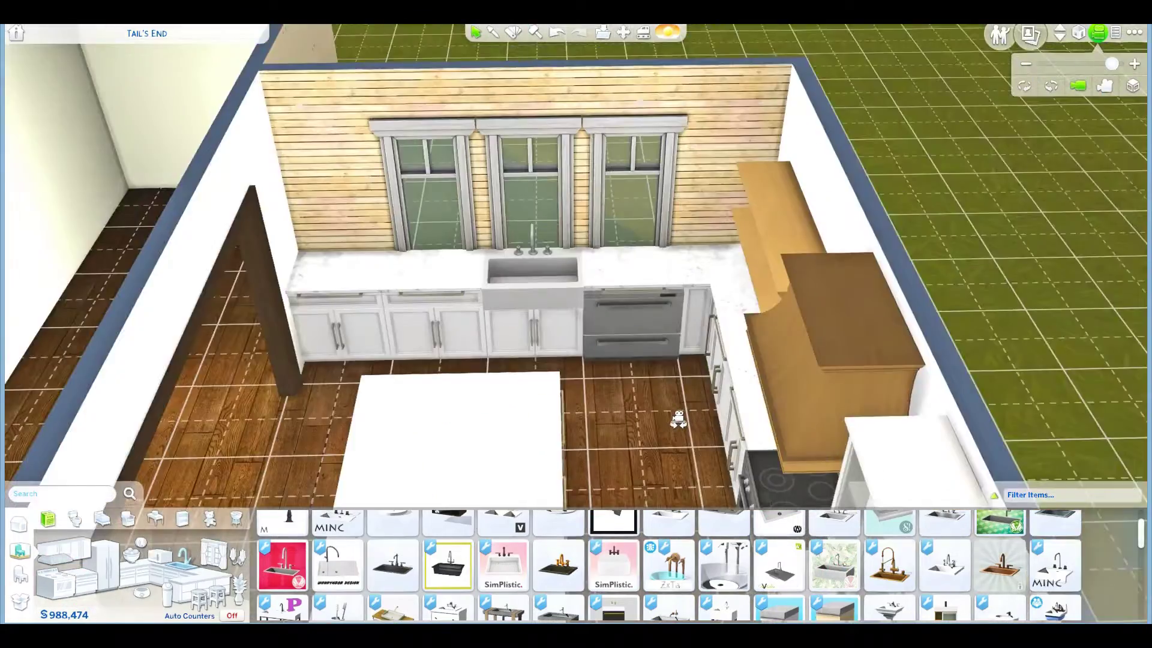
Step: Place a fridge beside the right-hand counter
{"action": "key", "text": "period"}
{"action": "left_click", "coordinate": [107, 568]}
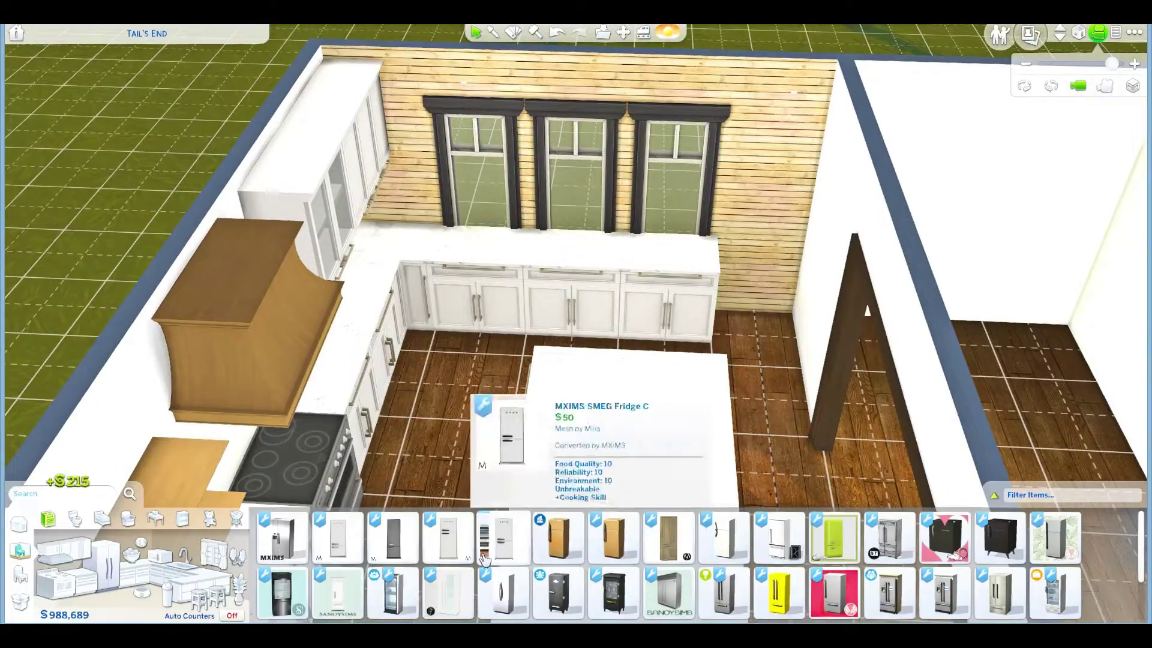
{"action": "left_click", "coordinate": [1027, 547]}
{"action": "left_click", "coordinate": [783, 270]}
{"action": "key", "text": "period"}
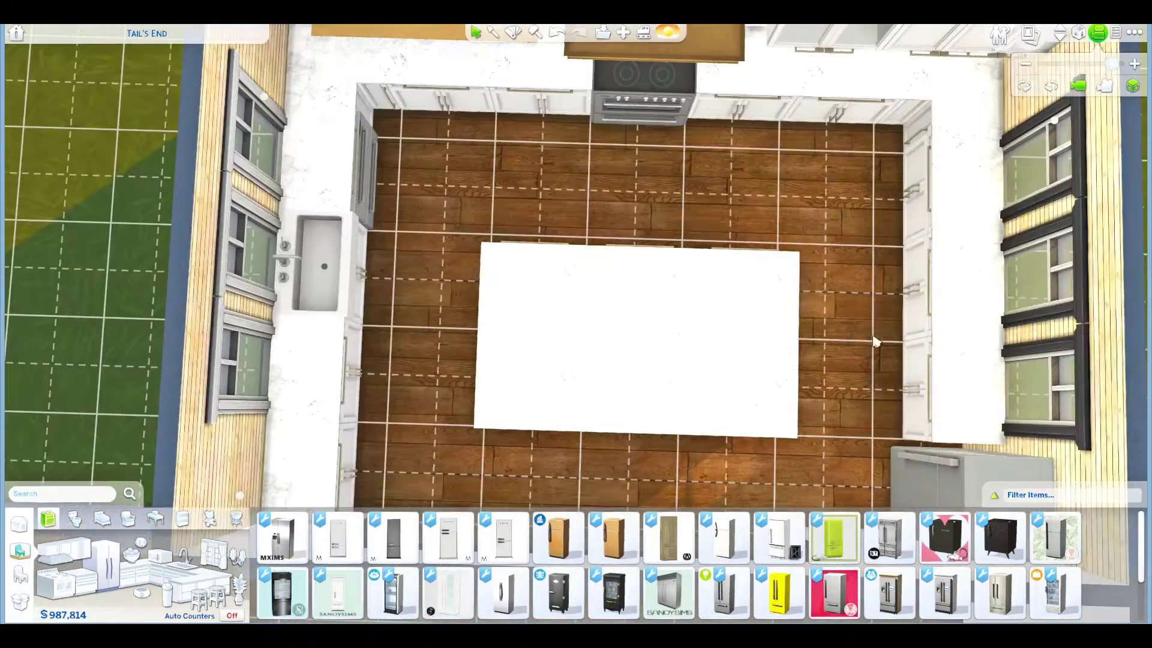
Step: Place a row of three brass pendants over the kitchen island
{"action": "left_click", "coordinate": [167, 523]}
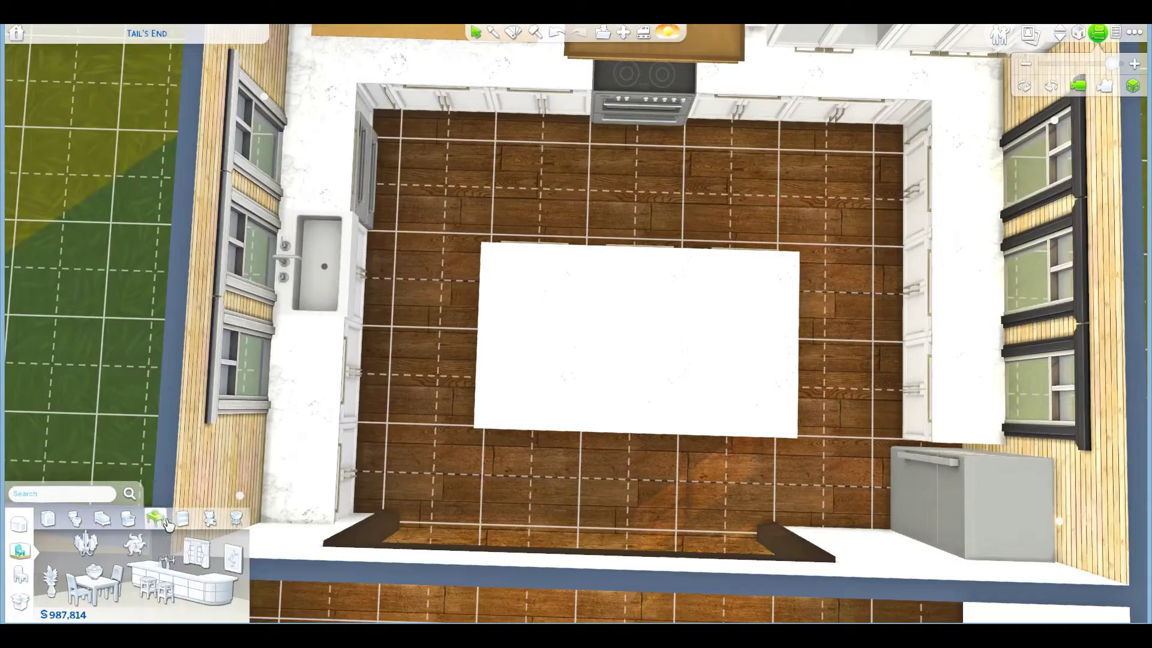
{"action": "left_click", "coordinate": [87, 547]}
{"action": "left_click", "coordinate": [779, 567]}
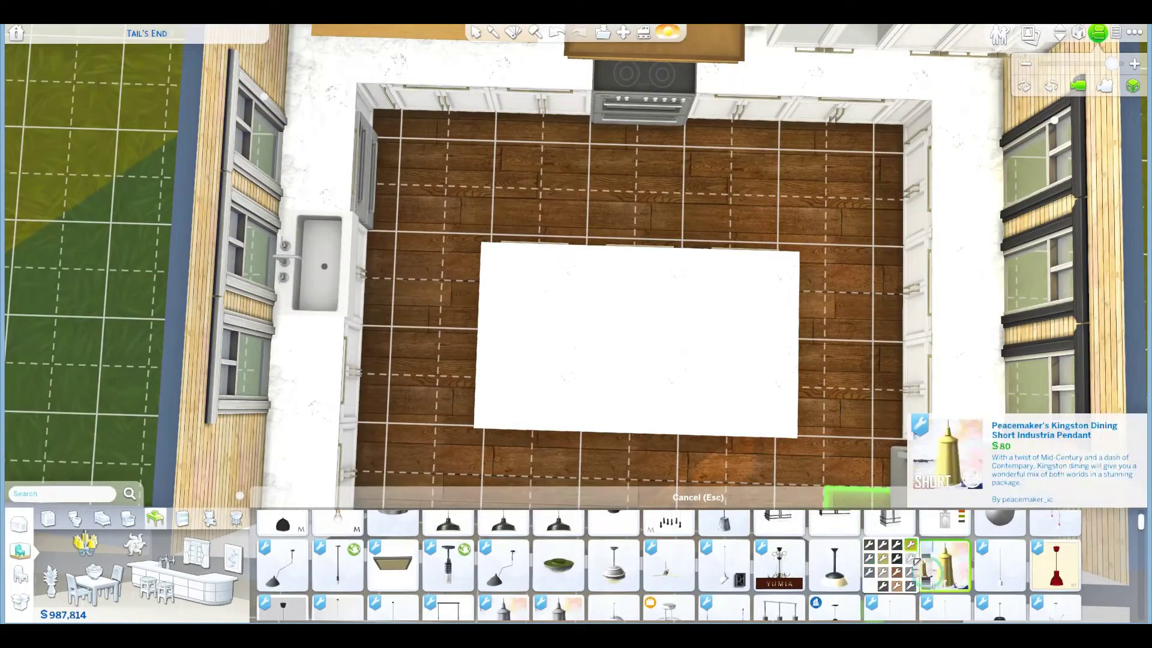
{"action": "left_click", "coordinate": [765, 320]}
{"action": "scroll", "coordinate": [764, 319], "scroll_direction": "up", "scroll_amount": 3}
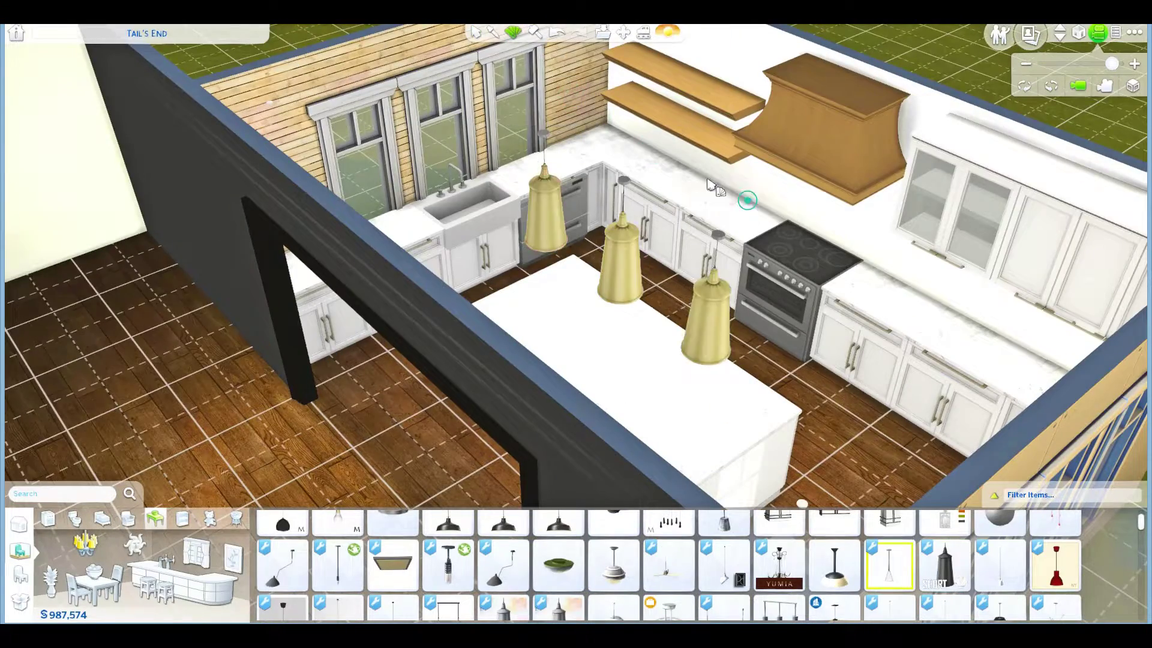
{"action": "scroll", "coordinate": [714, 186], "scroll_direction": "up", "scroll_amount": 2}
Step: Try black-framed window styles for the kitchen walls
{"action": "left_click", "coordinate": [432, 141]}
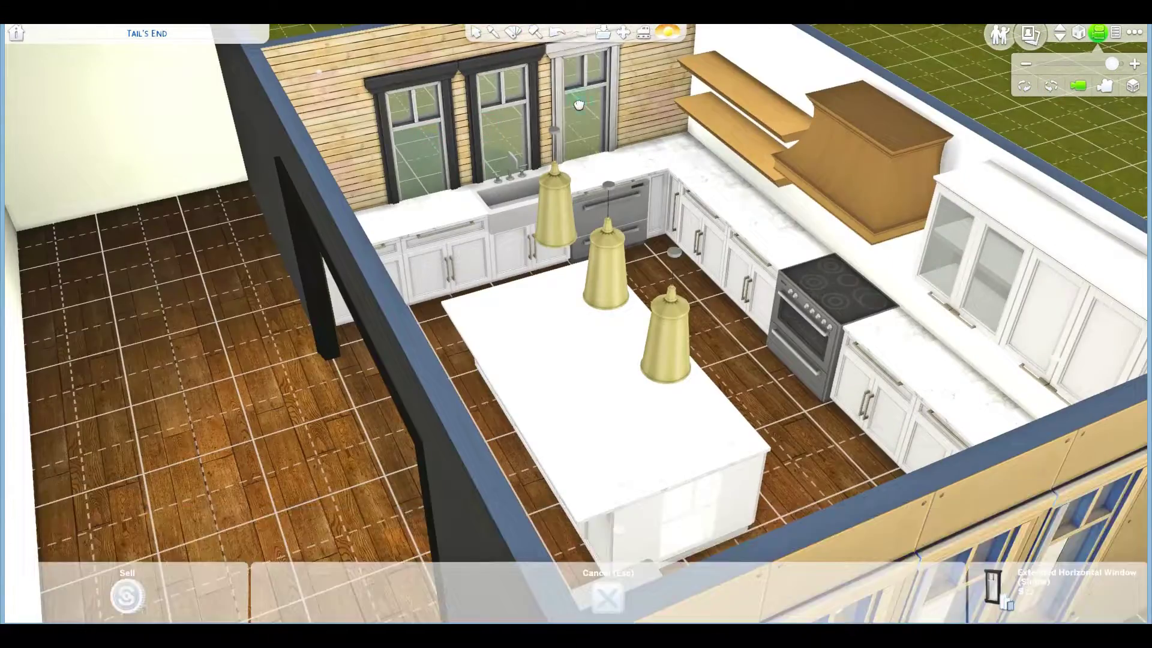
{"action": "key", "text": "Escape"}
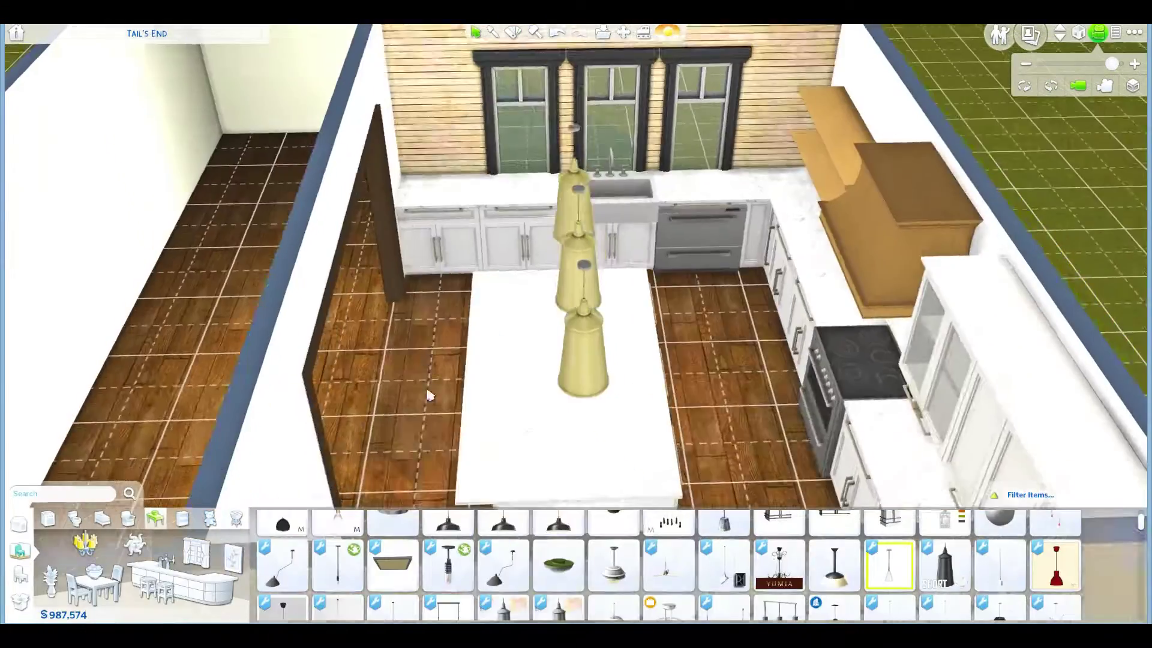
{"action": "scroll", "coordinate": [648, 142], "scroll_direction": "up", "scroll_amount": 3}
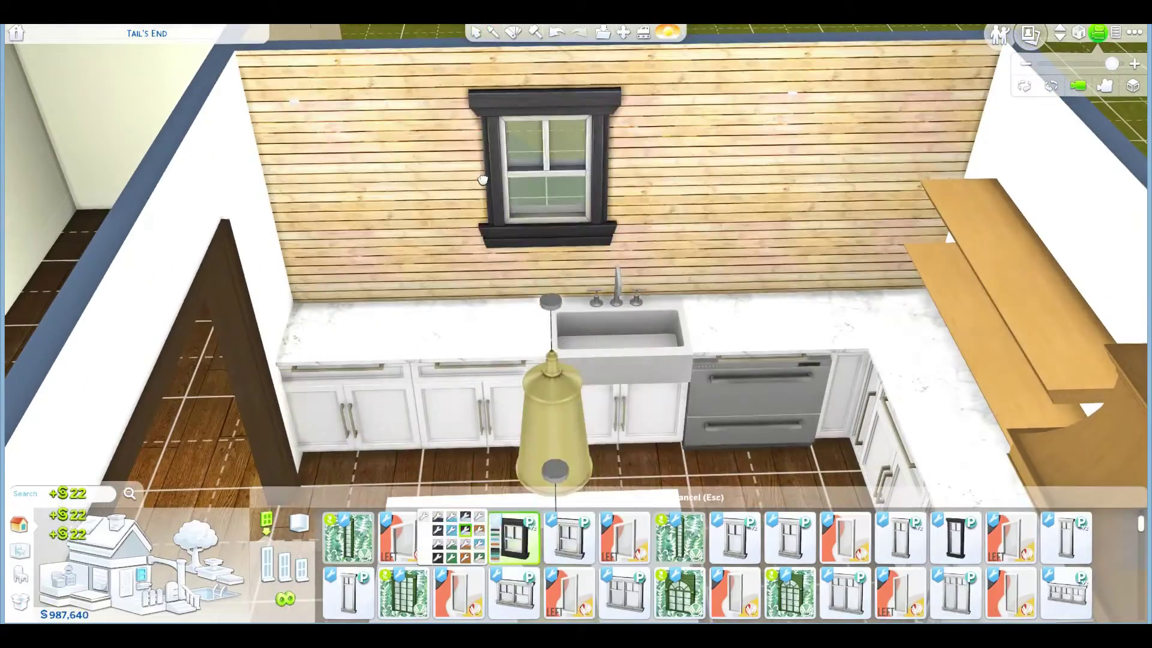
{"action": "left_click", "coordinate": [570, 537]}
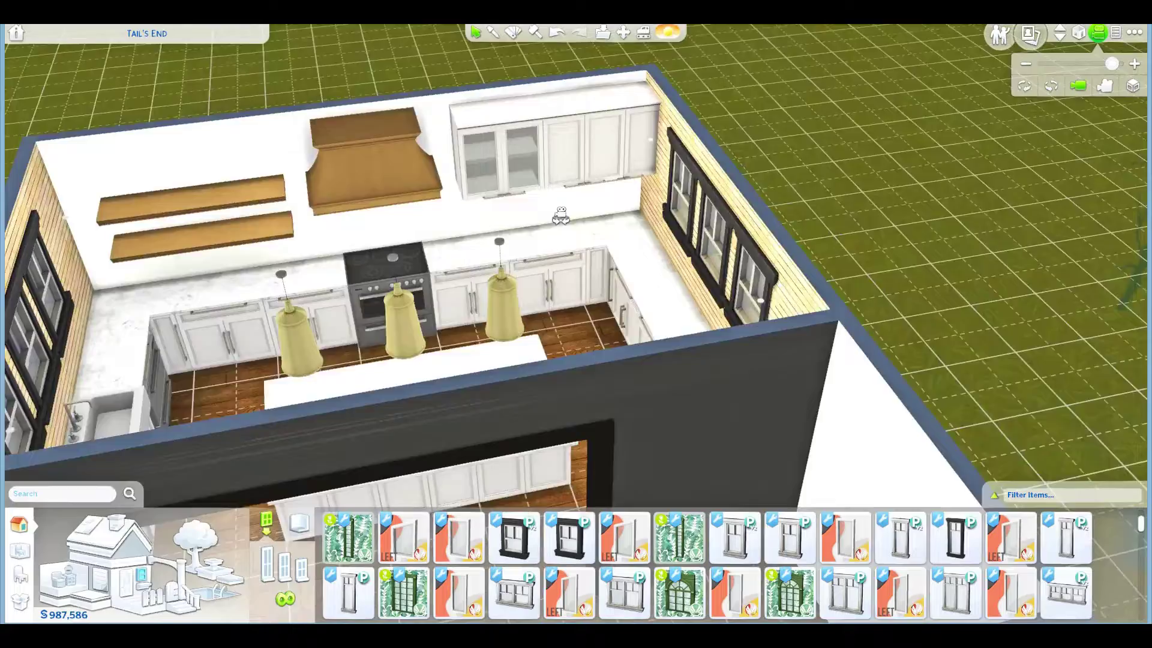
{"action": "scroll", "coordinate": [559, 360], "scroll_direction": "up", "scroll_amount": 5}
Step: Place four Extended Horizontal Windows on the dining room wall, then try a dining table
{"action": "left_click", "coordinate": [165, 590]}
{"action": "scroll", "coordinate": [579, 559], "scroll_direction": "down", "scroll_amount": 2}
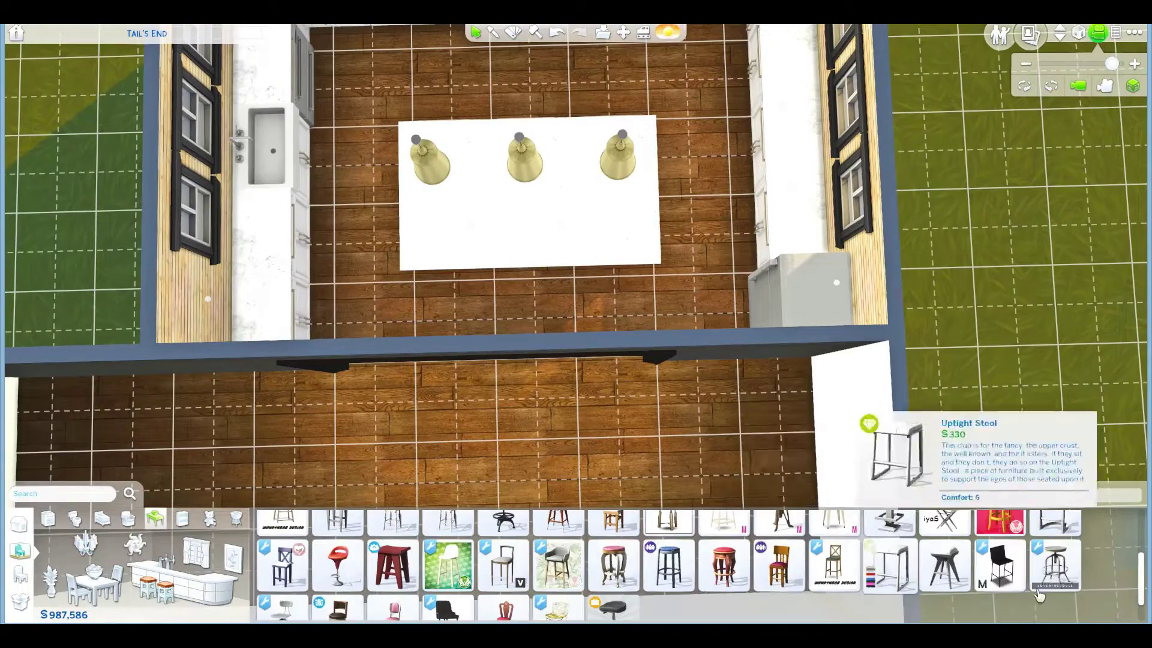
{"action": "scroll", "coordinate": [506, 321], "scroll_direction": "down", "scroll_amount": 5}
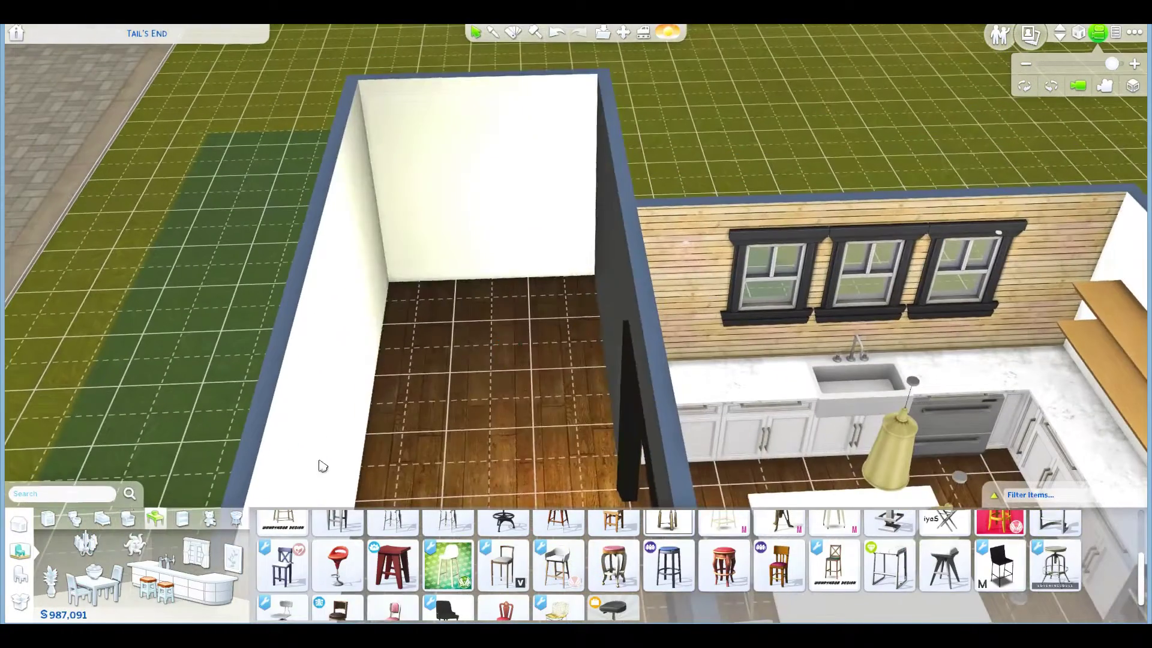
{"action": "left_click", "coordinate": [142, 576]}
{"action": "scroll", "coordinate": [585, 581], "scroll_direction": "down", "scroll_amount": 1}
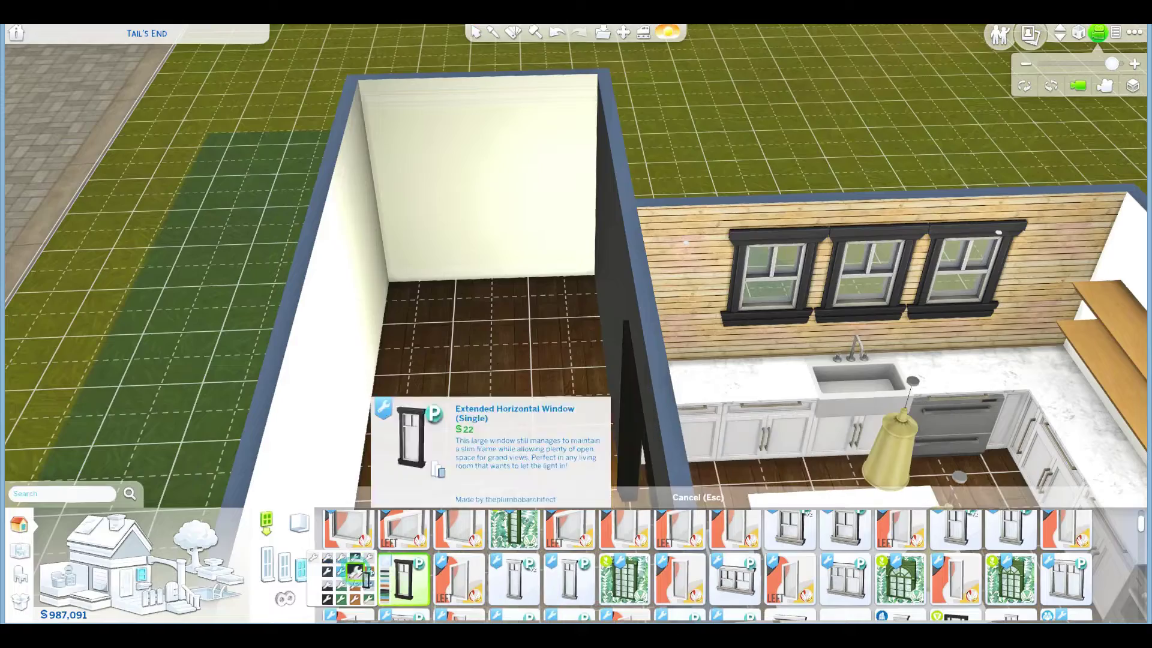
{"action": "left_click", "coordinate": [356, 571]}
{"action": "left_click", "coordinate": [20, 551]}
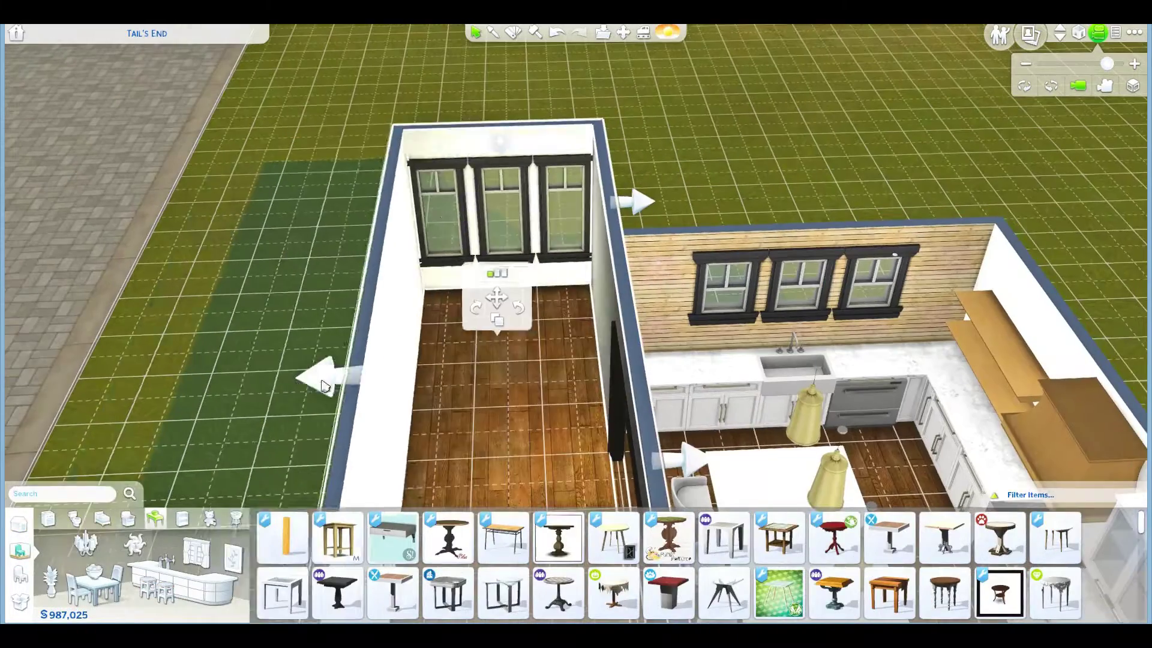
{"action": "left_click", "coordinate": [504, 216]}
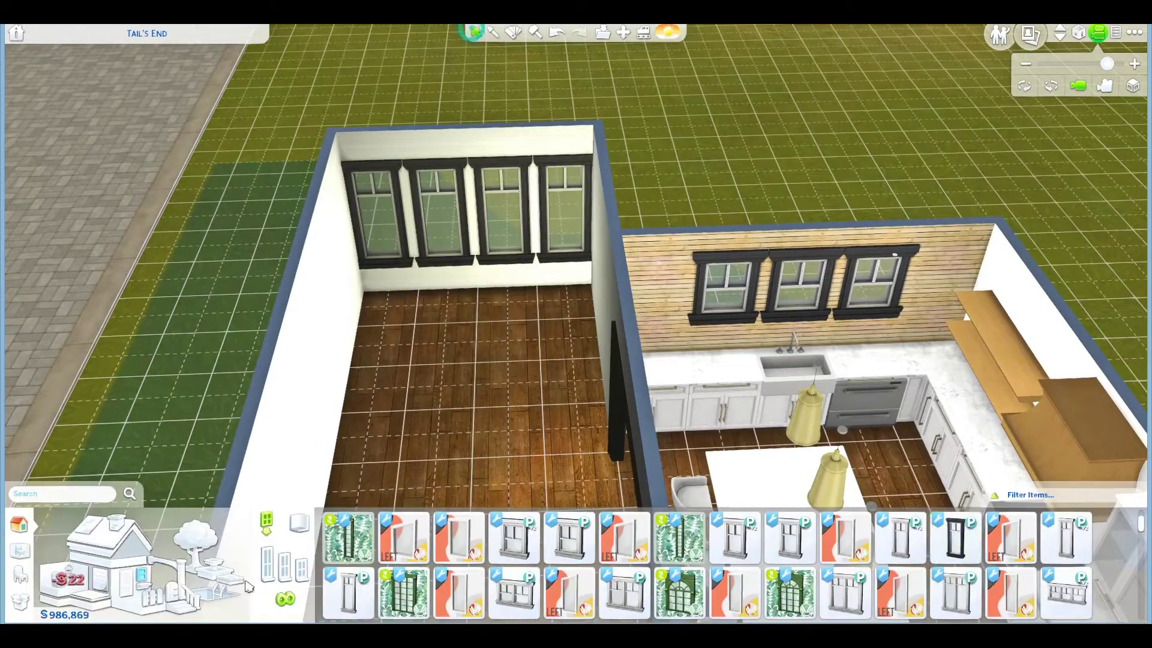
{"action": "left_click", "coordinate": [249, 587]}
{"action": "left_click", "coordinate": [504, 581]}
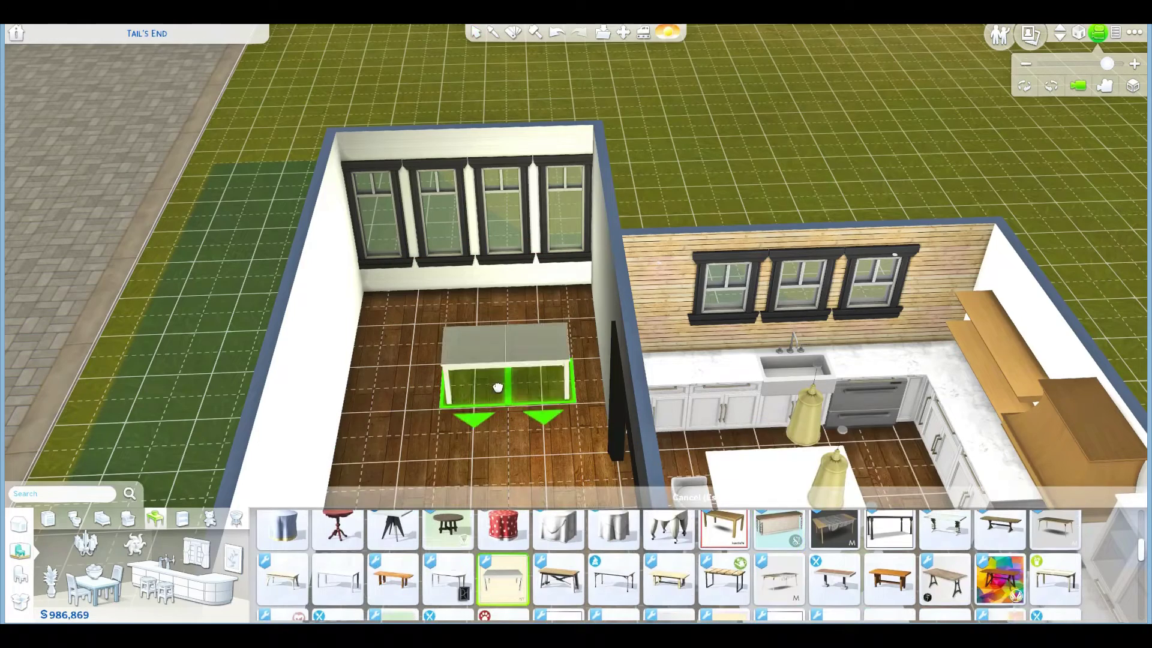
{"action": "scroll", "coordinate": [521, 555], "scroll_direction": "down", "scroll_amount": 3}
{"action": "scroll", "coordinate": [521, 556], "scroll_direction": "down", "scroll_amount": 2}
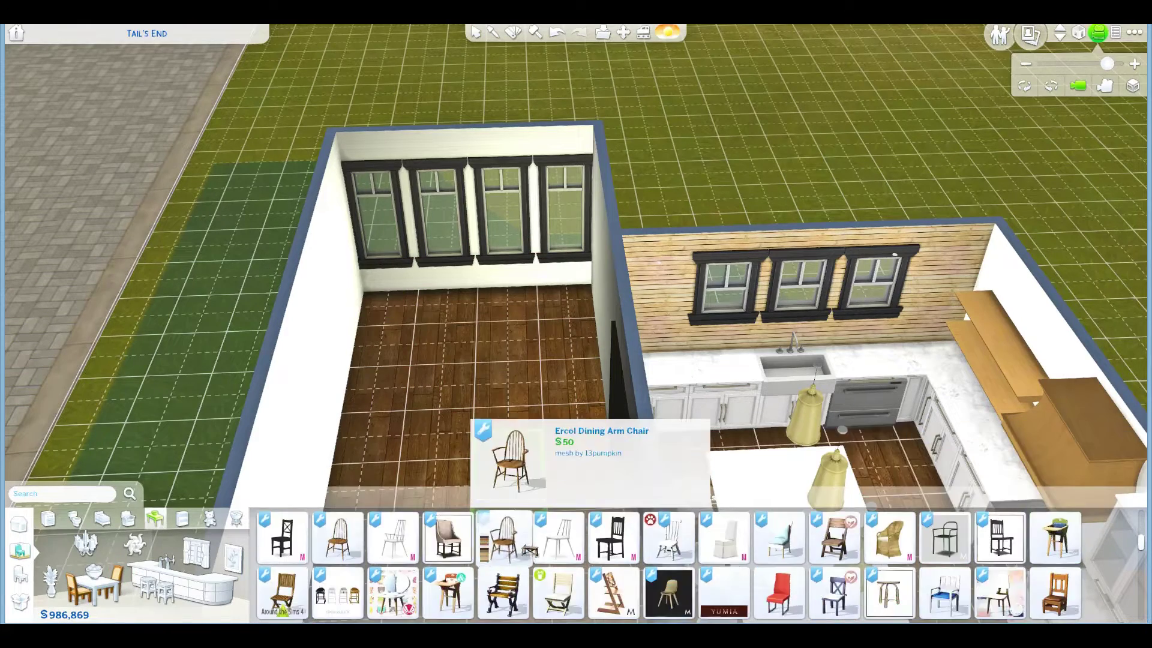
{"action": "scroll", "coordinate": [527, 553], "scroll_direction": "down", "scroll_amount": 2}
{"action": "scroll", "coordinate": [541, 558], "scroll_direction": "down", "scroll_amount": 2}
{"action": "scroll", "coordinate": [586, 563], "scroll_direction": "down", "scroll_amount": 2}
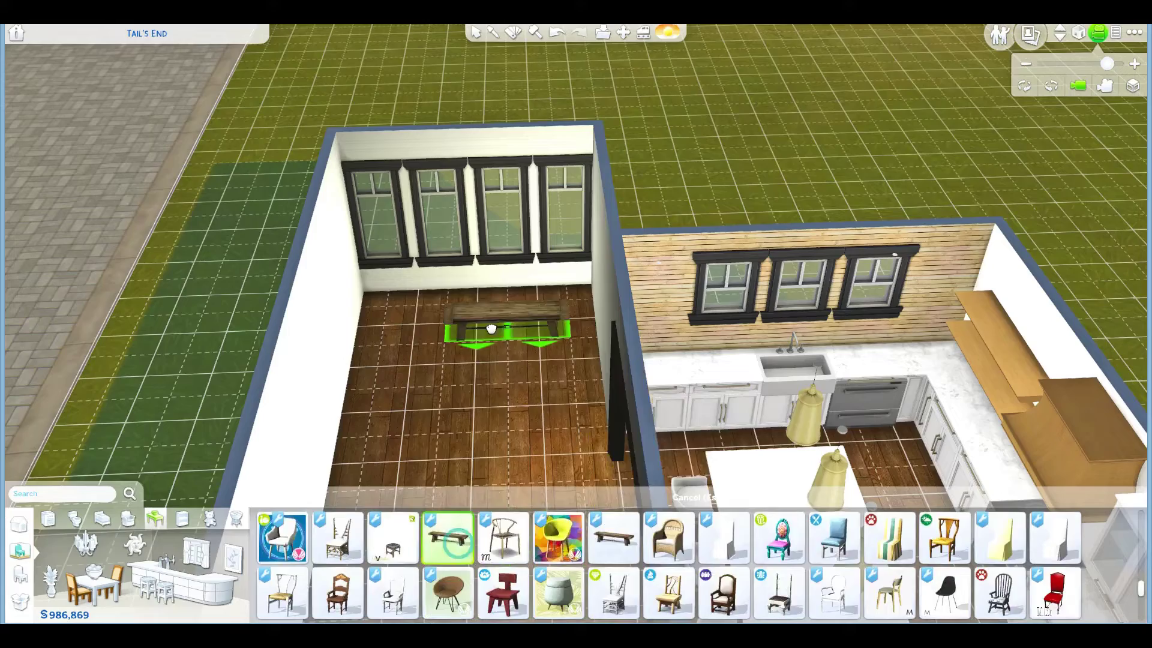
{"action": "scroll", "coordinate": [637, 572], "scroll_direction": "down", "scroll_amount": 2}
{"action": "scroll", "coordinate": [637, 572], "scroll_direction": "down", "scroll_amount": 2}
Step: Filter by Comfort and place the blue-cushioned window bench under the windows
{"action": "left_click", "coordinate": [19, 576]}
{"action": "left_click", "coordinate": [203, 521]}
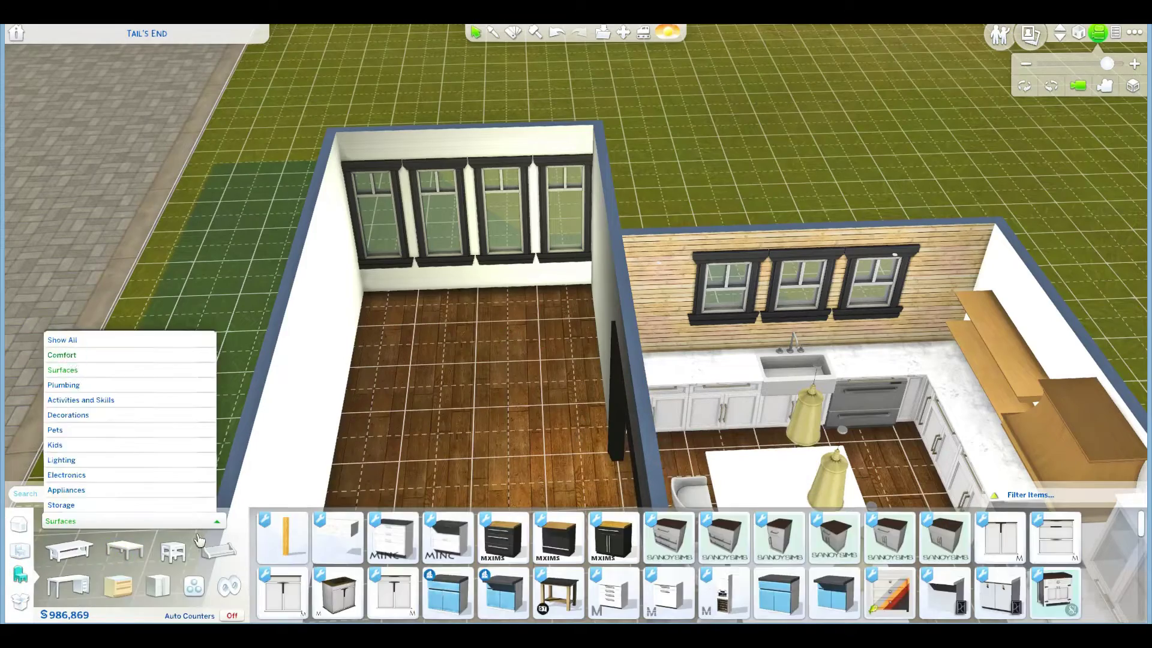
{"action": "left_click", "coordinate": [72, 358]}
{"action": "scroll", "coordinate": [612, 549], "scroll_direction": "down", "scroll_amount": 3}
{"action": "left_click", "coordinate": [945, 538]}
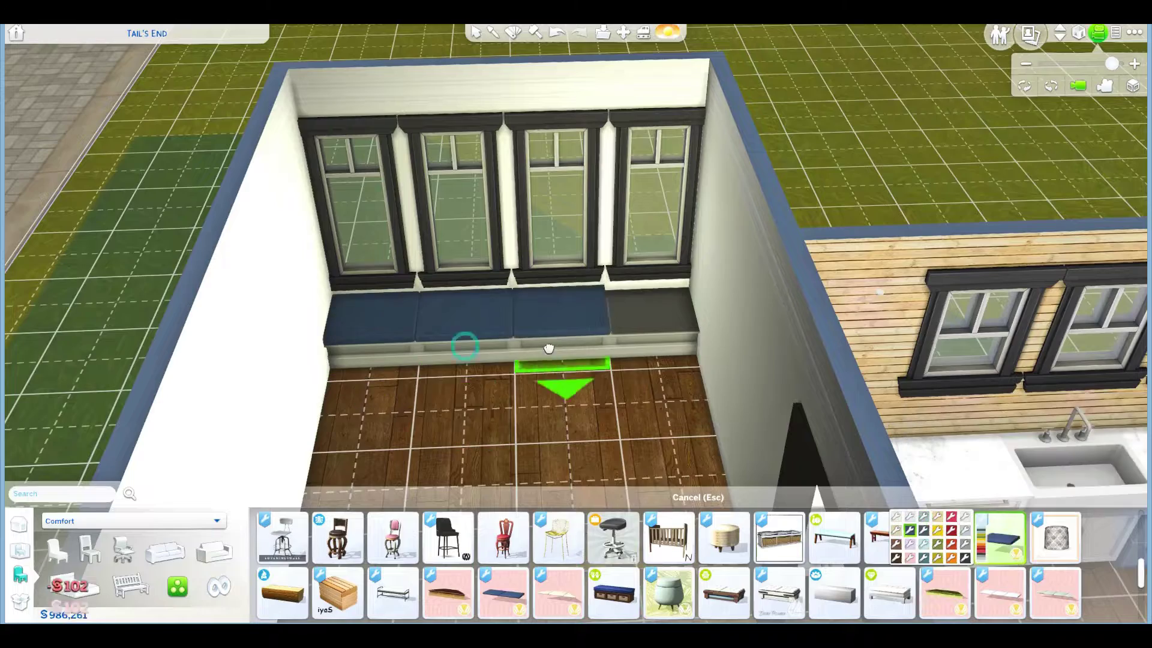
{"action": "left_click", "coordinate": [548, 348]}
{"action": "scroll", "coordinate": [630, 568], "scroll_direction": "down", "scroll_amount": 2}
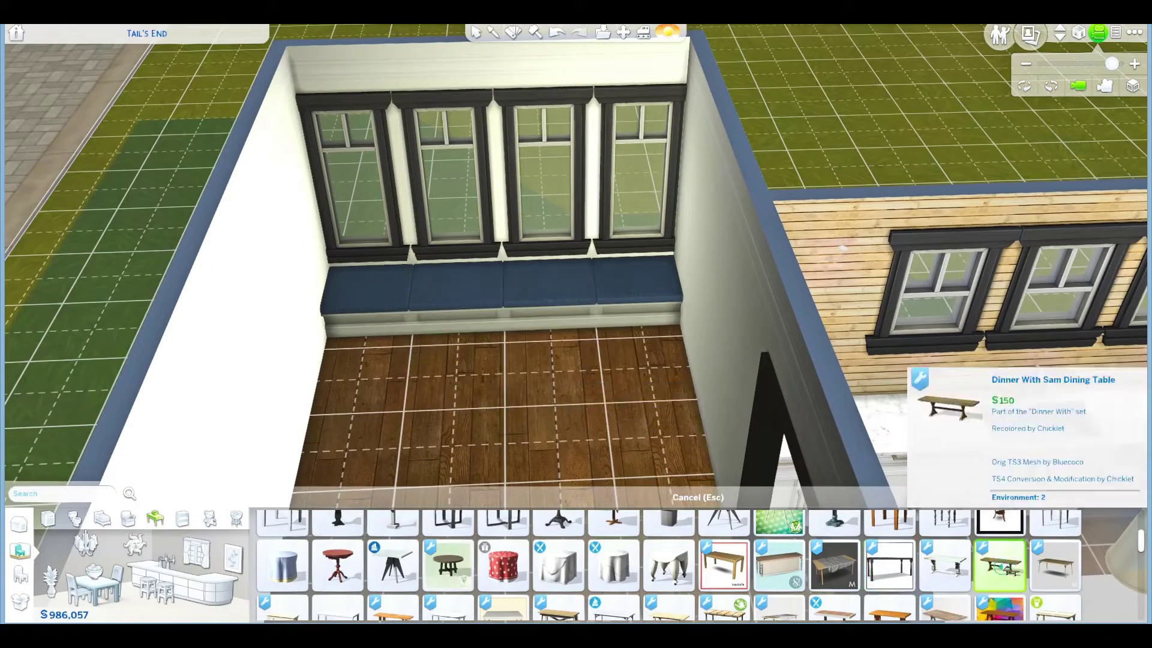
Step: Add the Dinner With Sam table, three white skirted chairs and a ceiling light
{"action": "left_click", "coordinate": [725, 563]}
{"action": "left_click", "coordinate": [514, 405]}
{"action": "scroll", "coordinate": [563, 511], "scroll_direction": "up", "scroll_amount": 2}
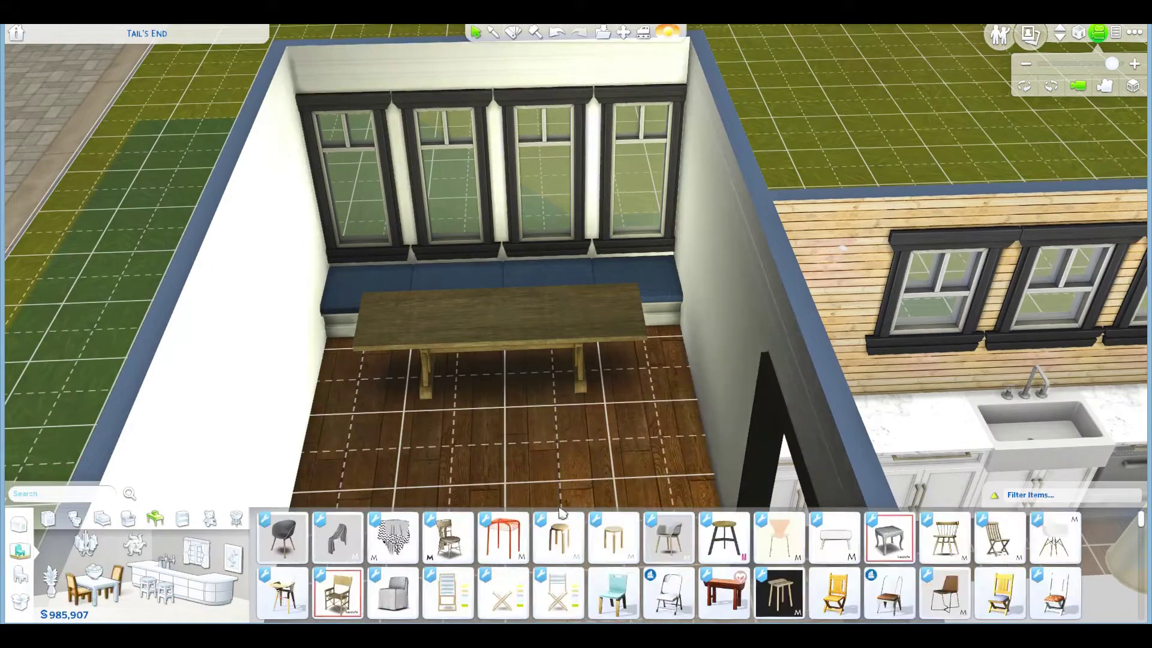
{"action": "scroll", "coordinate": [721, 540], "scroll_direction": "down", "scroll_amount": 1}
{"action": "left_click", "coordinate": [724, 538]}
{"action": "left_click", "coordinate": [410, 397], "text": "shift"}
{"action": "left_click", "coordinate": [509, 396], "text": "shift"}
{"action": "left_click", "coordinate": [607, 396]}
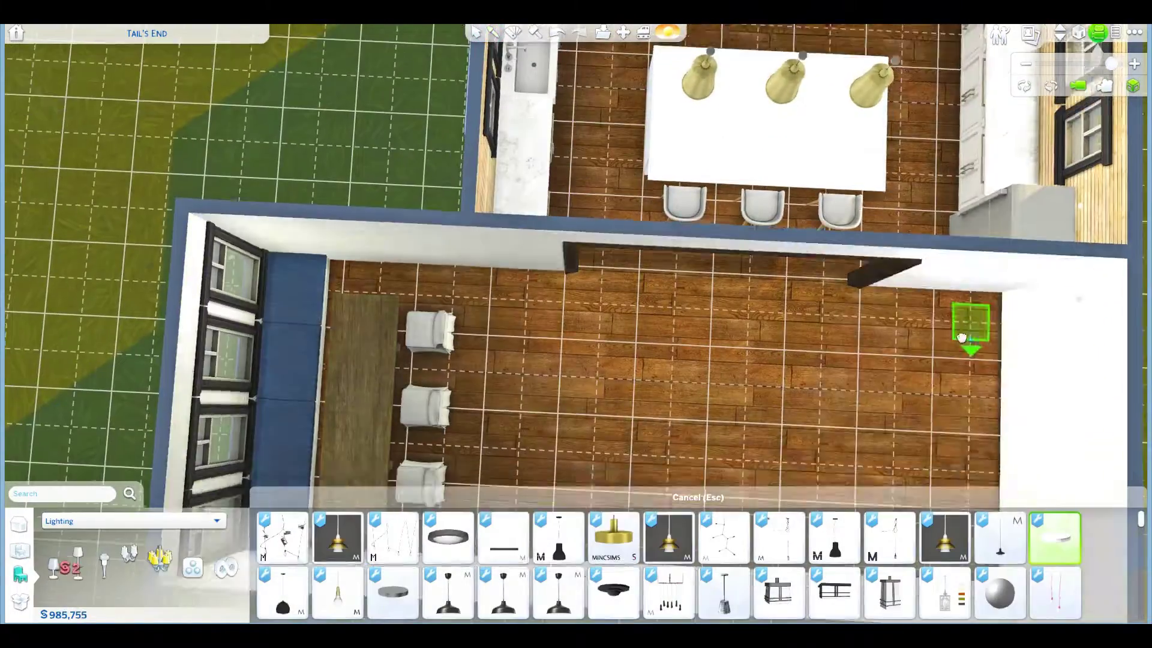
{"action": "left_click", "coordinate": [927, 438]}
{"action": "scroll", "coordinate": [496, 431], "scroll_direction": "up", "scroll_amount": 3}
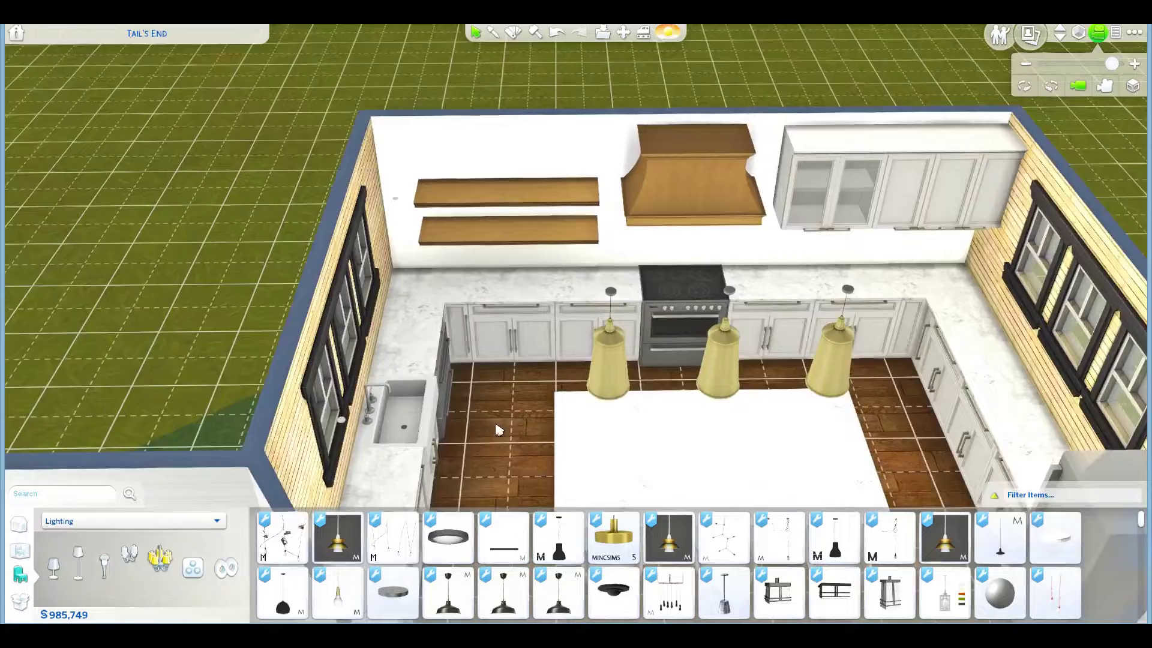
Step: Place a small potted plant and a white gold-rim vase on the kitchen counter
{"action": "left_click", "coordinate": [131, 520]}
{"action": "left_click", "coordinate": [154, 417]}
{"action": "scroll", "coordinate": [724, 577], "scroll_direction": "down", "scroll_amount": 1}
{"action": "left_click", "coordinate": [724, 575]}
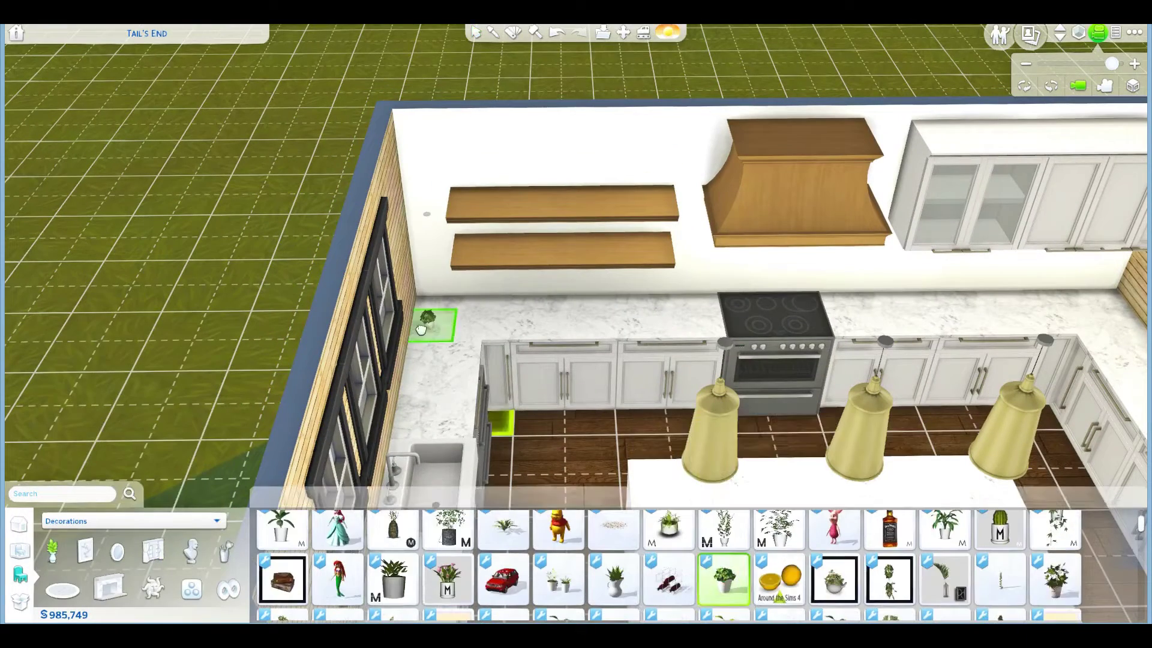
{"action": "scroll", "coordinate": [634, 567], "scroll_direction": "down", "scroll_amount": 2}
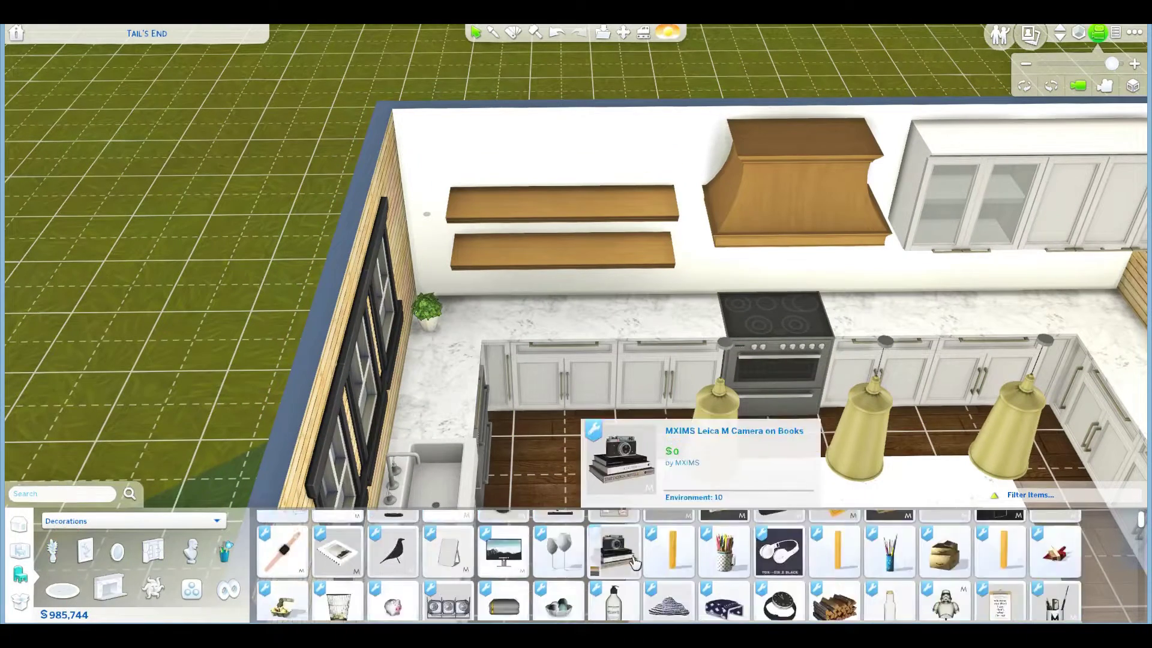
{"action": "scroll", "coordinate": [630, 571], "scroll_direction": "down", "scroll_amount": 2}
{"action": "scroll", "coordinate": [621, 576], "scroll_direction": "down", "scroll_amount": 2}
{"action": "scroll", "coordinate": [462, 594], "scroll_direction": "down", "scroll_amount": 2}
{"action": "scroll", "coordinate": [461, 594], "scroll_direction": "down", "scroll_amount": 1}
{"action": "left_click", "coordinate": [455, 585]}
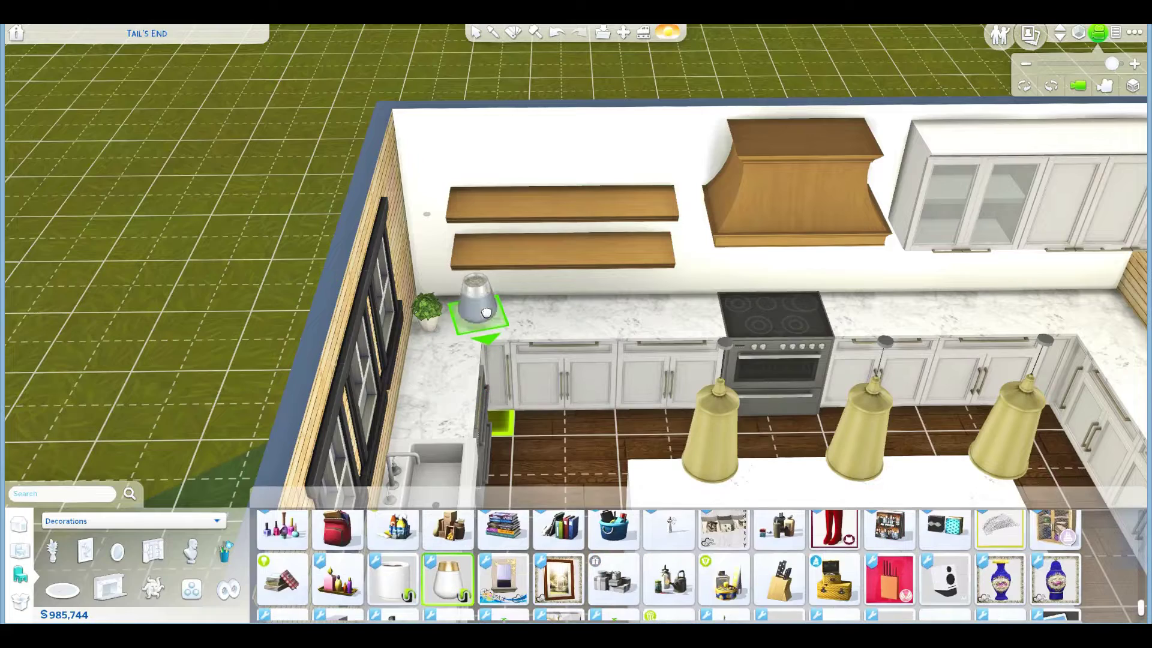
{"action": "left_click", "coordinate": [450, 308]}
{"action": "scroll", "coordinate": [490, 558], "scroll_direction": "down", "scroll_amount": 2}
{"action": "scroll", "coordinate": [585, 563], "scroll_direction": "down", "scroll_amount": 2}
{"action": "scroll", "coordinate": [702, 562], "scroll_direction": "down", "scroll_amount": 2}
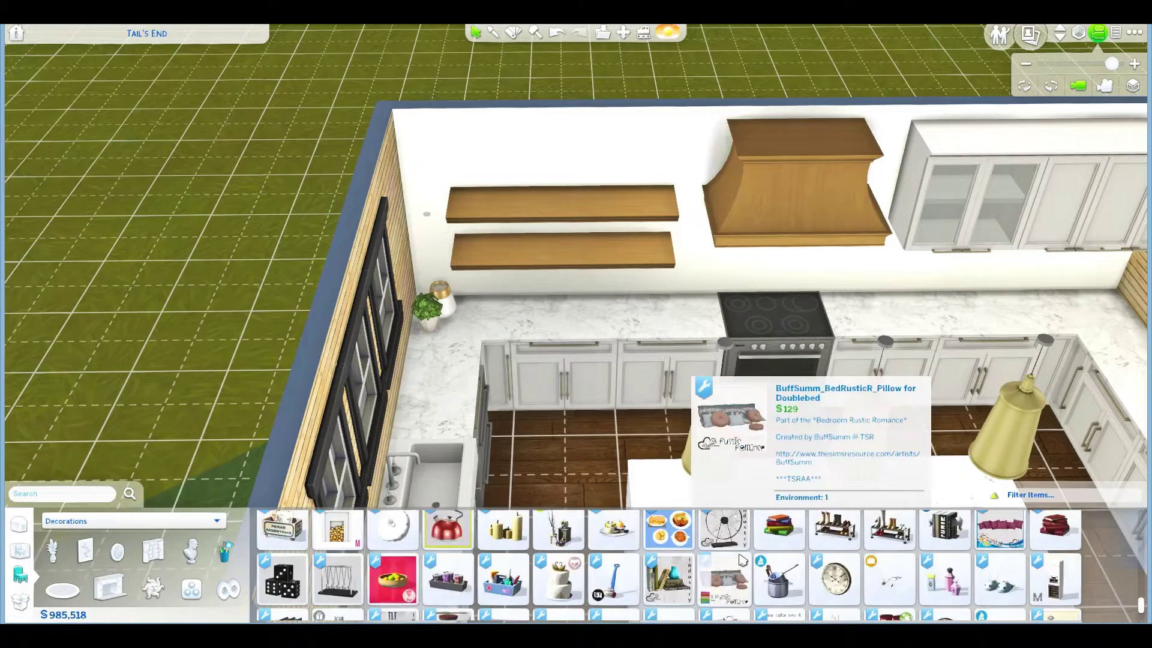
{"action": "scroll", "coordinate": [743, 560], "scroll_direction": "down", "scroll_amount": 2}
{"action": "scroll", "coordinate": [721, 567], "scroll_direction": "down", "scroll_amount": 2}
{"action": "scroll", "coordinate": [693, 571], "scroll_direction": "down", "scroll_amount": 2}
{"action": "scroll", "coordinate": [666, 575], "scroll_direction": "down", "scroll_amount": 2}
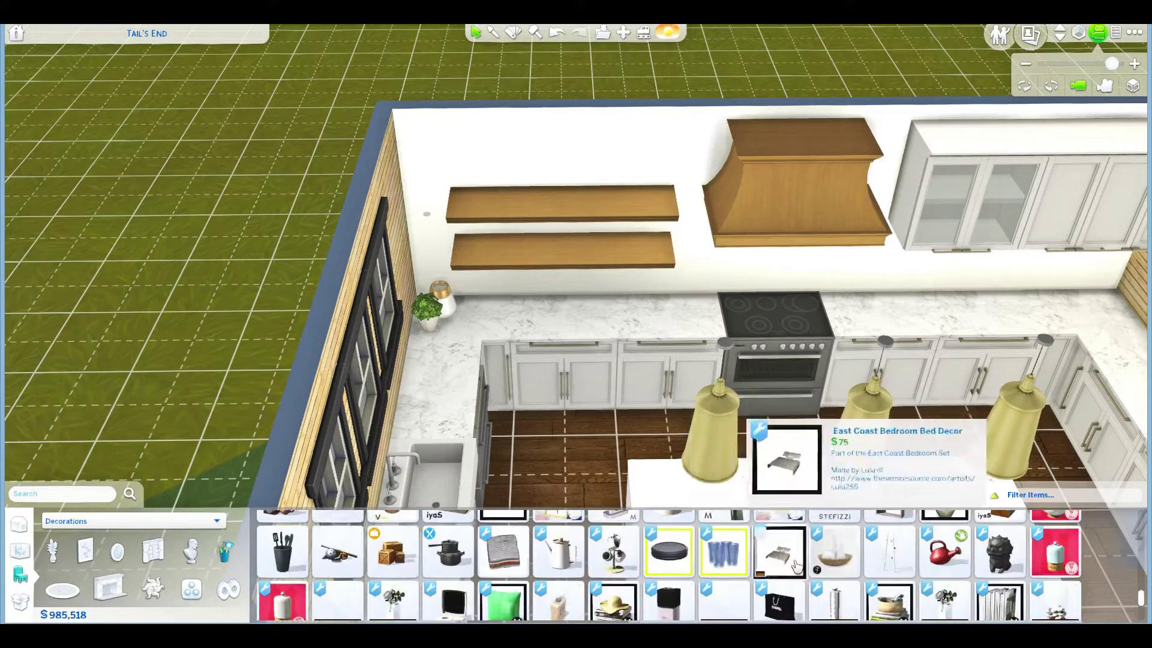
Step: Add a mug tree to the right counter, a kettle below, and a mortar and pestle above
{"action": "left_click", "coordinate": [613, 551]}
{"action": "left_click", "coordinate": [1049, 288]}
{"action": "left_click", "coordinate": [557, 551]}
{"action": "left_click", "coordinate": [544, 238]}
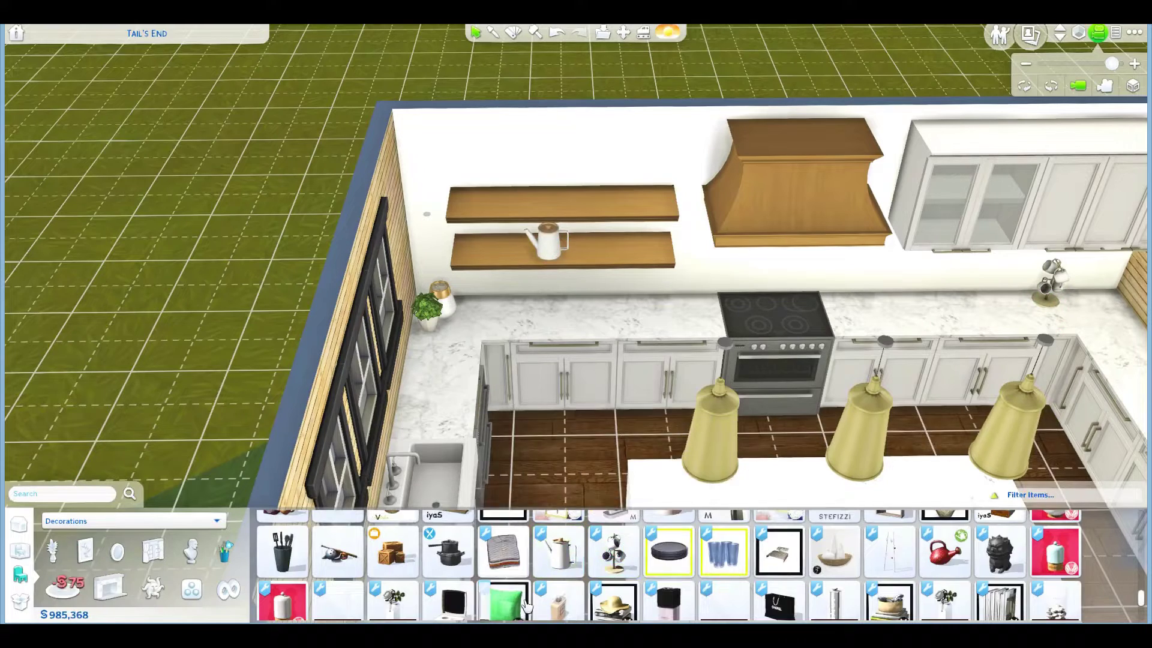
{"action": "left_click", "coordinate": [493, 190]}
{"action": "scroll", "coordinate": [388, 566], "scroll_direction": "down", "scroll_amount": 2}
{"action": "scroll", "coordinate": [702, 577], "scroll_direction": "down", "scroll_amount": 2}
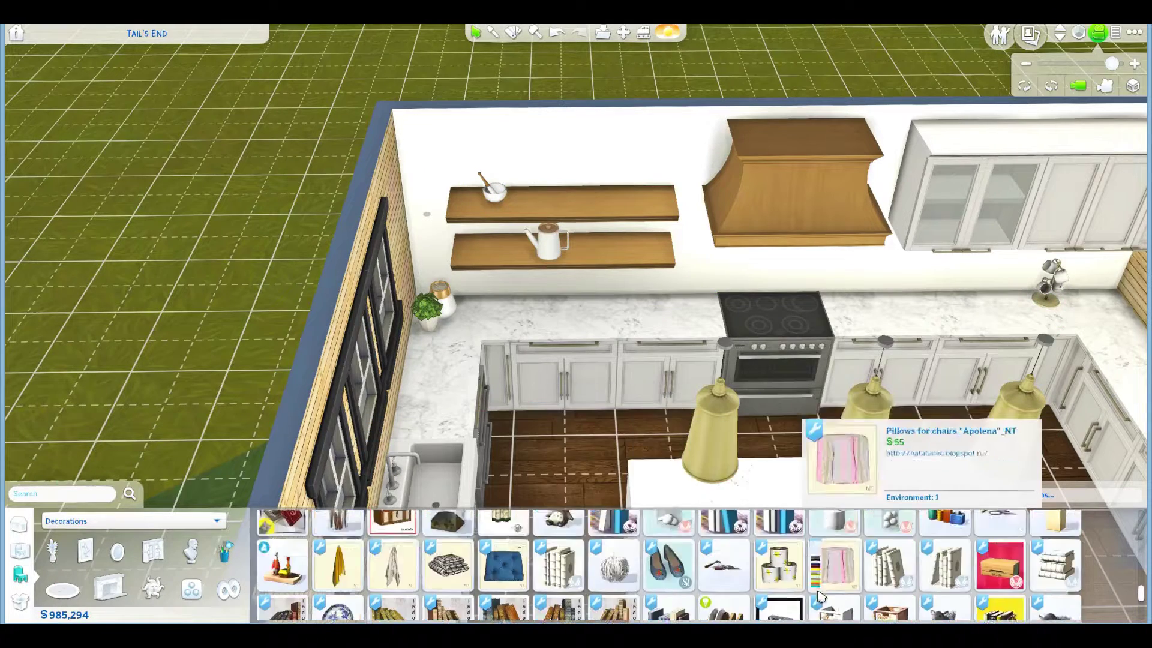
{"action": "scroll", "coordinate": [820, 596], "scroll_direction": "down", "scroll_amount": 2}
{"action": "scroll", "coordinate": [819, 589], "scroll_direction": "down", "scroll_amount": 2}
{"action": "scroll", "coordinate": [819, 590], "scroll_direction": "down", "scroll_amount": 2}
Step: Put a plate stack at the lower shelf's left end and a mixing bowl on the upper shelf
{"action": "left_click", "coordinate": [819, 581]}
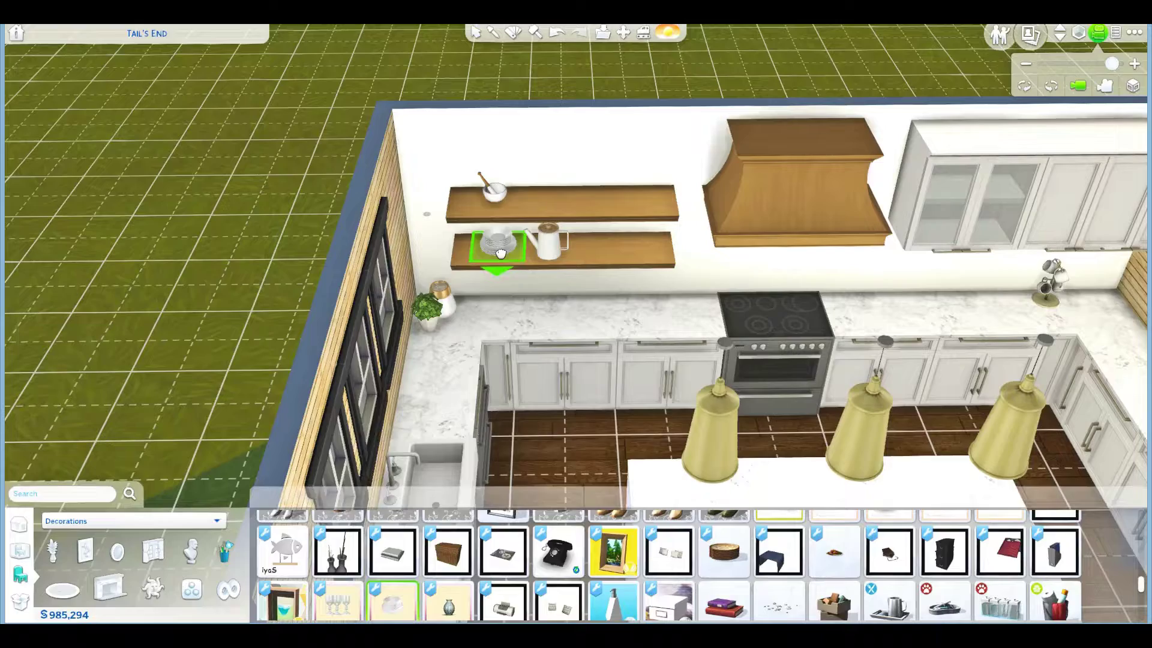
{"action": "left_click", "coordinate": [495, 241]}
{"action": "scroll", "coordinate": [609, 594], "scroll_direction": "down", "scroll_amount": 3}
{"action": "left_click", "coordinate": [503, 562]}
{"action": "scroll", "coordinate": [528, 311], "scroll_direction": "up", "scroll_amount": 2}
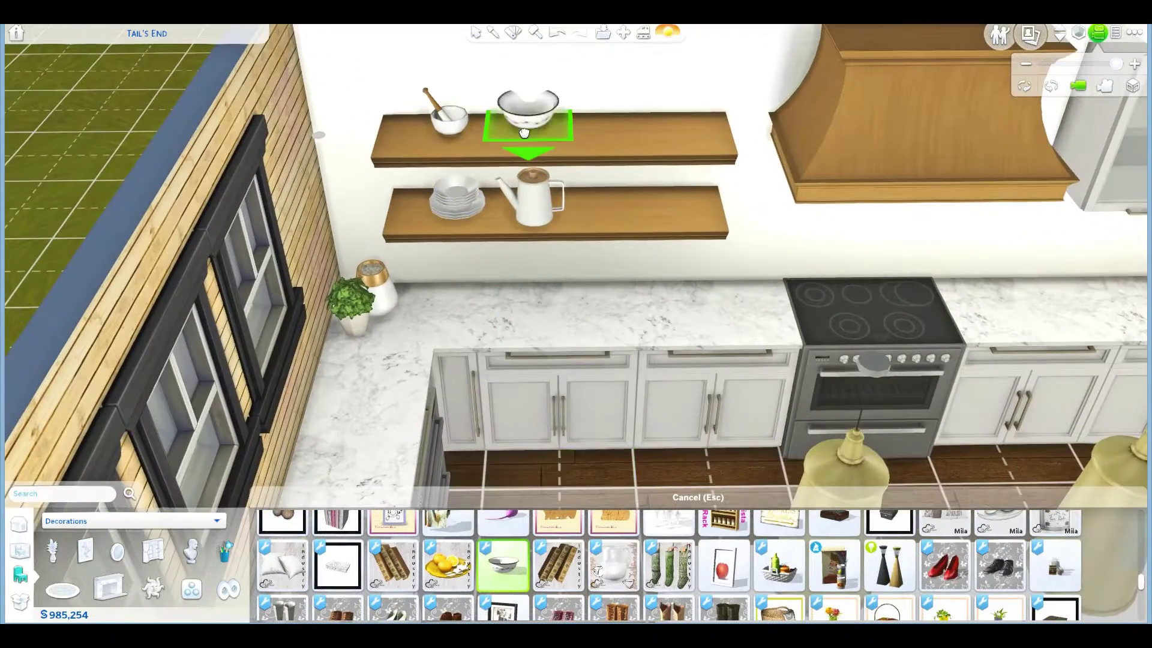
{"action": "left_click", "coordinate": [530, 142]}
{"action": "left_click", "coordinate": [439, 214]}
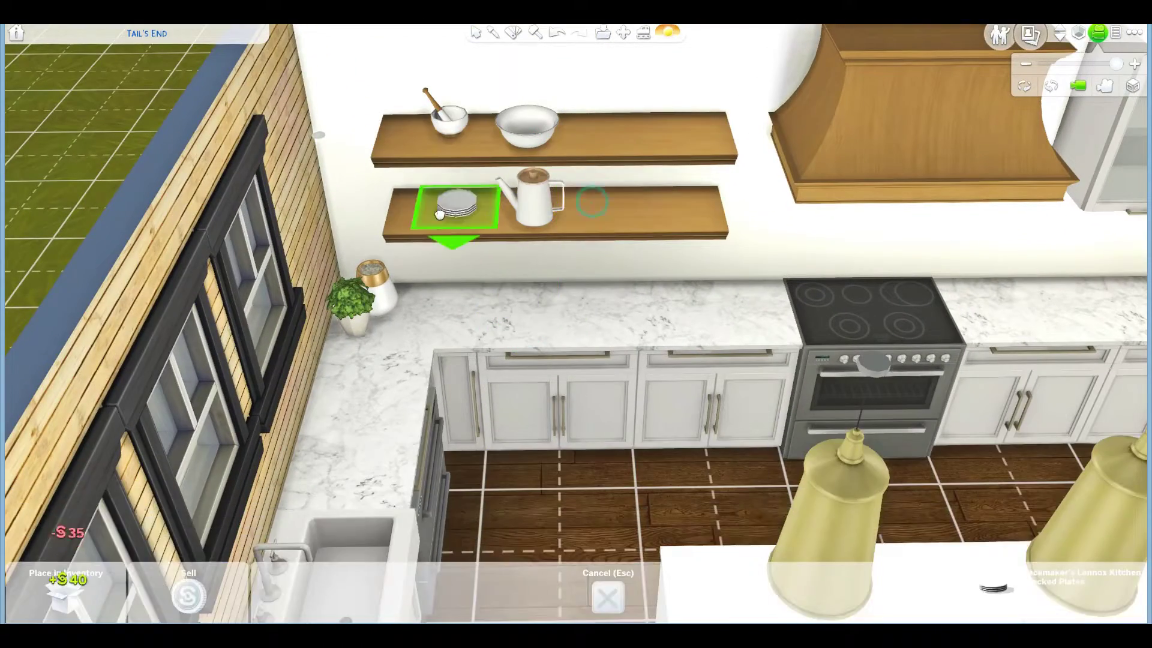
{"action": "left_click", "coordinate": [429, 216]}
{"action": "scroll", "coordinate": [809, 567], "scroll_direction": "down", "scroll_amount": 2}
{"action": "scroll", "coordinate": [810, 567], "scroll_direction": "down", "scroll_amount": 2}
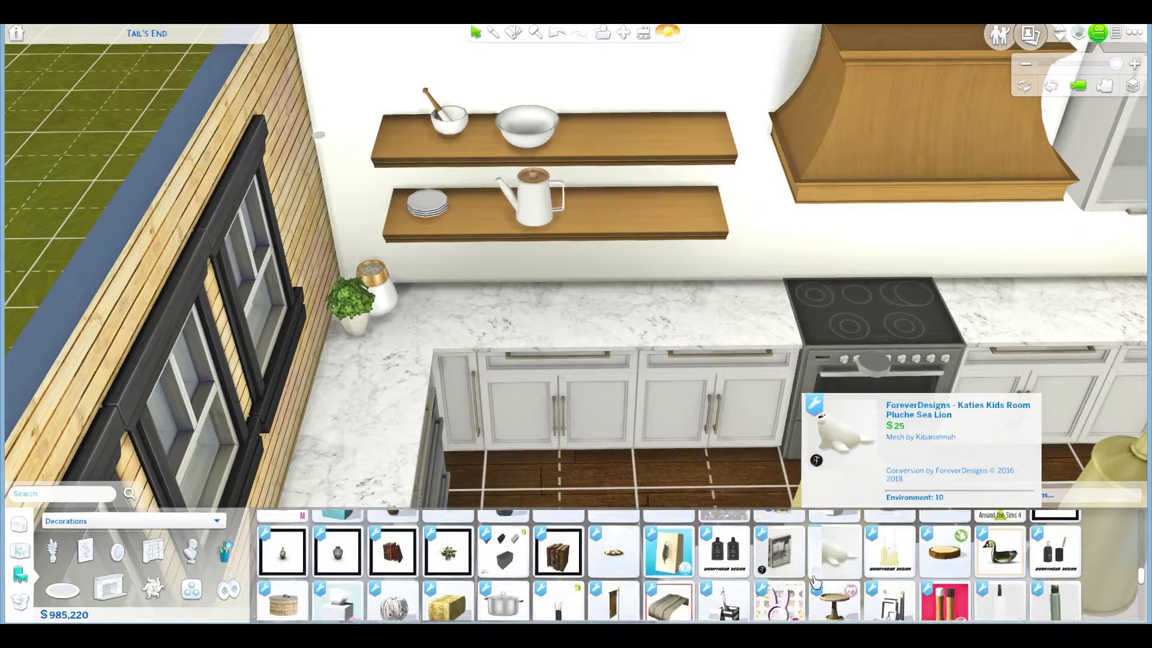
Step: Line up glass jar canisters side by side on the upper shelf
{"action": "left_click", "coordinate": [834, 537]}
{"action": "left_click", "coordinate": [627, 124]}
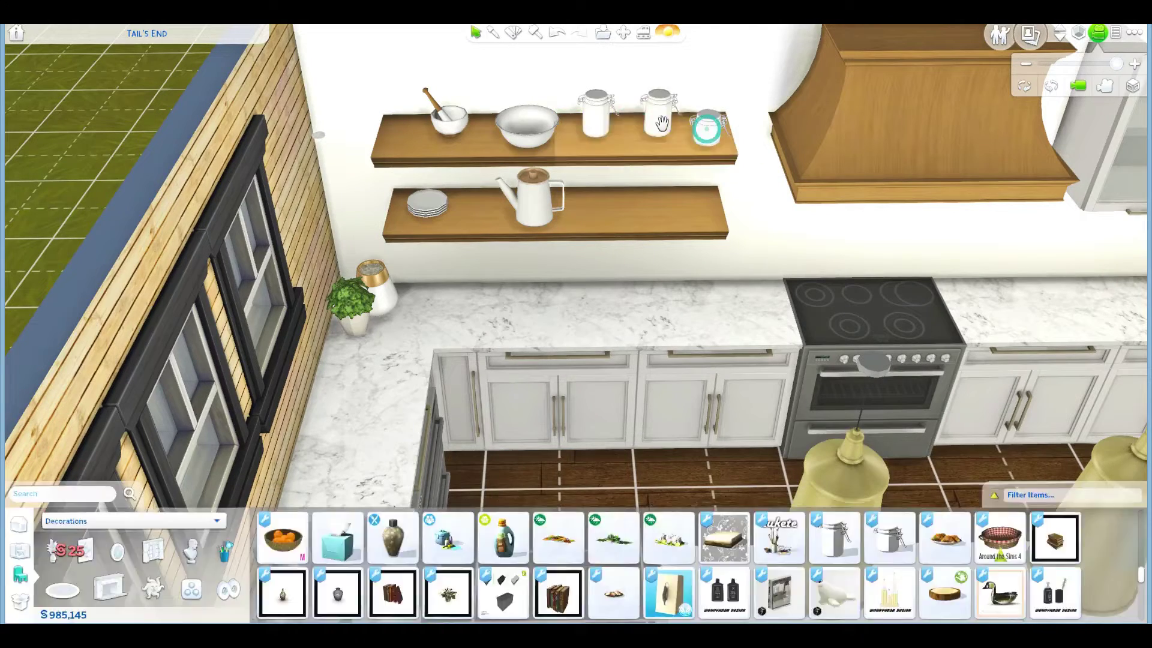
{"action": "left_click", "coordinate": [661, 124]}
{"action": "left_click", "coordinate": [643, 117]}
{"action": "left_click", "coordinate": [708, 117]}
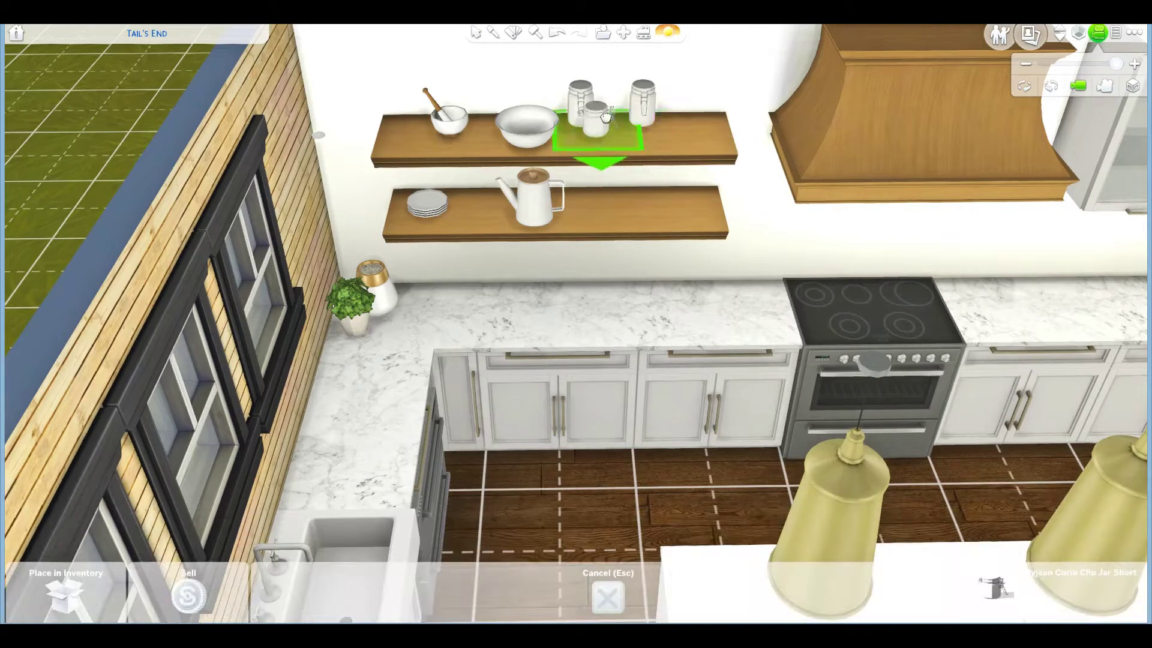
{"action": "scroll", "coordinate": [774, 558], "scroll_direction": "up", "scroll_amount": 1}
Step: Place a stack of bowls and move the coffeepot toward the upper shelf
{"action": "left_click", "coordinate": [779, 563]}
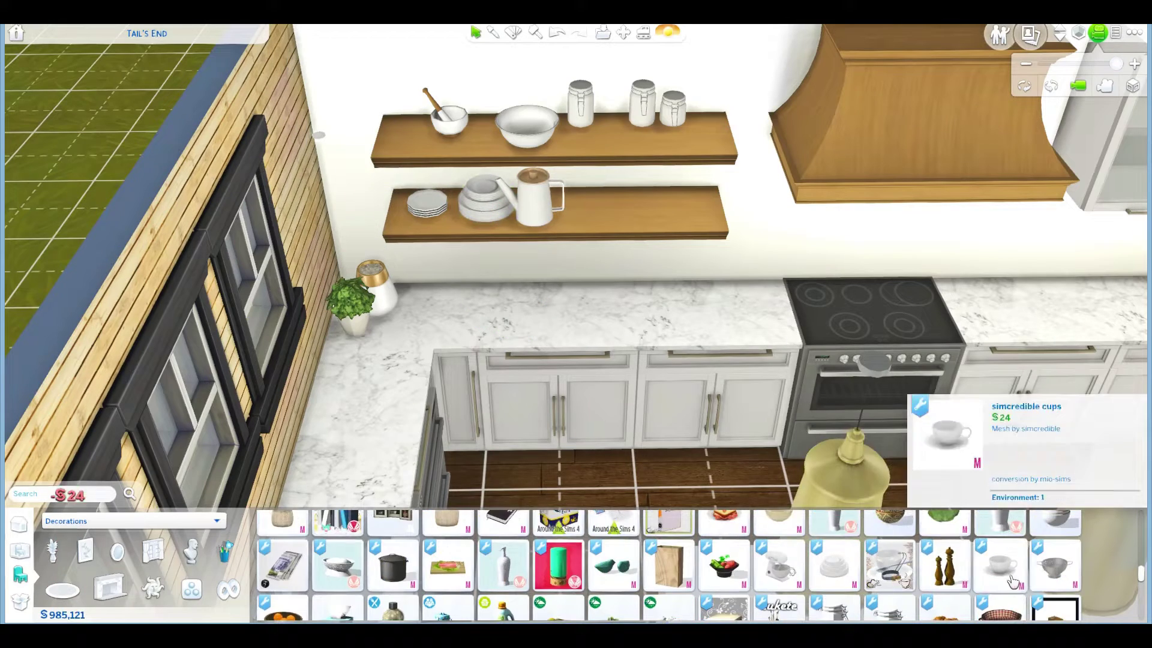
{"action": "left_click", "coordinate": [1040, 599]}
{"action": "left_click", "coordinate": [594, 189]}
{"action": "left_click", "coordinate": [536, 198]}
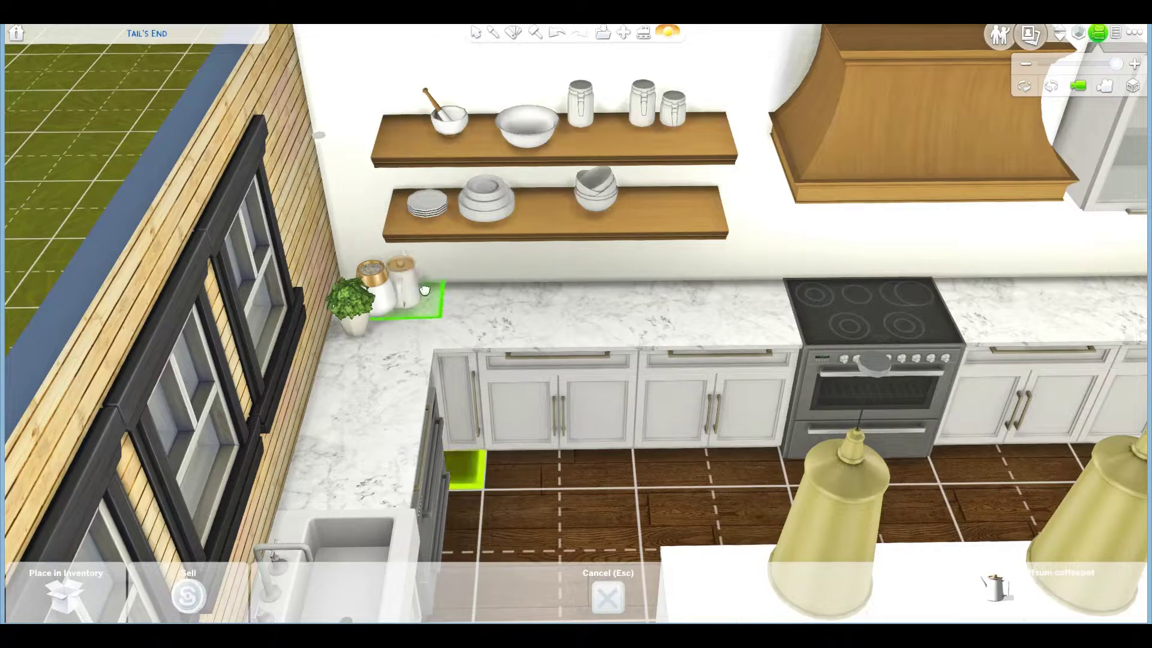
{"action": "left_click", "coordinate": [571, 203]}
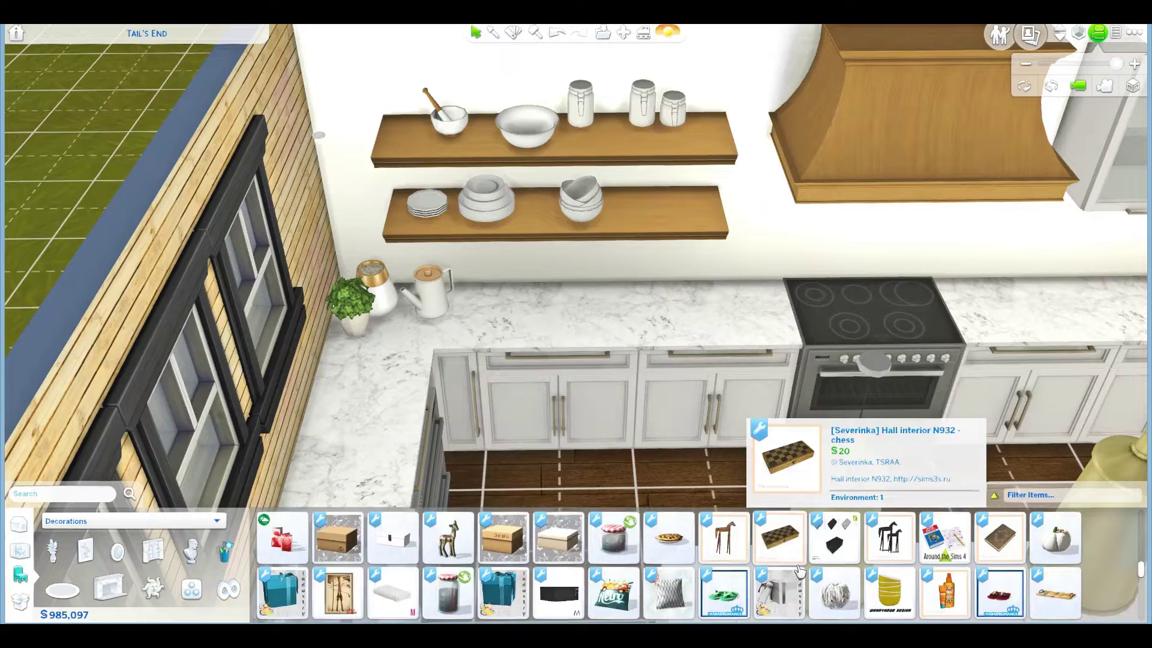
{"action": "left_click", "coordinate": [1001, 551]}
{"action": "key", "text": "Escape"}
{"action": "scroll", "coordinate": [666, 576], "scroll_direction": "down", "scroll_amount": 1}
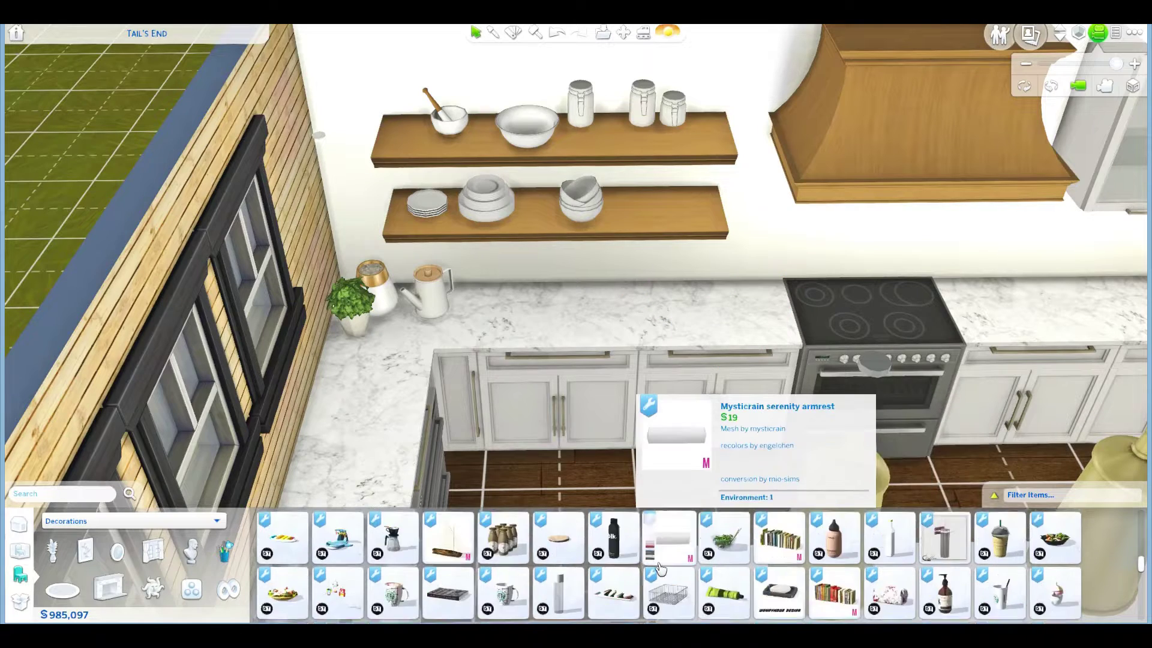
{"action": "scroll", "coordinate": [667, 576], "scroll_direction": "down", "scroll_amount": 3}
{"action": "scroll", "coordinate": [666, 576], "scroll_direction": "down", "scroll_amount": 3}
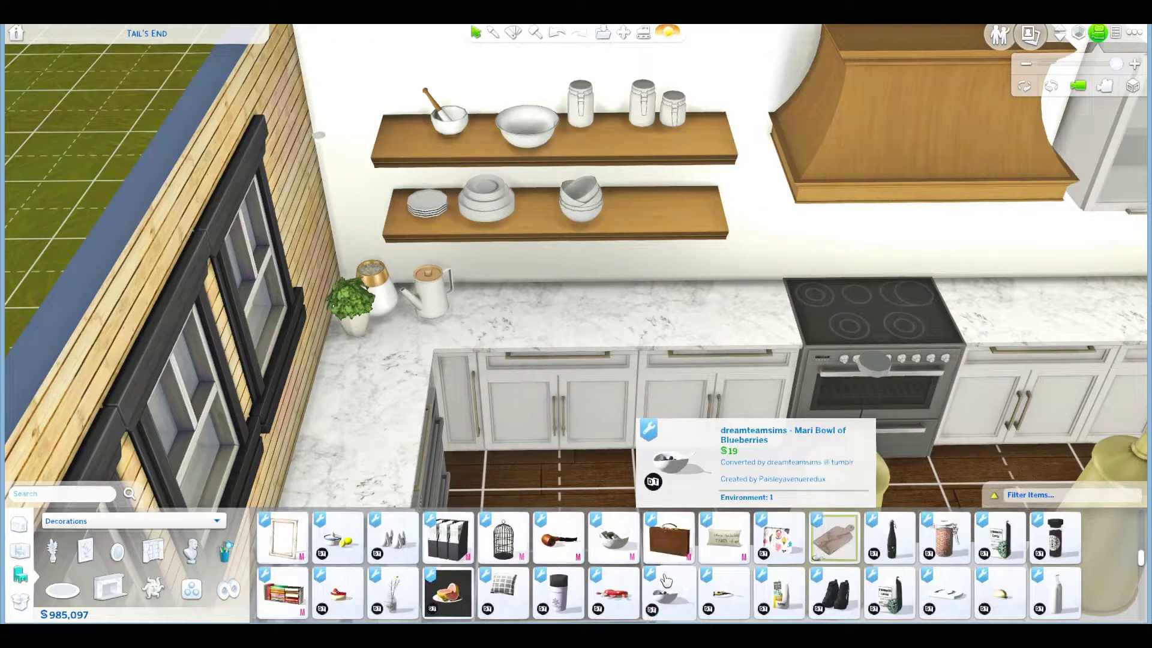
Step: Add white mugs and two lidded canisters to the shelves, plus a tiered artichoke stand
{"action": "left_click", "coordinate": [393, 580]}
{"action": "left_click", "coordinate": [528, 118]}
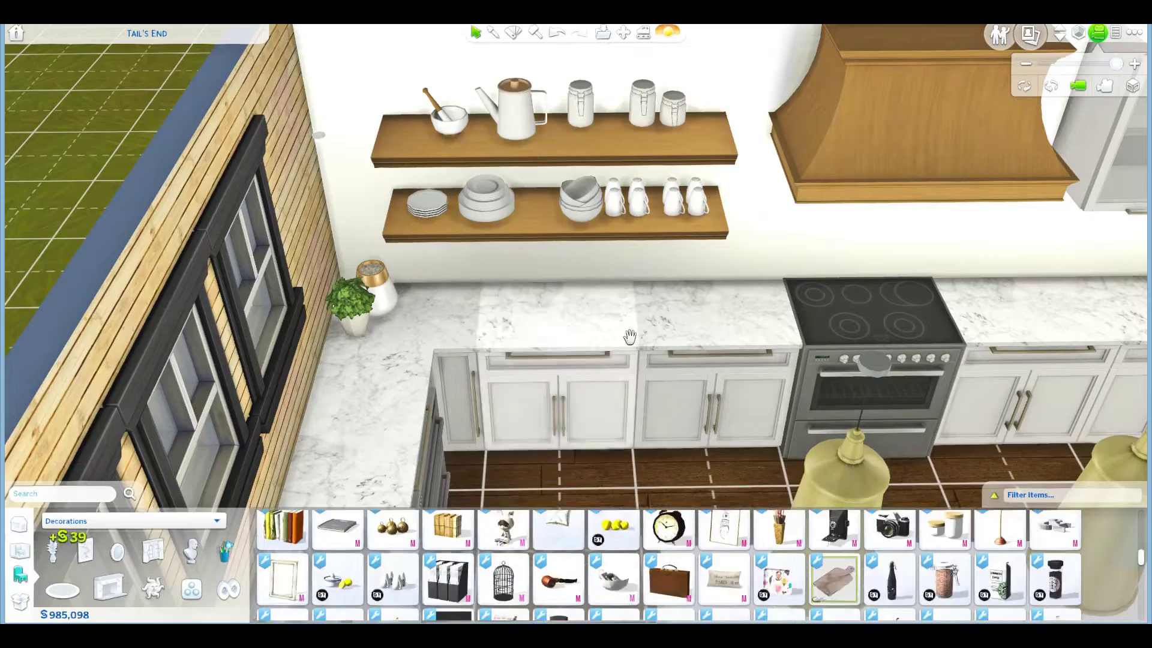
{"action": "left_click", "coordinate": [641, 124]}
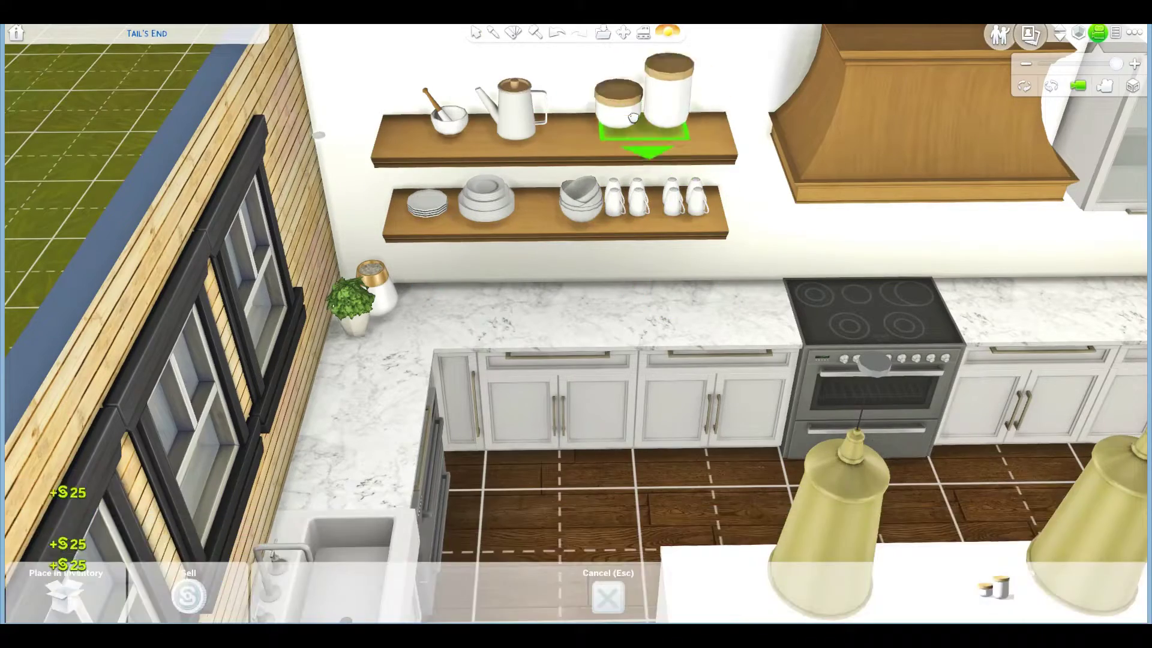
{"action": "left_click", "coordinate": [834, 523]}
{"action": "scroll", "coordinate": [747, 569], "scroll_direction": "down", "scroll_amount": 2}
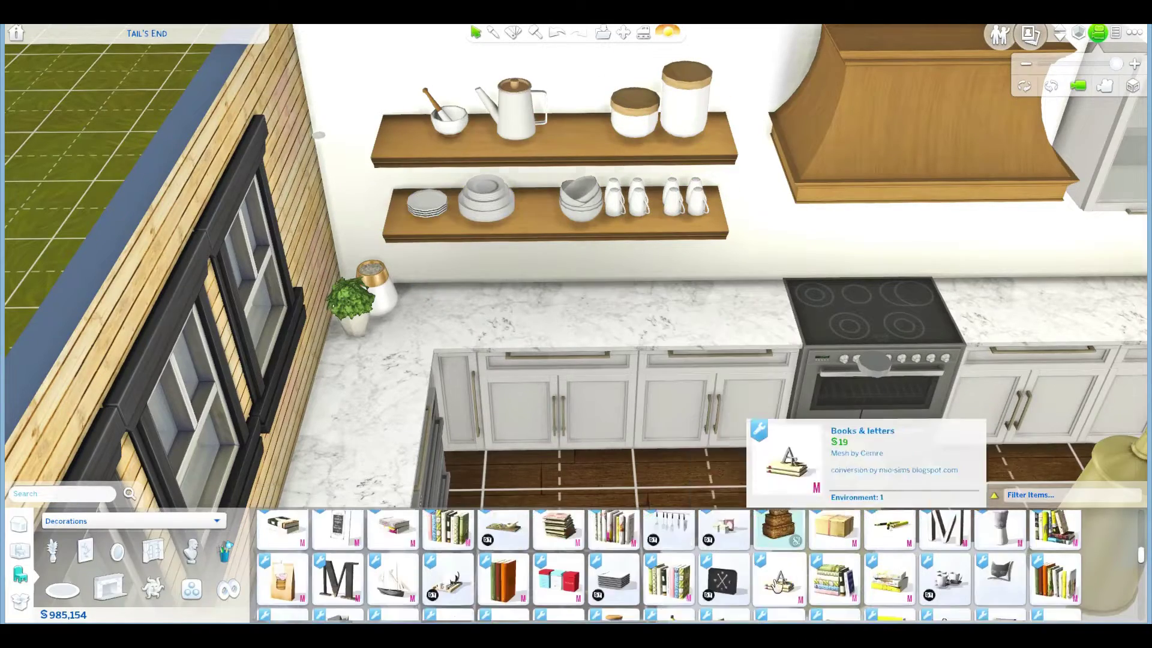
{"action": "scroll", "coordinate": [630, 577], "scroll_direction": "down", "scroll_amount": 2}
{"action": "scroll", "coordinate": [540, 580], "scroll_direction": "down", "scroll_amount": 2}
{"action": "scroll", "coordinate": [459, 583], "scroll_direction": "down", "scroll_amount": 2}
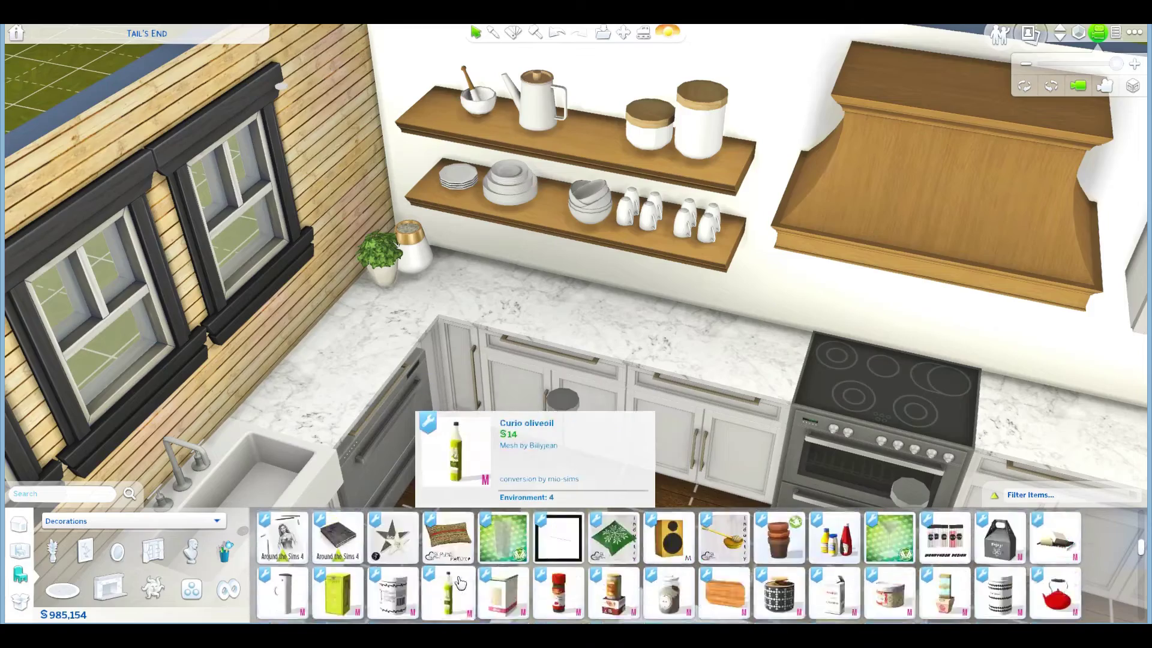
{"action": "scroll", "coordinate": [459, 584], "scroll_direction": "down", "scroll_amount": 2}
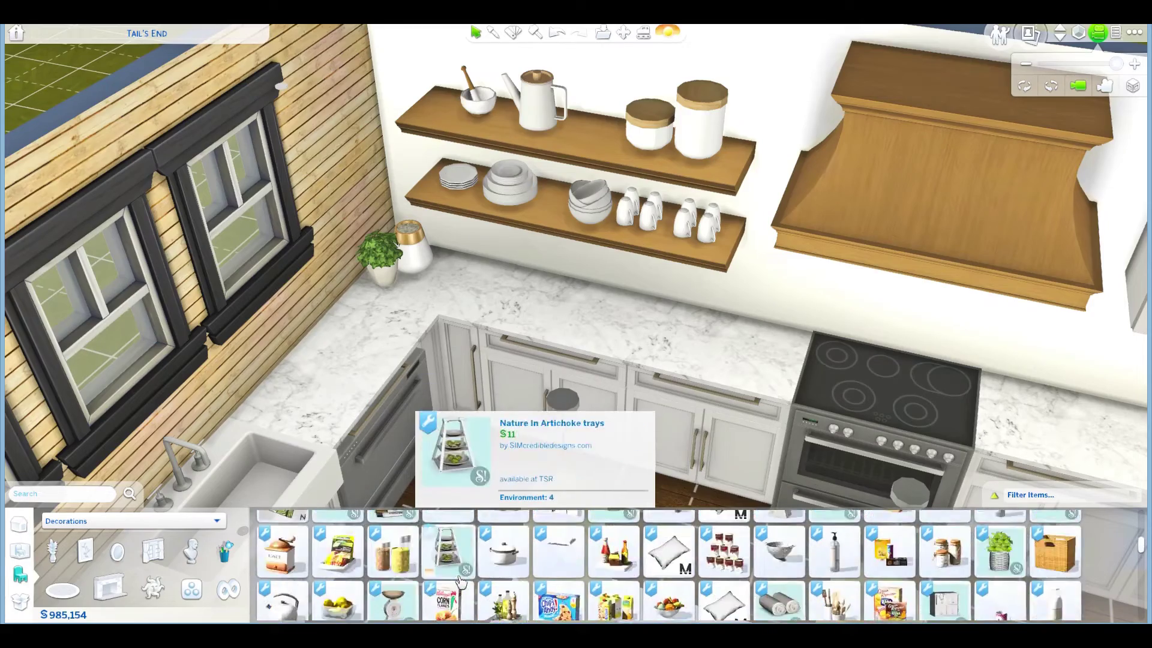
{"action": "scroll", "coordinate": [900, 572], "scroll_direction": "down", "scroll_amount": 2}
{"action": "left_click", "coordinate": [452, 280]}
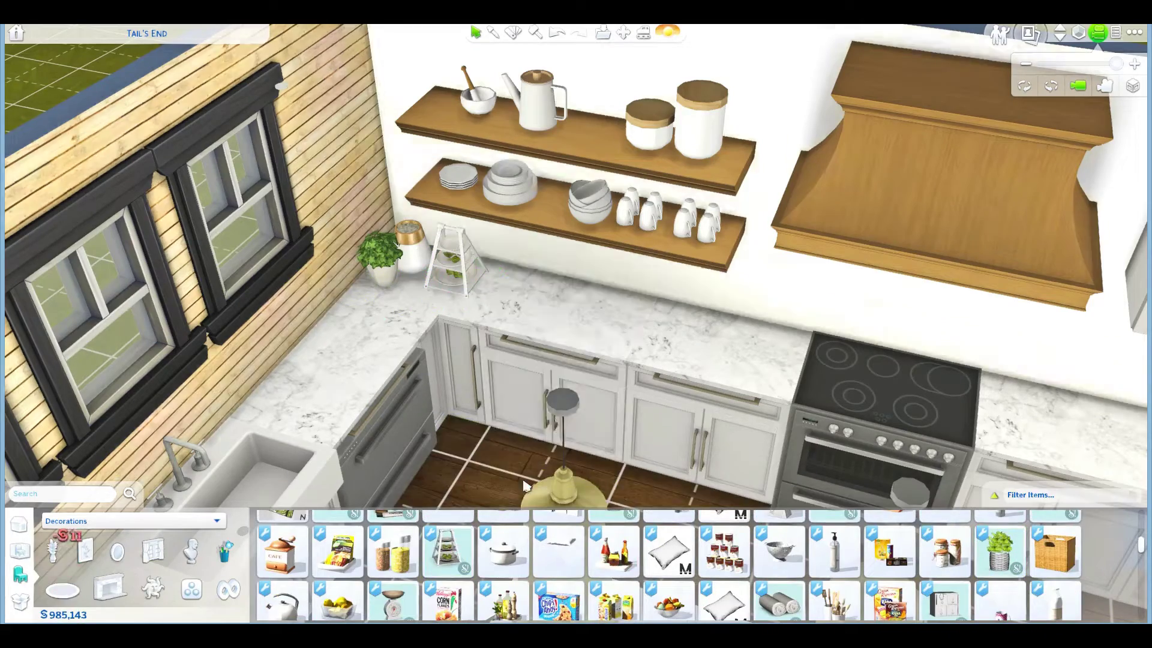
{"action": "scroll", "coordinate": [540, 360], "scroll_direction": "up", "scroll_amount": 2}
{"action": "scroll", "coordinate": [827, 586], "scroll_direction": "up", "scroll_amount": 1}
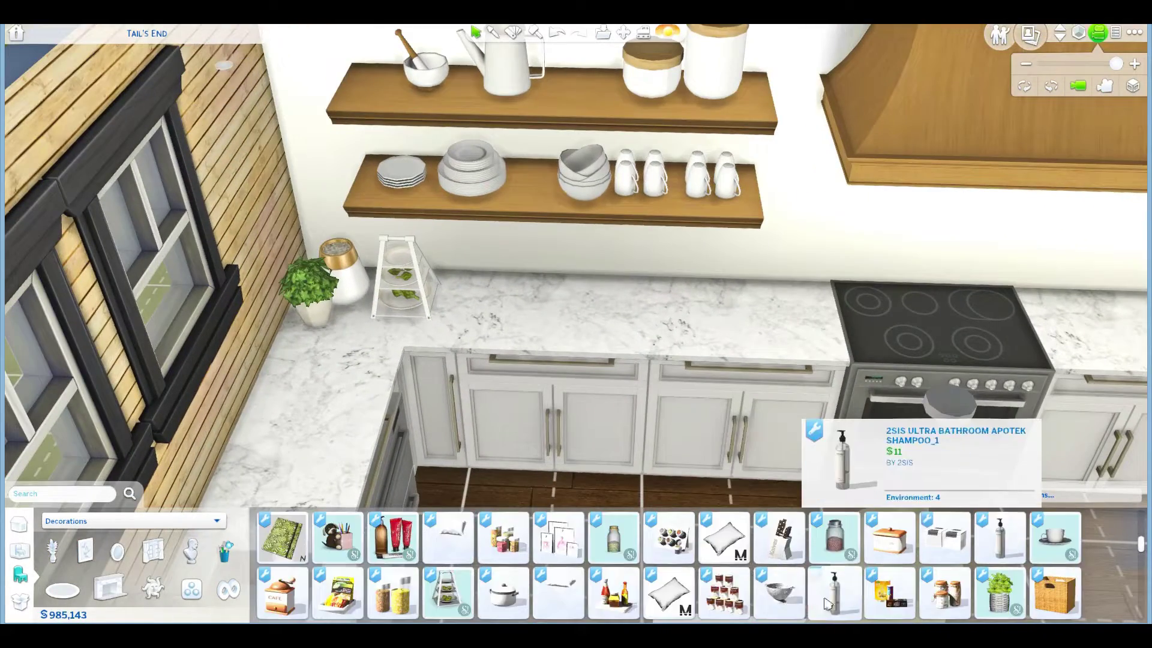
{"action": "scroll", "coordinate": [826, 603], "scroll_direction": "up", "scroll_amount": 2}
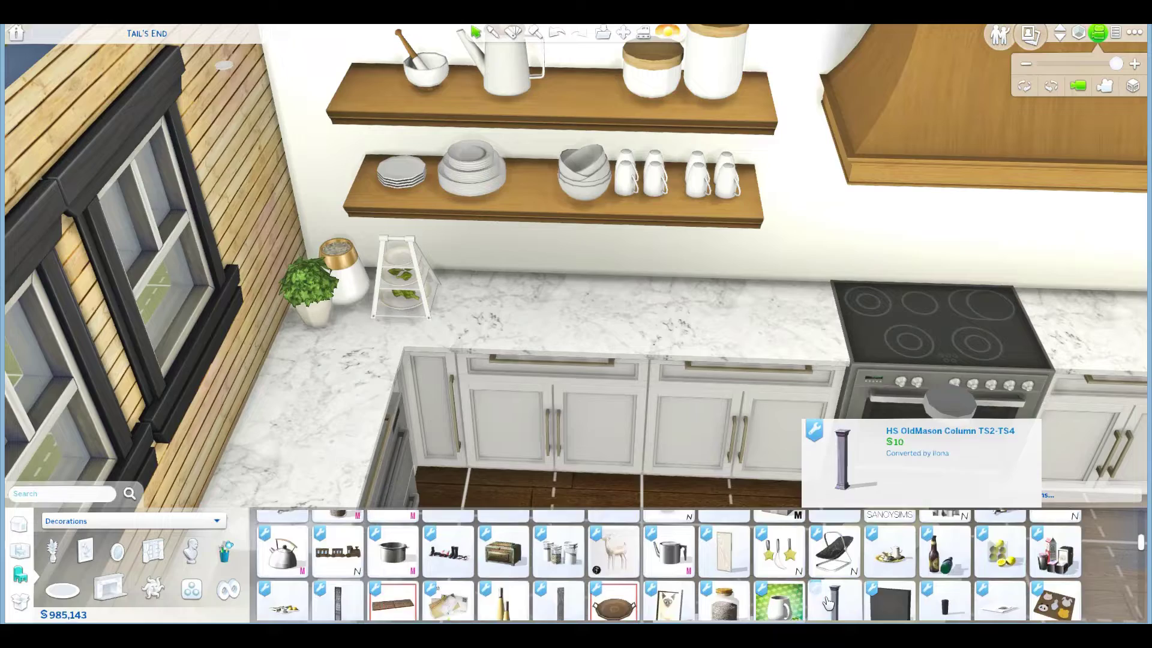
{"action": "scroll", "coordinate": [828, 601], "scroll_direction": "up", "scroll_amount": 2}
{"action": "scroll", "coordinate": [833, 598], "scroll_direction": "up", "scroll_amount": 2}
{"action": "scroll", "coordinate": [839, 594], "scroll_direction": "up", "scroll_amount": 2}
{"action": "scroll", "coordinate": [839, 592], "scroll_direction": "down", "scroll_amount": 2}
Step: Set a small canister set under the shelves and a pink flower vase on the island
{"action": "left_click", "coordinate": [945, 538]}
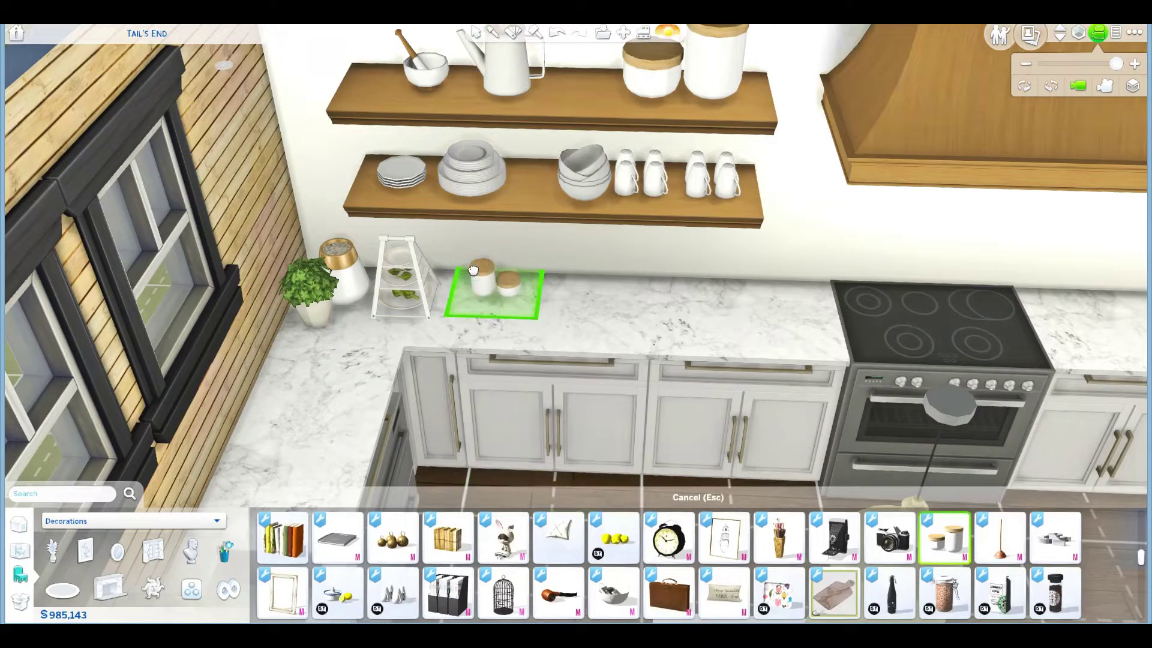
{"action": "left_click", "coordinate": [473, 270]}
{"action": "key", "text": "s"}
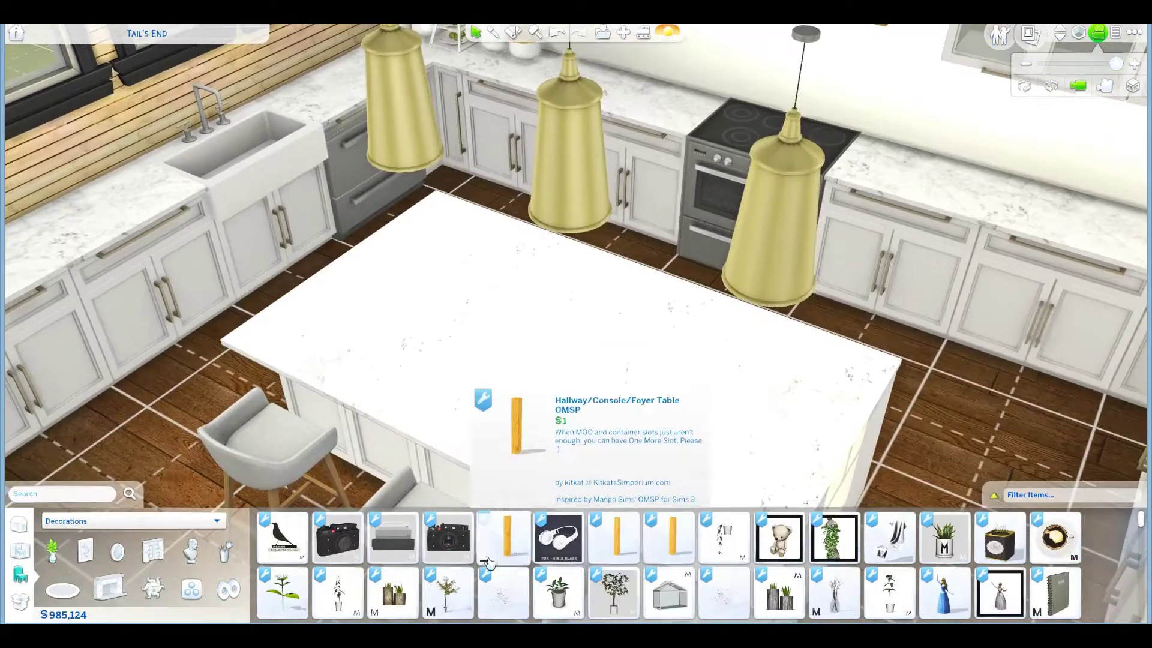
{"action": "scroll", "coordinate": [729, 562], "scroll_direction": "down", "scroll_amount": 3}
{"action": "scroll", "coordinate": [730, 562], "scroll_direction": "down", "scroll_amount": 2}
{"action": "scroll", "coordinate": [729, 562], "scroll_direction": "down", "scroll_amount": 2}
{"action": "scroll", "coordinate": [729, 563], "scroll_direction": "down", "scroll_amount": 2}
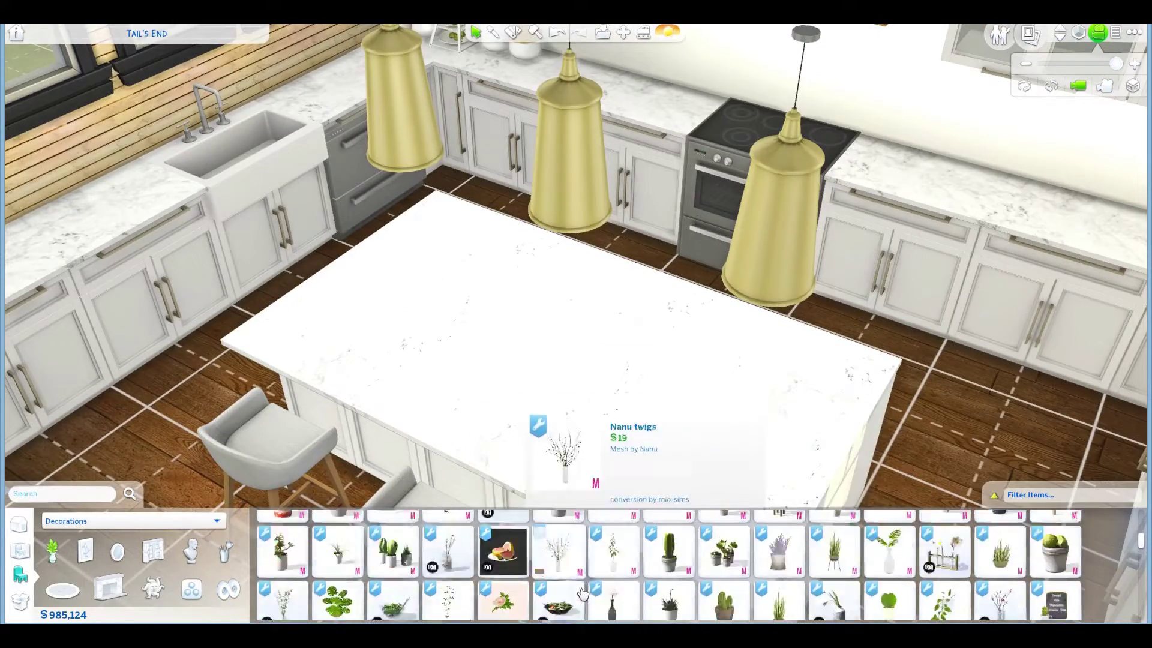
{"action": "scroll", "coordinate": [711, 558], "scroll_direction": "down", "scroll_amount": 1}
{"action": "left_click", "coordinate": [599, 357]}
{"action": "scroll", "coordinate": [627, 359], "scroll_direction": "down", "scroll_amount": 2}
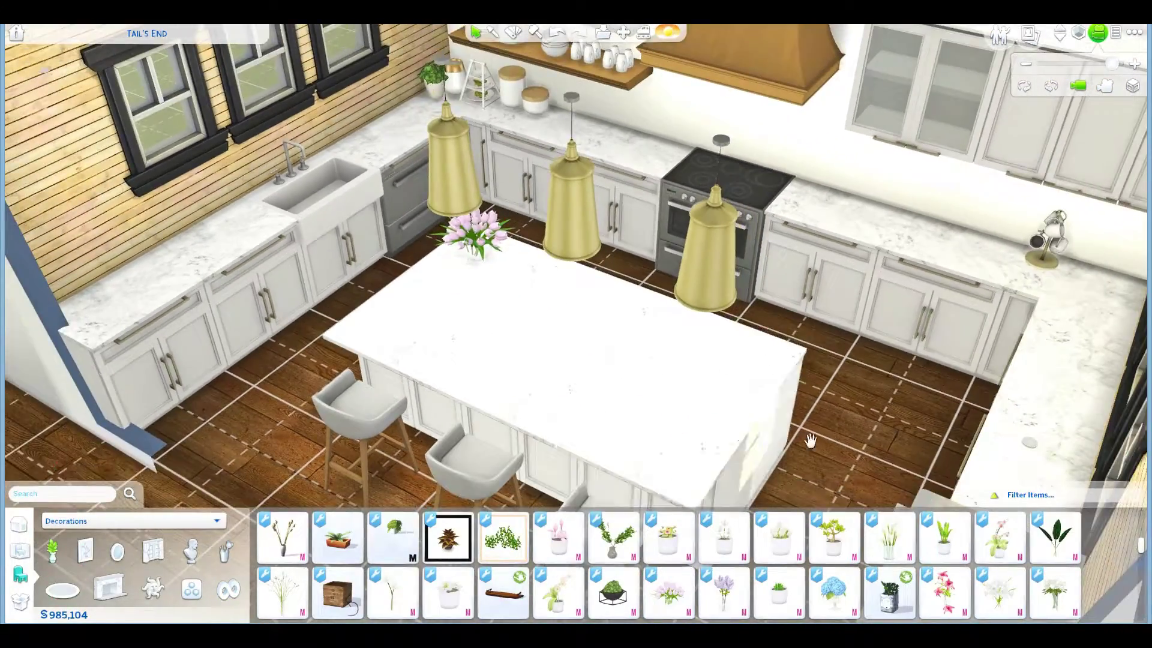
{"action": "scroll", "coordinate": [810, 441], "scroll_direction": "up", "scroll_amount": 2}
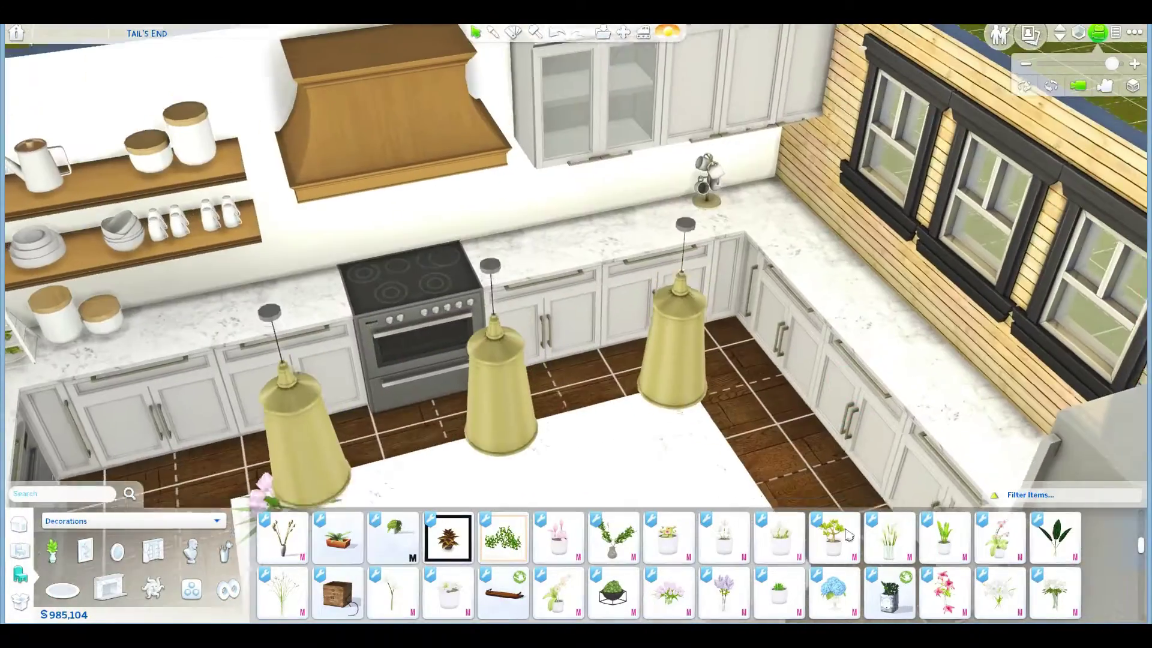
Step: Browse the kitchen's small appliances, trying the Espresso Engine coffee machine
{"action": "left_click", "coordinate": [203, 594]}
{"action": "left_click", "coordinate": [54, 553]}
{"action": "left_click", "coordinate": [135, 553]}
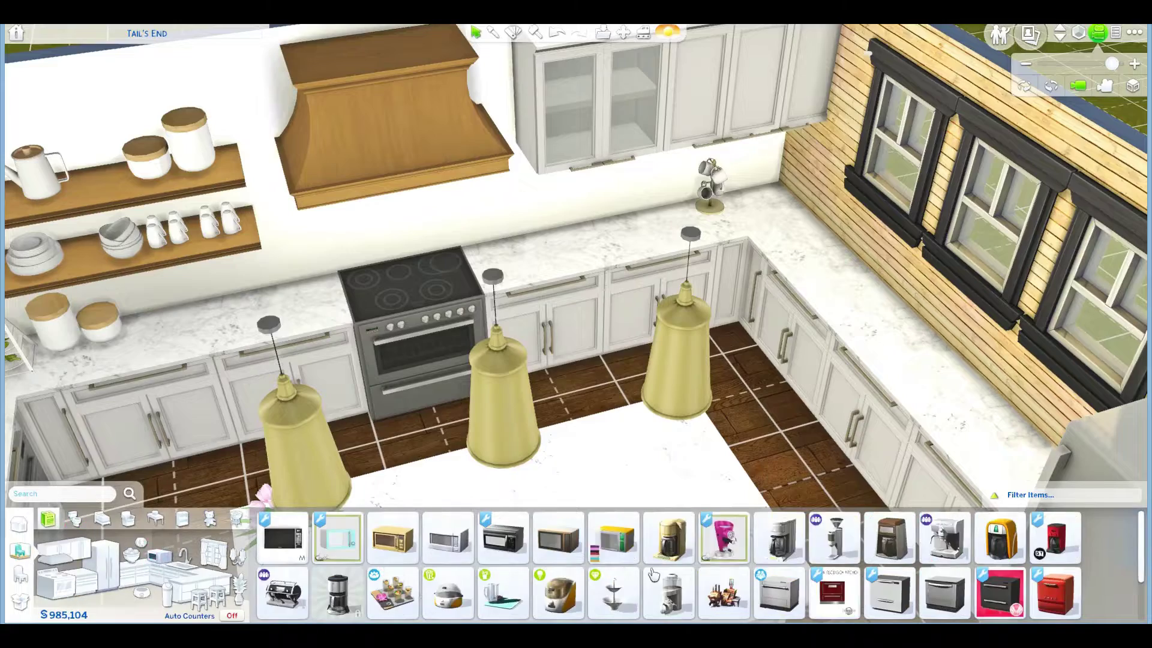
{"action": "left_click", "coordinate": [941, 534]}
{"action": "scroll", "coordinate": [668, 558], "scroll_direction": "down", "scroll_amount": 1}
Step: Place a black microwave on the right corner counter
{"action": "left_click", "coordinate": [668, 539]}
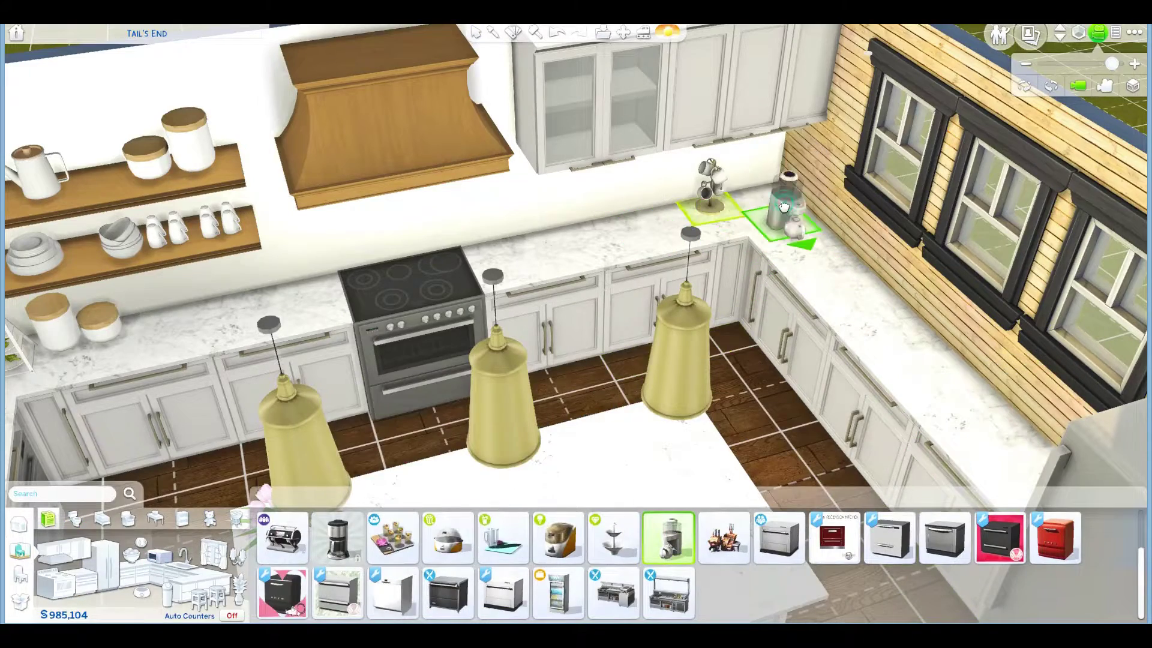
{"action": "key", "text": "e"}
{"action": "key", "text": "e"}
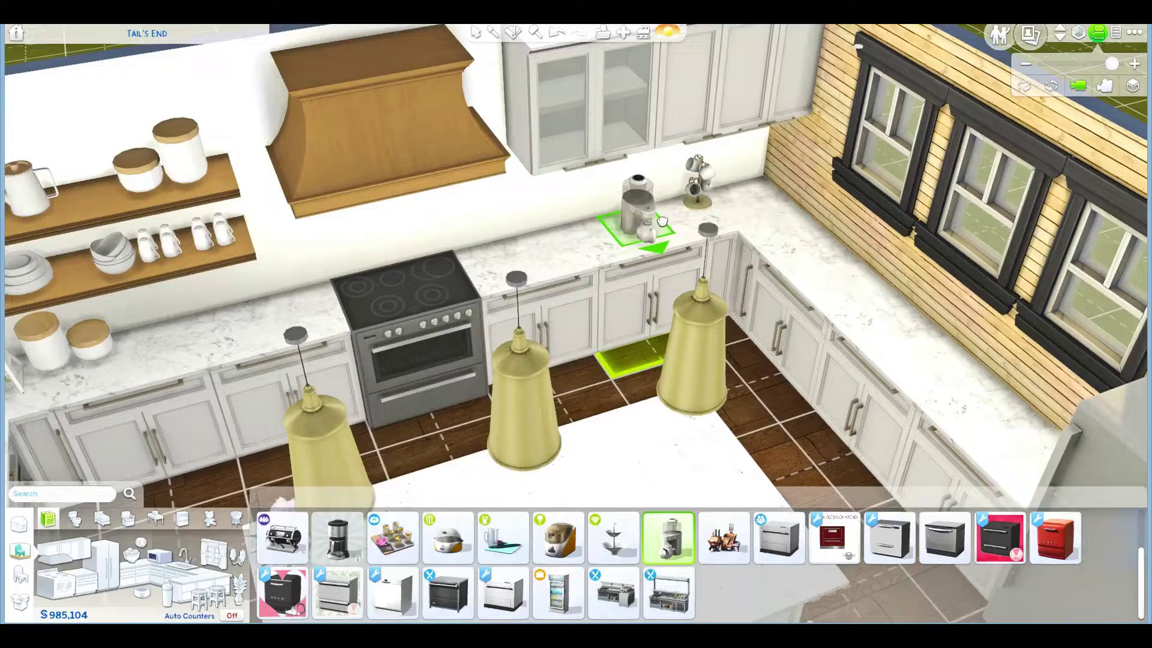
{"action": "scroll", "coordinate": [540, 558], "scroll_direction": "up", "scroll_amount": 1}
{"action": "left_click", "coordinate": [282, 538]}
{"action": "left_click", "coordinate": [747, 193]}
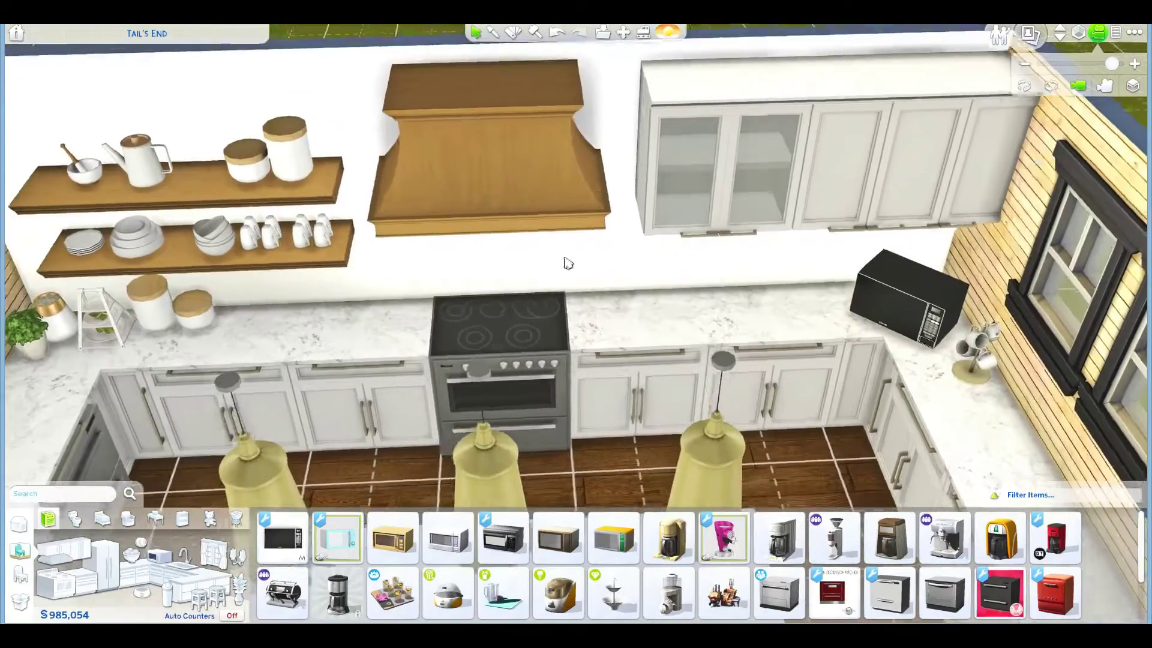
{"action": "left_click", "coordinate": [20, 524]}
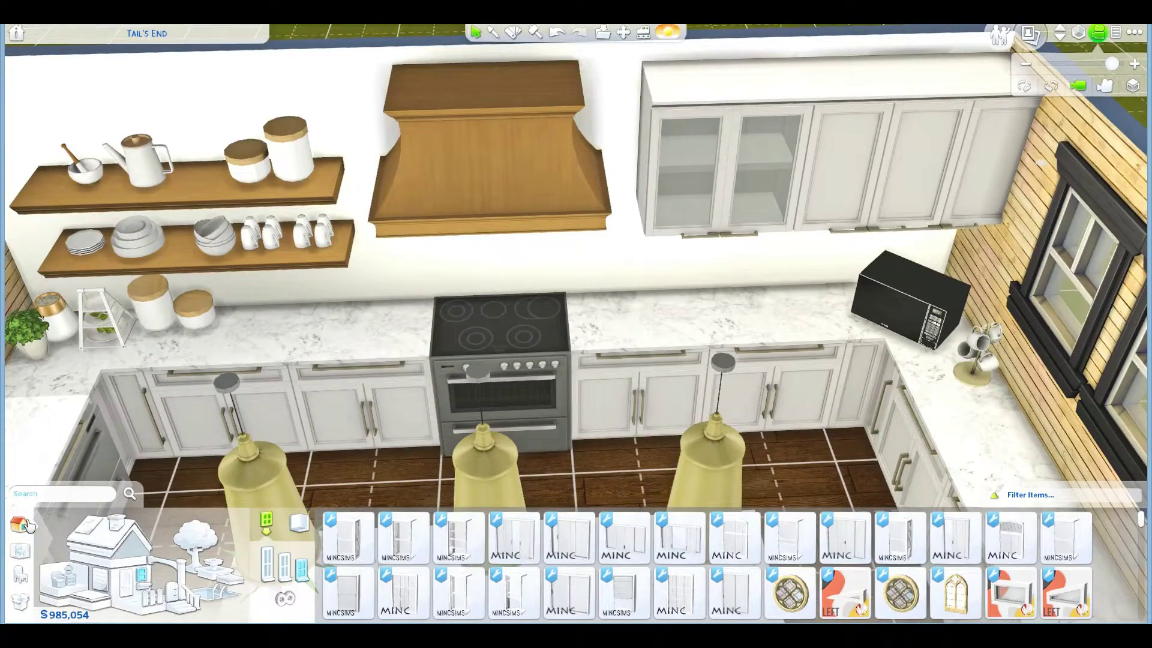
{"action": "scroll", "coordinate": [15, 439], "scroll_direction": "down", "scroll_amount": 3}
{"action": "key", "text": "s"}
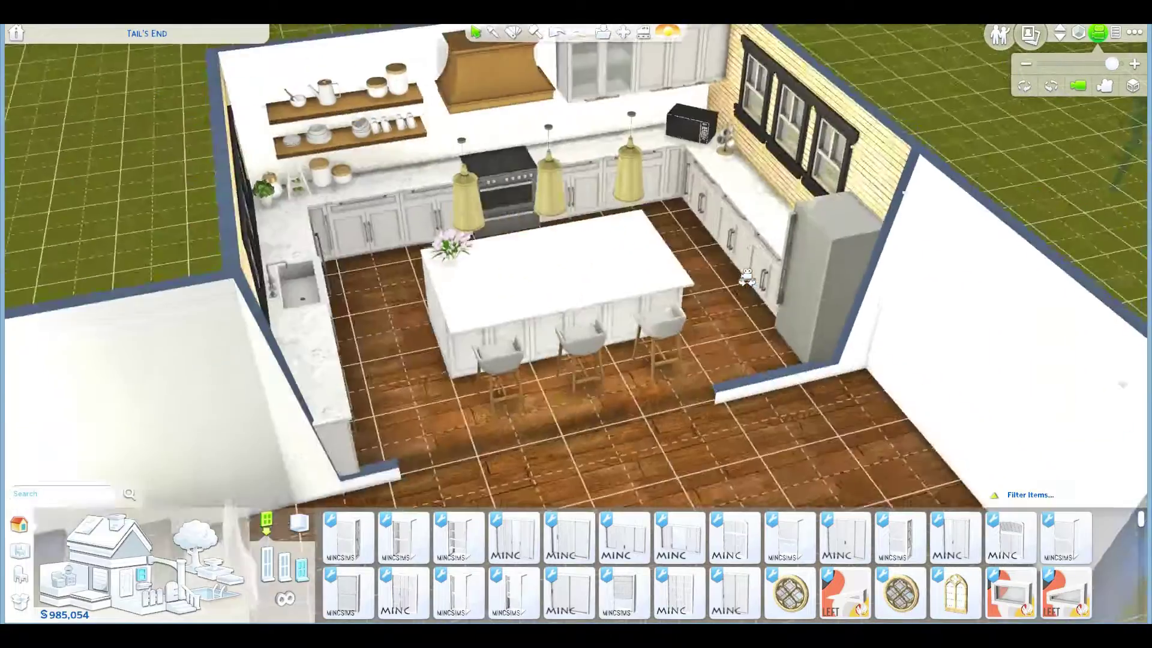
{"action": "scroll", "coordinate": [871, 338], "scroll_direction": "up", "scroll_amount": 3}
Step: Hang white roller blinds on the left, middle and right windows above the sink
{"action": "left_click", "coordinate": [463, 397]}
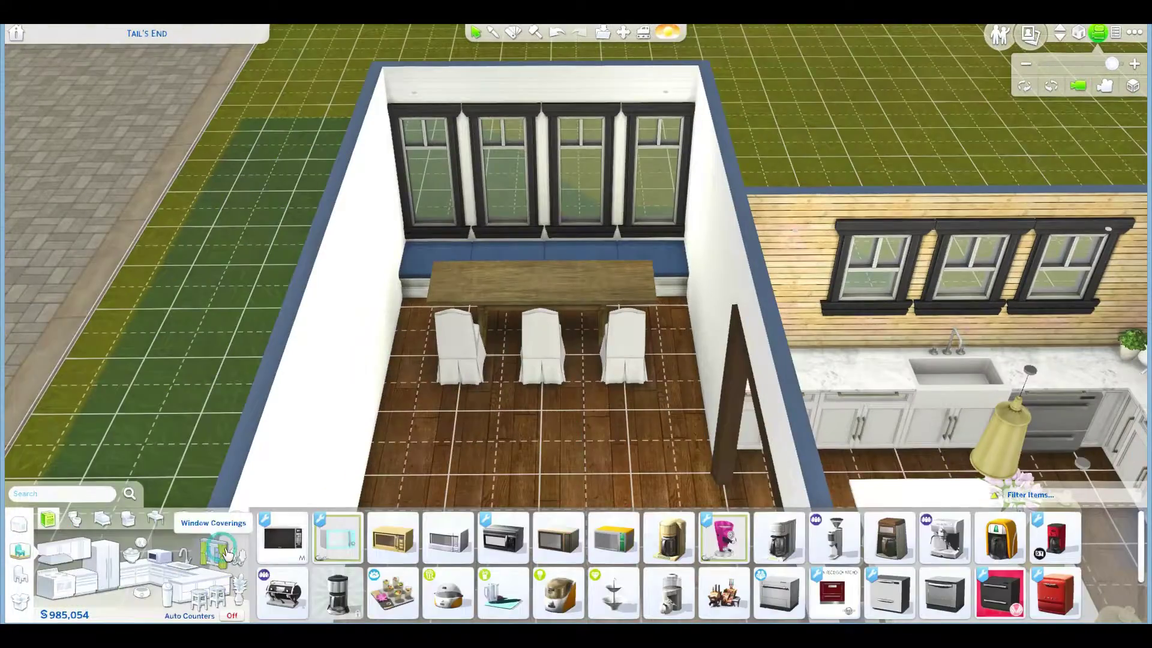
{"action": "scroll", "coordinate": [467, 447], "scroll_direction": "up", "scroll_amount": 2}
{"action": "scroll", "coordinate": [465, 448], "scroll_direction": "down", "scroll_amount": 2}
{"action": "left_click", "coordinate": [558, 537]}
{"action": "key", "text": "d"}
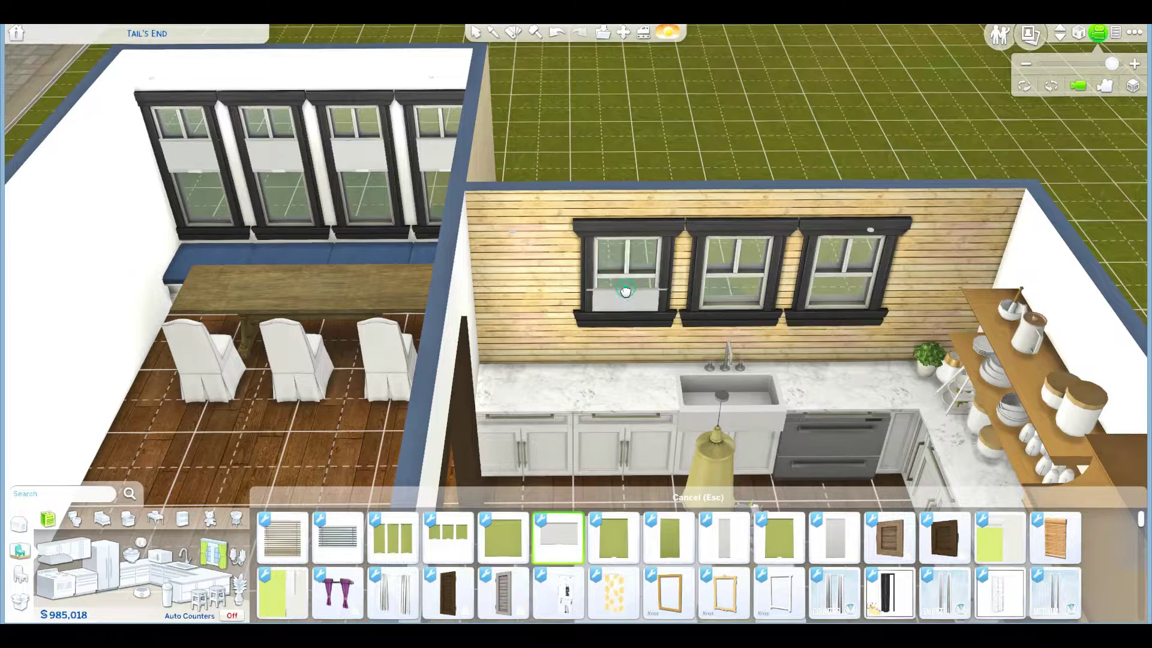
{"action": "left_click", "coordinate": [626, 290]}
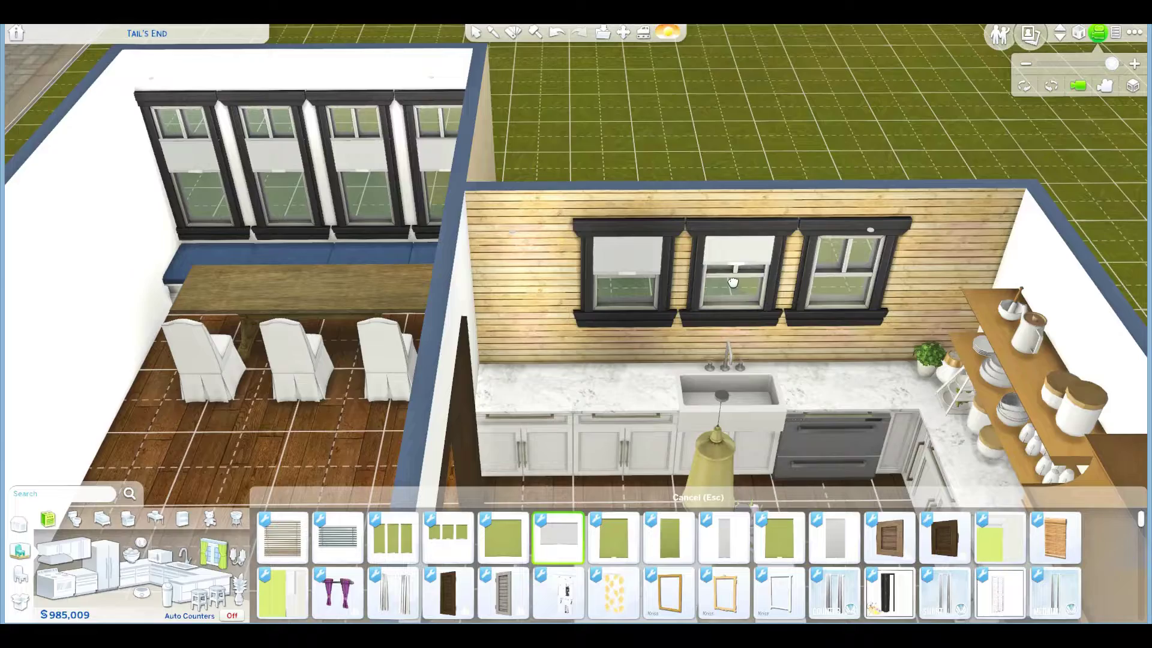
{"action": "left_click", "coordinate": [733, 281]}
{"action": "key", "text": "d"}
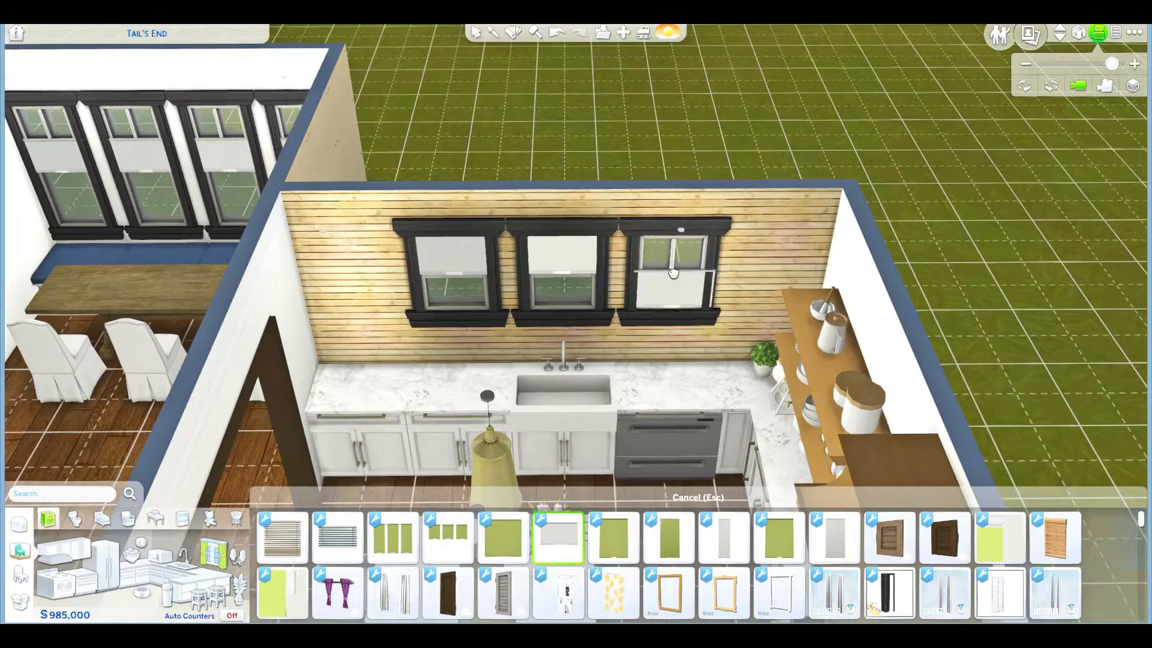
{"action": "scroll", "coordinate": [664, 282], "scroll_direction": "down", "scroll_amount": 1}
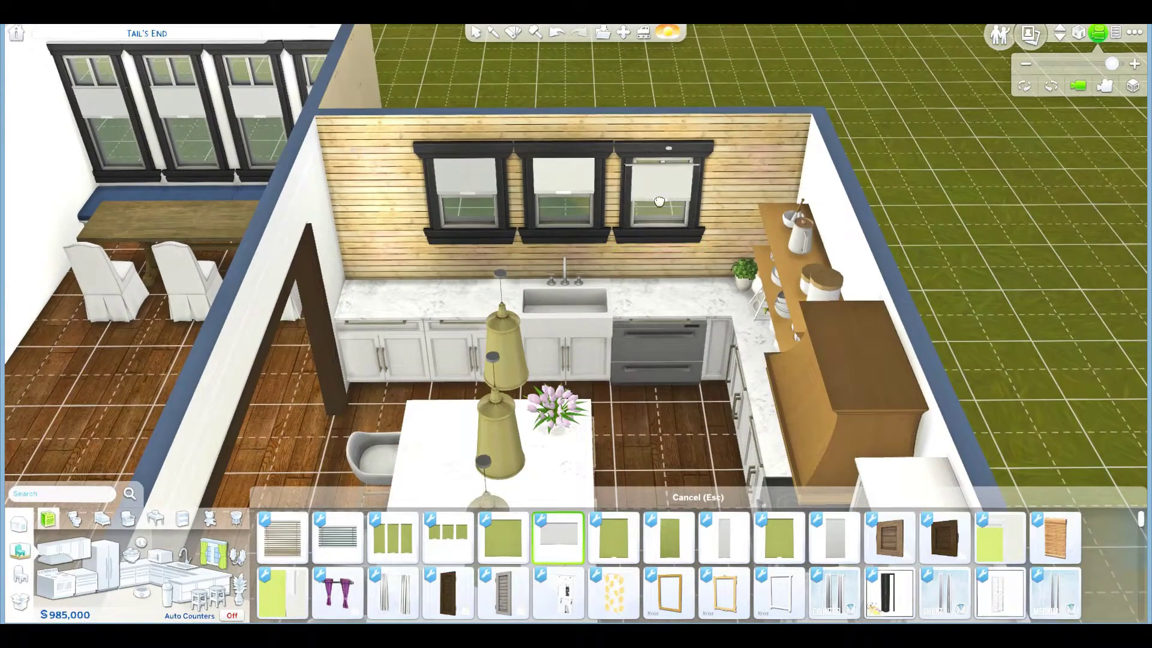
{"action": "key", "text": "Escape"}
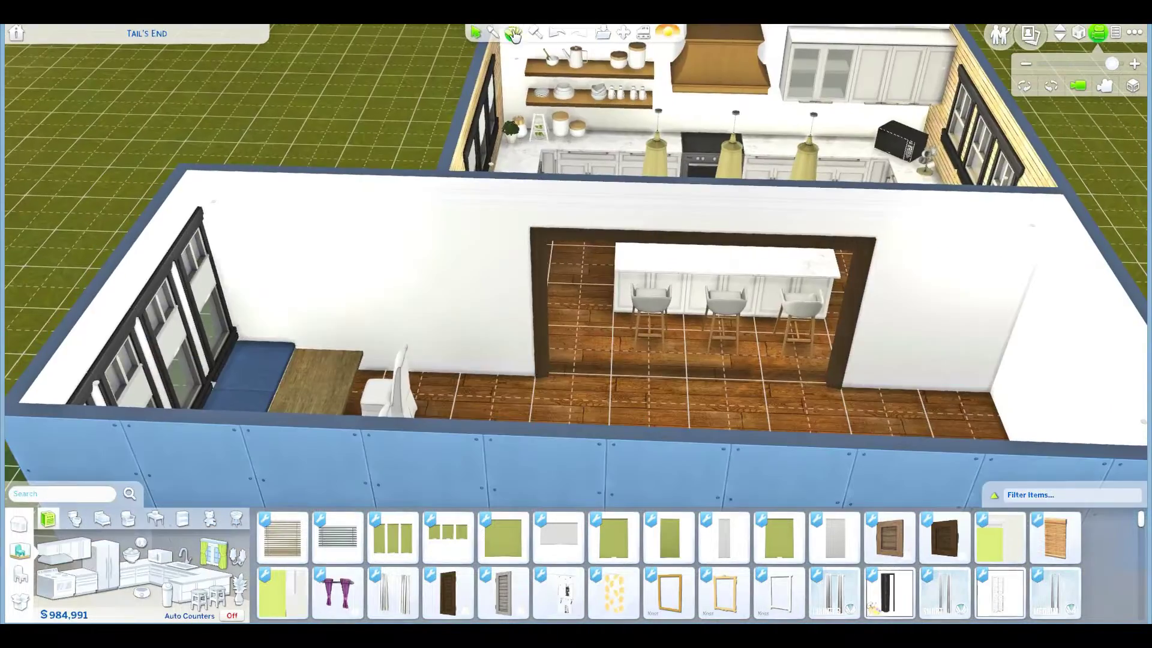
Step: Place a reed diffuser centerpiece on the dining table
{"action": "mouse_move", "coordinate": [834, 280]}
{"action": "left_mouse_down"}
{"action": "mouse_move", "coordinate": [671, 173]}
{"action": "mouse_move", "coordinate": [496, 281]}
{"action": "left_mouse_up"}
{"action": "left_click", "coordinate": [670, 174]}
{"action": "scroll", "coordinate": [495, 280], "scroll_direction": "up", "scroll_amount": 2}
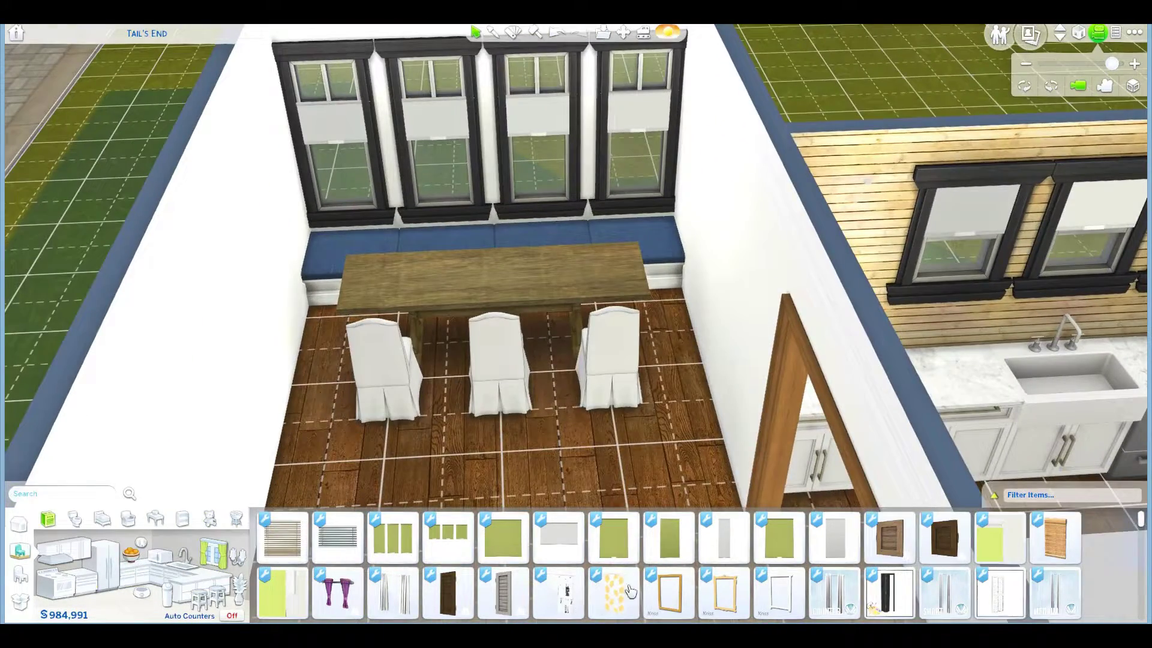
{"action": "scroll", "coordinate": [631, 591], "scroll_direction": "down", "scroll_amount": 3}
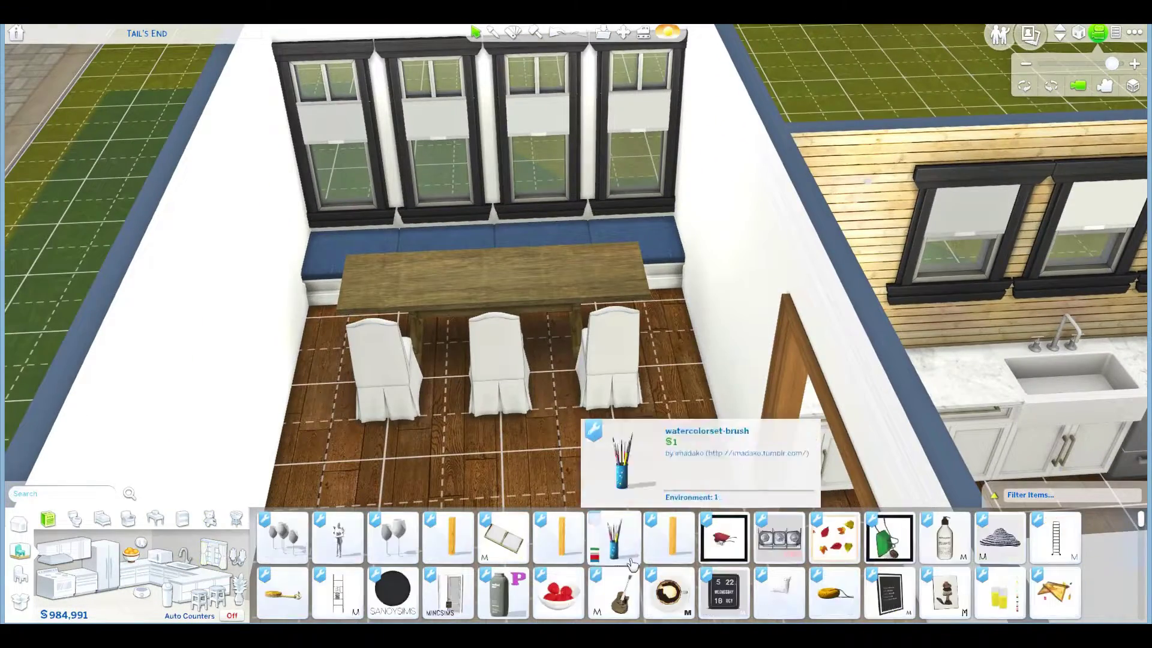
{"action": "scroll", "coordinate": [670, 592], "scroll_direction": "down", "scroll_amount": 3}
{"action": "left_click", "coordinate": [671, 590]}
{"action": "scroll", "coordinate": [514, 270], "scroll_direction": "up", "scroll_amount": 2}
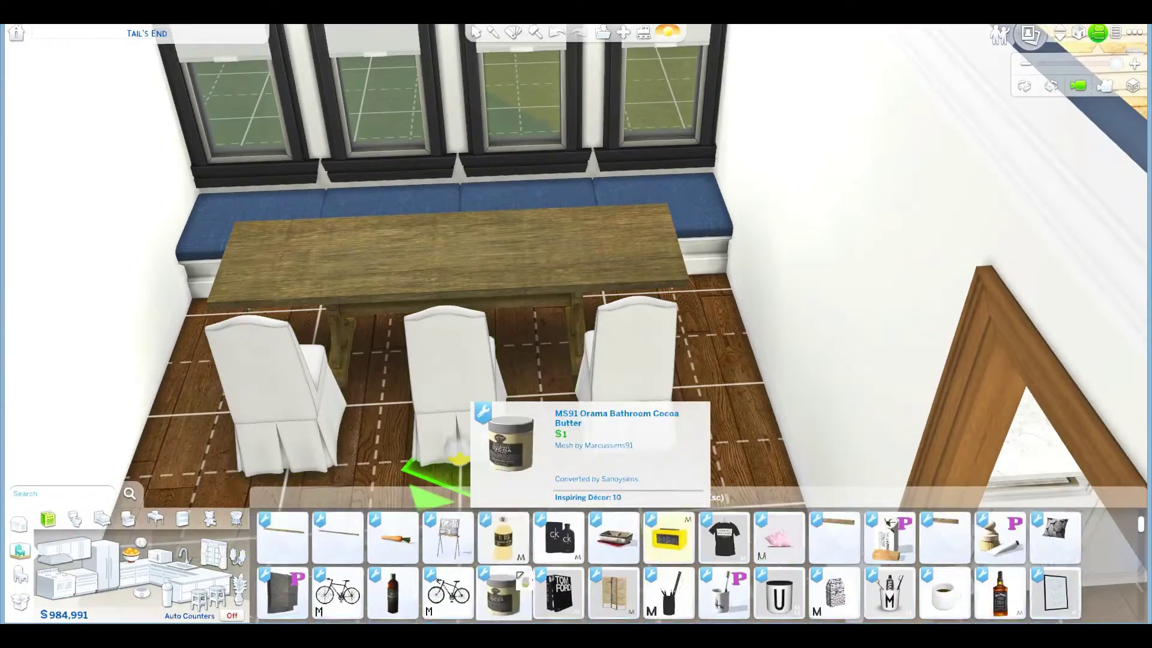
{"action": "scroll", "coordinate": [520, 577], "scroll_direction": "down", "scroll_amount": 3}
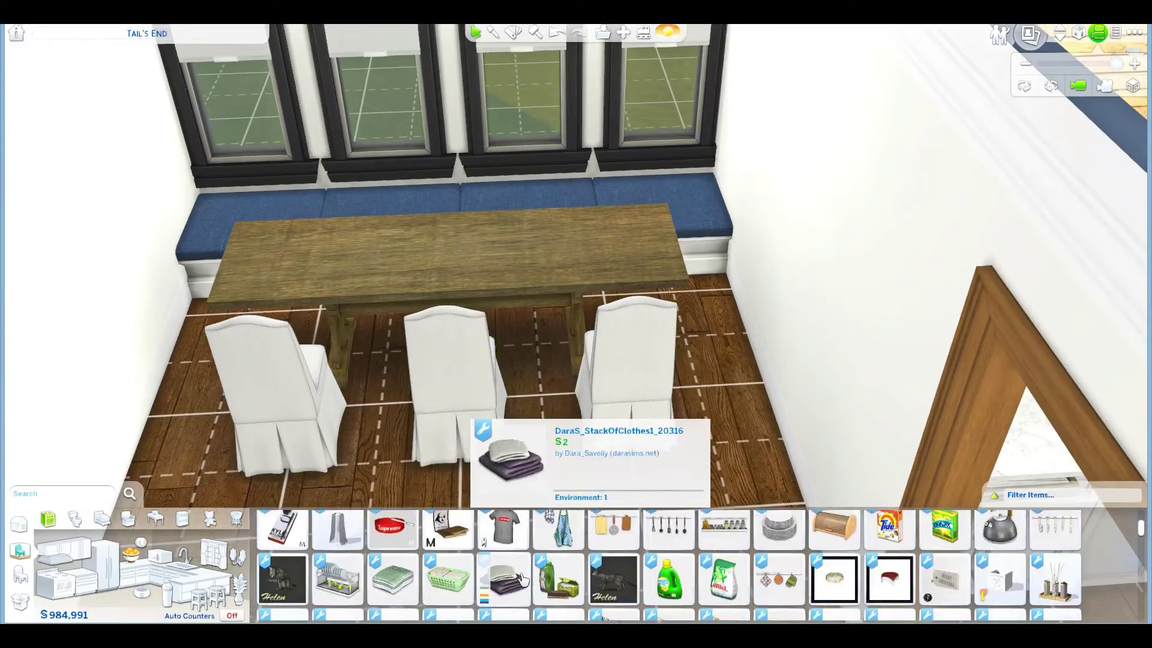
{"action": "scroll", "coordinate": [531, 576], "scroll_direction": "down", "scroll_amount": 3}
{"action": "scroll", "coordinate": [540, 573], "scroll_direction": "down", "scroll_amount": 3}
{"action": "scroll", "coordinate": [550, 570], "scroll_direction": "down", "scroll_amount": 3}
{"action": "scroll", "coordinate": [540, 572], "scroll_direction": "down", "scroll_amount": 3}
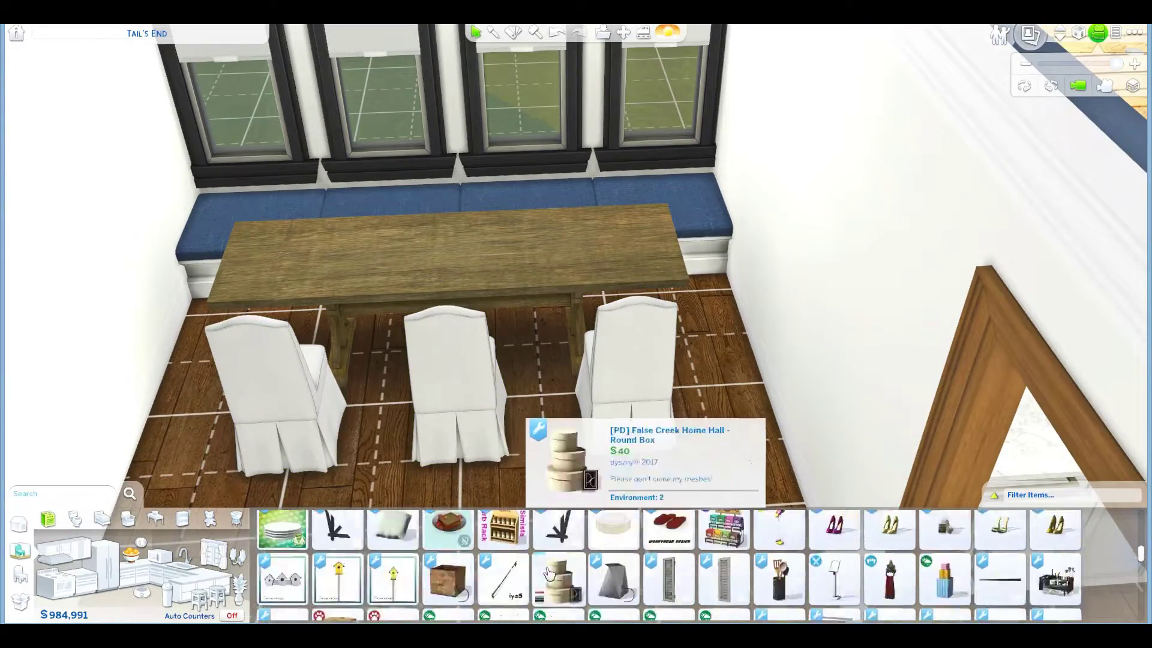
{"action": "scroll", "coordinate": [531, 567], "scroll_direction": "down", "scroll_amount": 3}
{"action": "scroll", "coordinate": [648, 576], "scroll_direction": "down", "scroll_amount": 3}
{"action": "scroll", "coordinate": [679, 581], "scroll_direction": "down", "scroll_amount": 3}
{"action": "scroll", "coordinate": [683, 582], "scroll_direction": "down", "scroll_amount": 3}
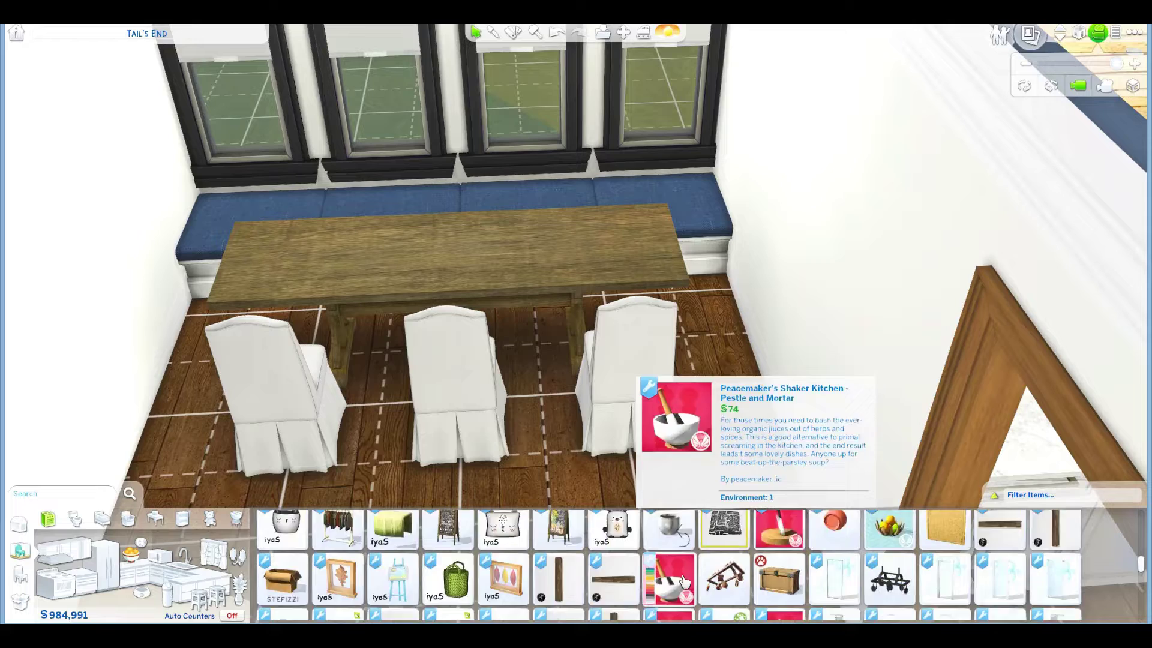
{"action": "scroll", "coordinate": [686, 579], "scroll_direction": "down", "scroll_amount": 3}
{"action": "scroll", "coordinate": [686, 579], "scroll_direction": "down", "scroll_amount": 3}
{"action": "scroll", "coordinate": [686, 576], "scroll_direction": "down", "scroll_amount": 3}
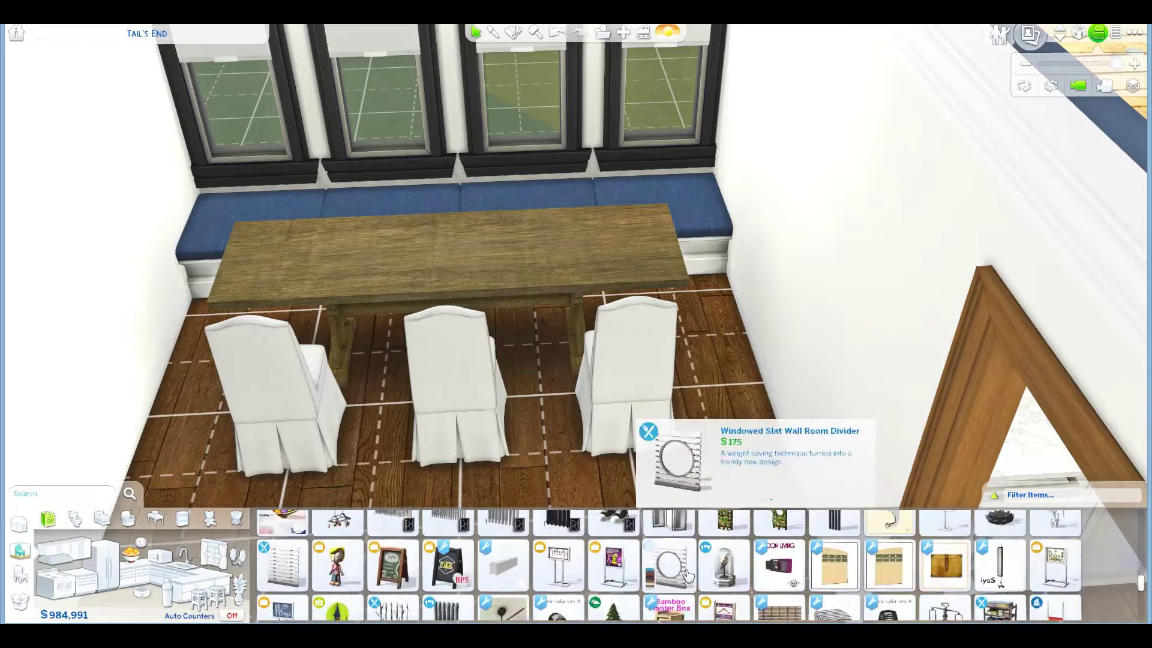
{"action": "scroll", "coordinate": [685, 569], "scroll_direction": "down", "scroll_amount": 3}
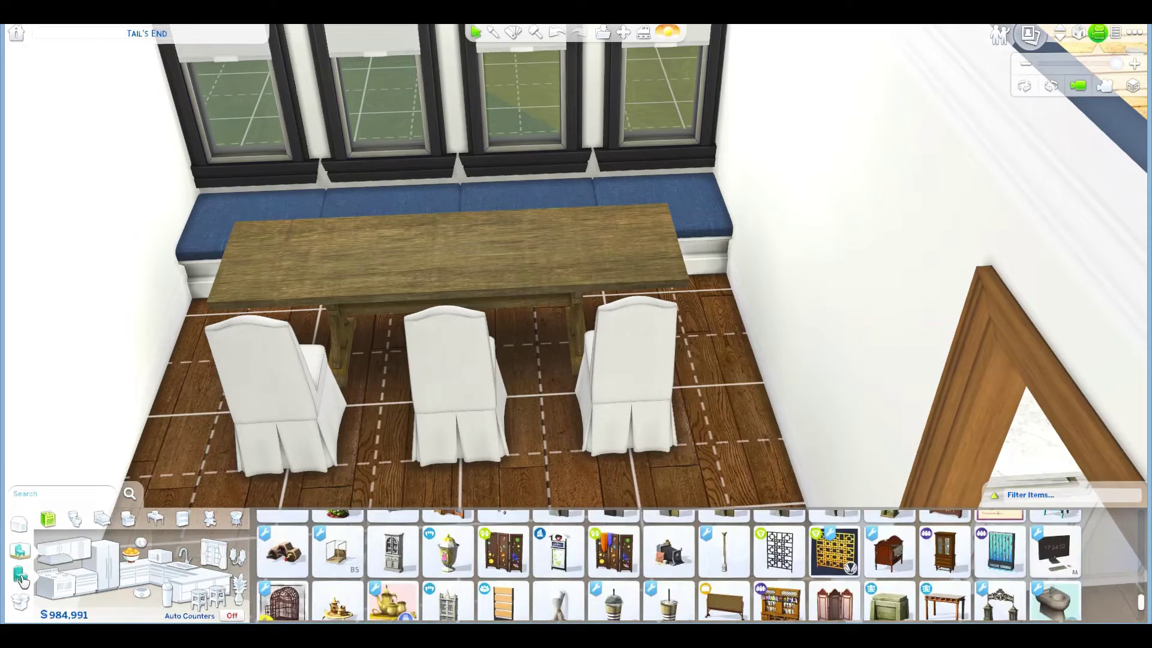
{"action": "left_click", "coordinate": [21, 576]}
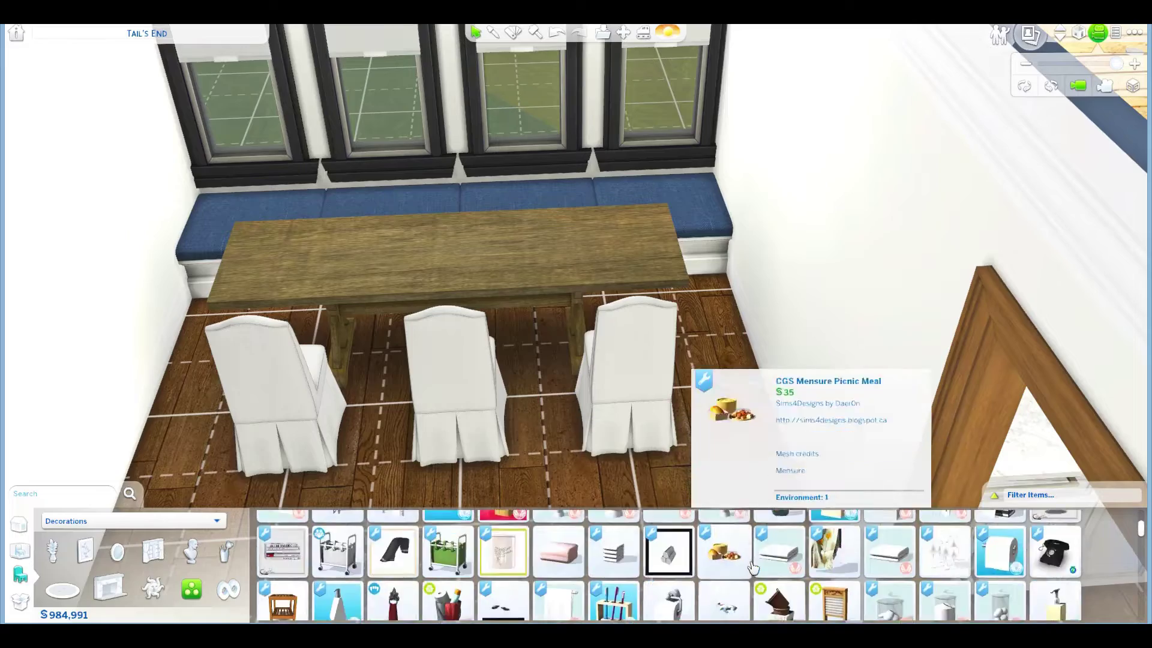
{"action": "left_click", "coordinate": [614, 581]}
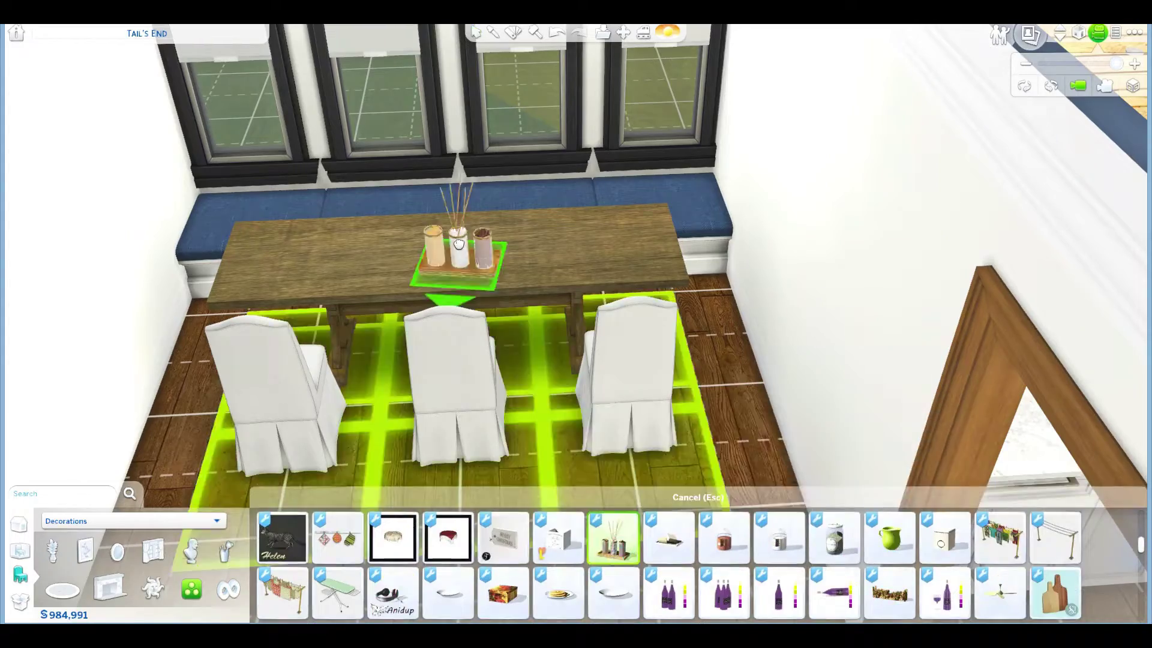
{"action": "left_click", "coordinate": [452, 248]}
Step: Hang the Autumn Leaves wall signs on the dining room wall
{"action": "key", "text": "e"}
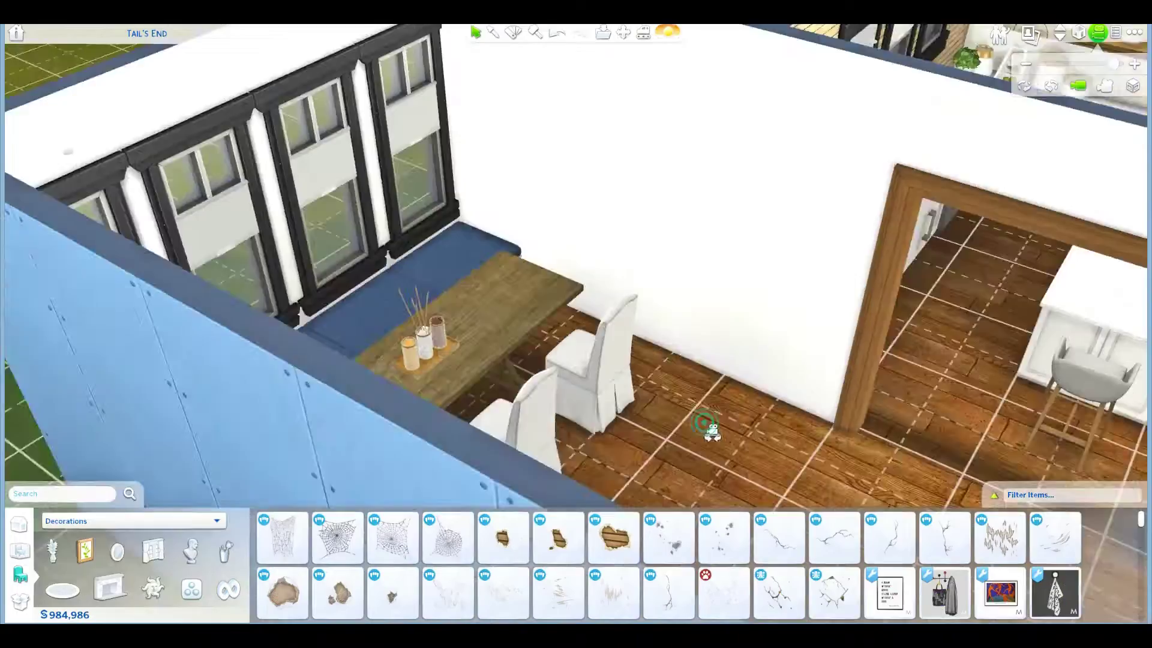
{"action": "scroll", "coordinate": [501, 575], "scroll_direction": "down", "scroll_amount": 3}
{"action": "left_click", "coordinate": [1056, 605]}
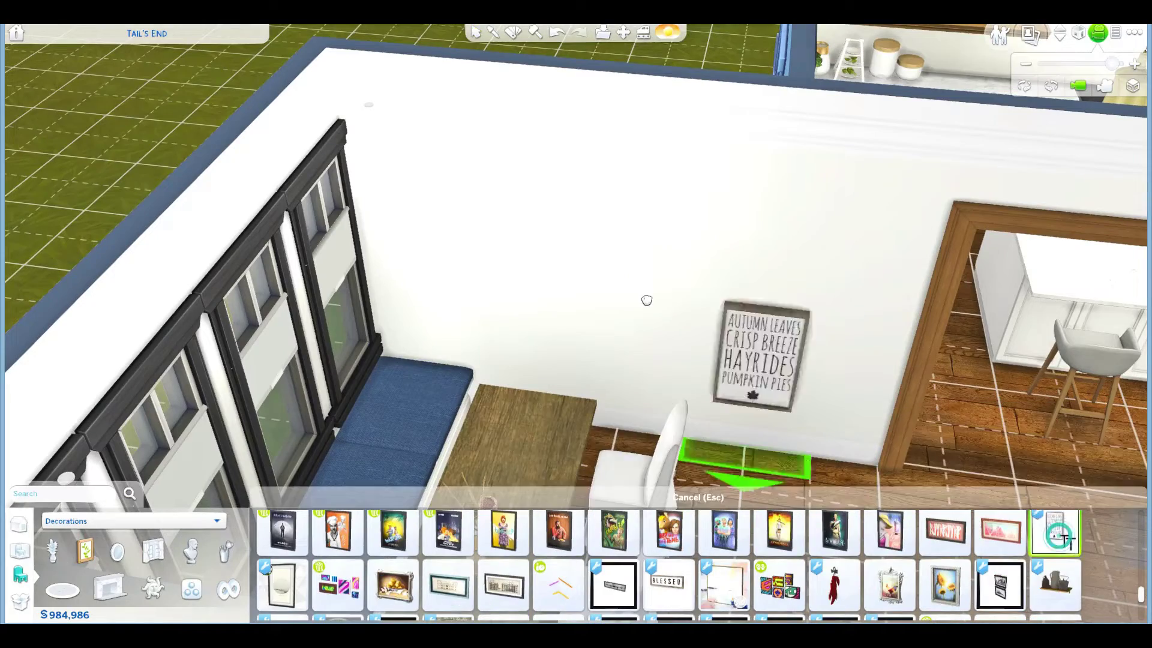
{"action": "left_click", "coordinate": [445, 200]}
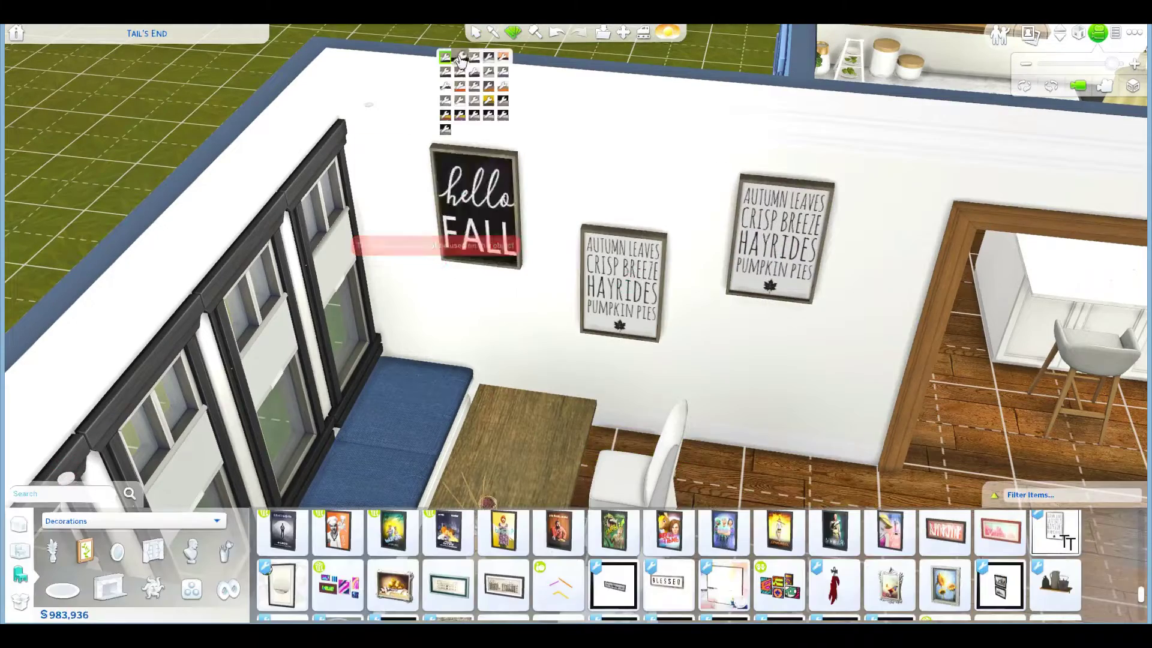
Step: Try a rug under the dining table, then delete it
{"action": "key", "text": "e"}
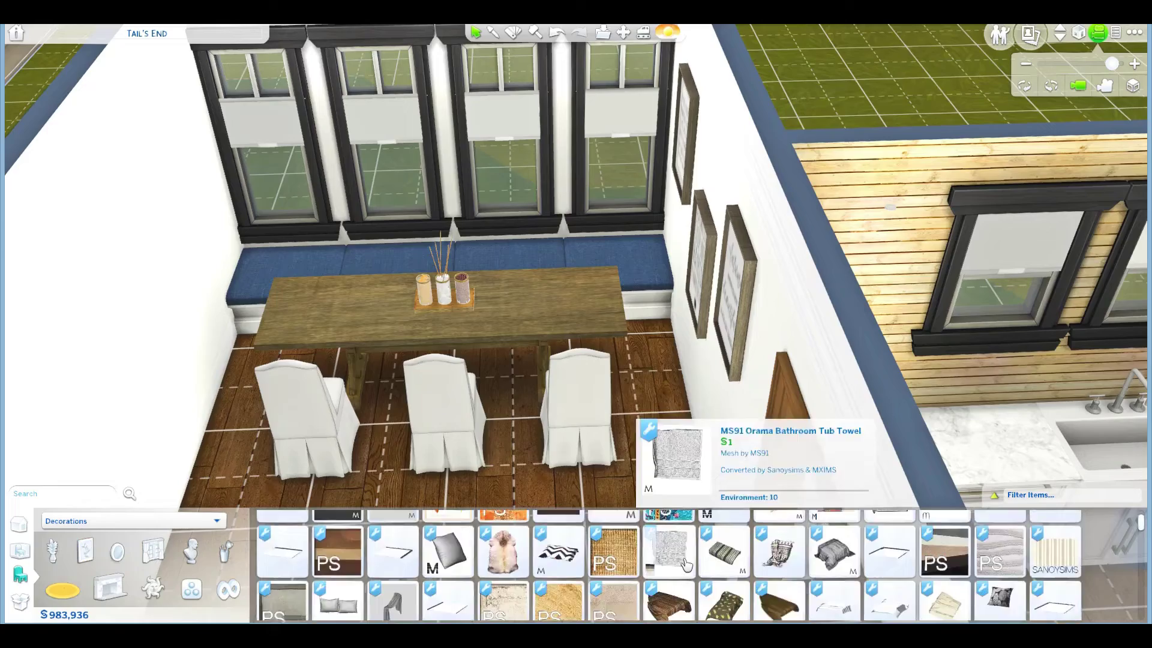
{"action": "left_click", "coordinate": [685, 564]}
{"action": "left_click", "coordinate": [432, 414]}
{"action": "key", "text": "Delete"}
{"action": "scroll", "coordinate": [792, 555], "scroll_direction": "down", "scroll_amount": 3}
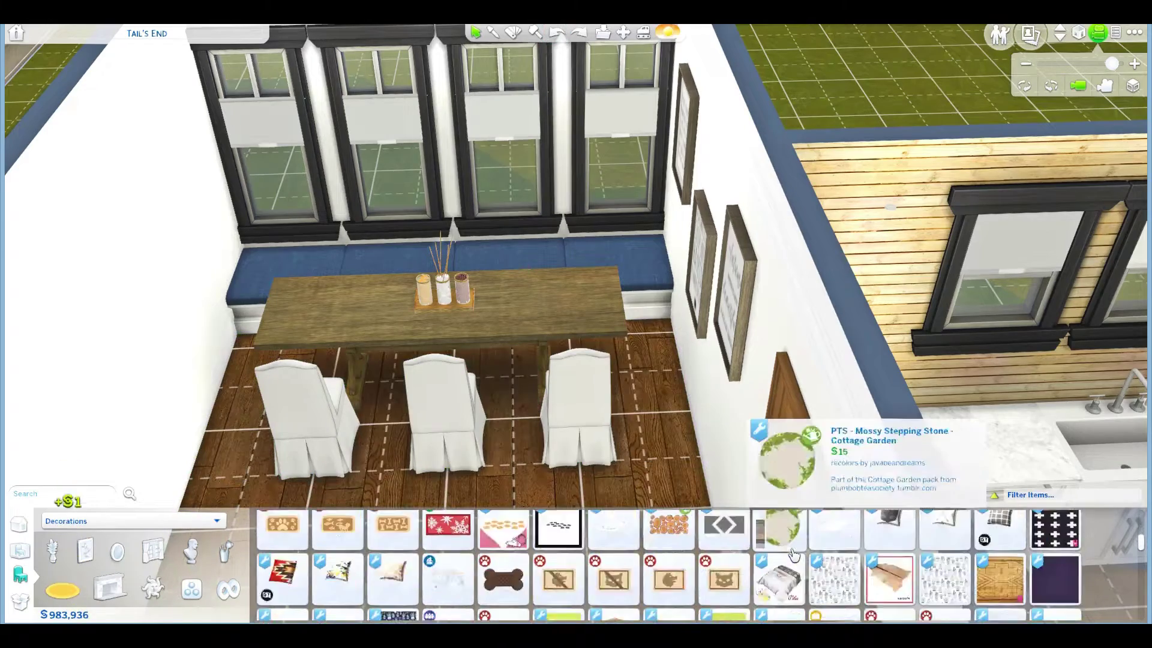
{"action": "scroll", "coordinate": [792, 555], "scroll_direction": "down", "scroll_amount": 2}
{"action": "scroll", "coordinate": [774, 558], "scroll_direction": "down", "scroll_amount": 2}
{"action": "scroll", "coordinate": [811, 558], "scroll_direction": "down", "scroll_amount": 2}
{"action": "scroll", "coordinate": [505, 526], "scroll_direction": "down", "scroll_amount": 2}
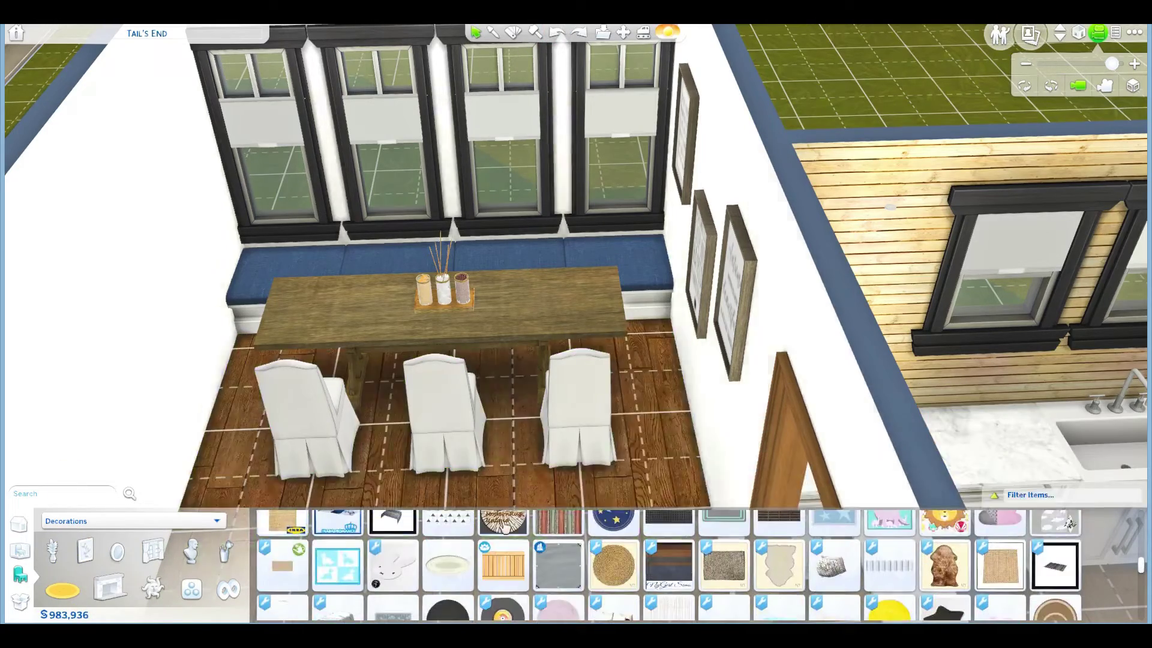
Step: Preview a rug under the chairs, then lay the striped rug beneath the dining table
{"action": "left_click", "coordinate": [505, 527]}
{"action": "left_click", "coordinate": [282, 539]}
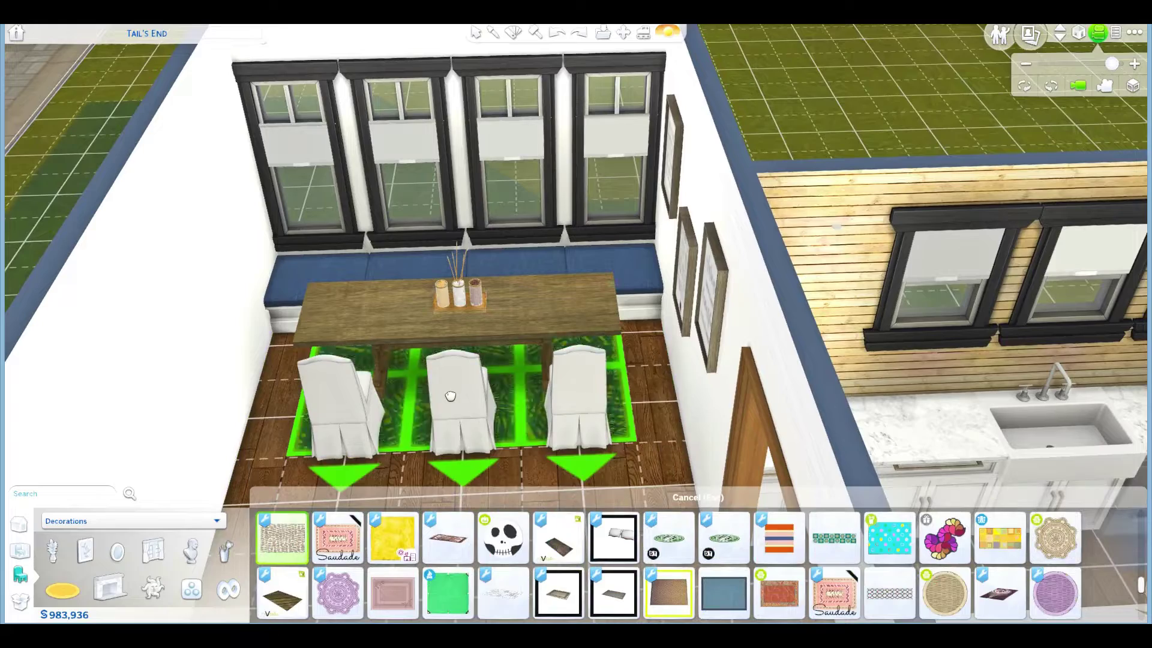
{"action": "scroll", "coordinate": [900, 558], "scroll_direction": "down", "scroll_amount": 2}
{"action": "scroll", "coordinate": [900, 558], "scroll_direction": "down", "scroll_amount": 2}
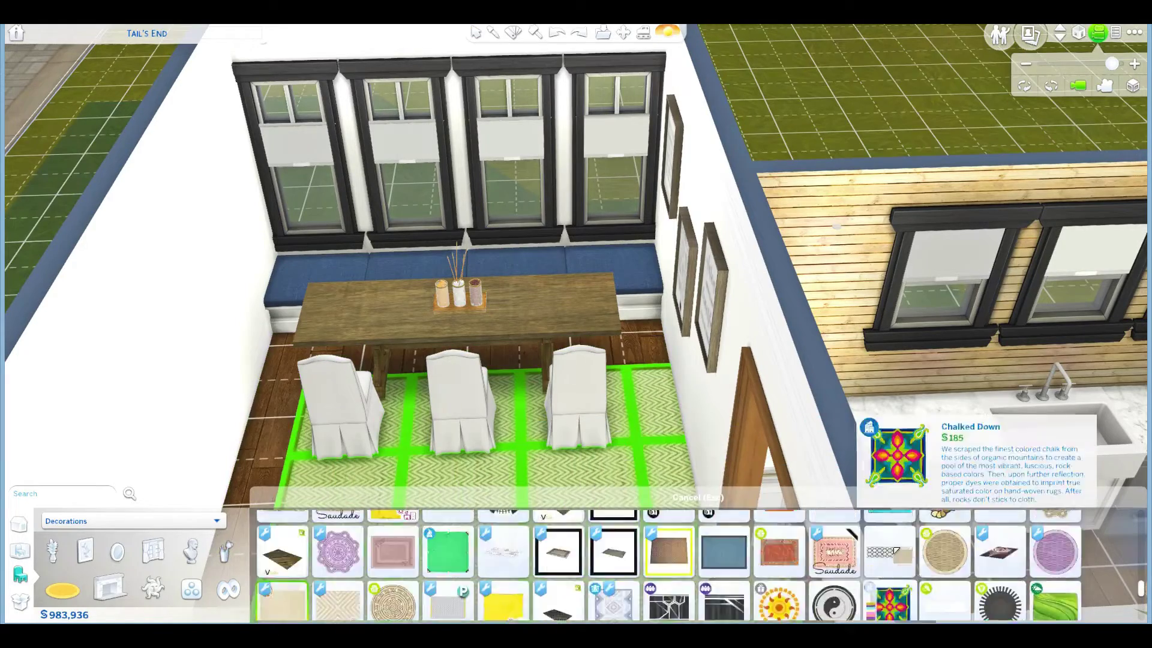
{"action": "scroll", "coordinate": [900, 558], "scroll_direction": "down", "scroll_amount": 2}
{"action": "scroll", "coordinate": [901, 558], "scroll_direction": "down", "scroll_amount": 2}
{"action": "scroll", "coordinate": [838, 572], "scroll_direction": "down", "scroll_amount": 2}
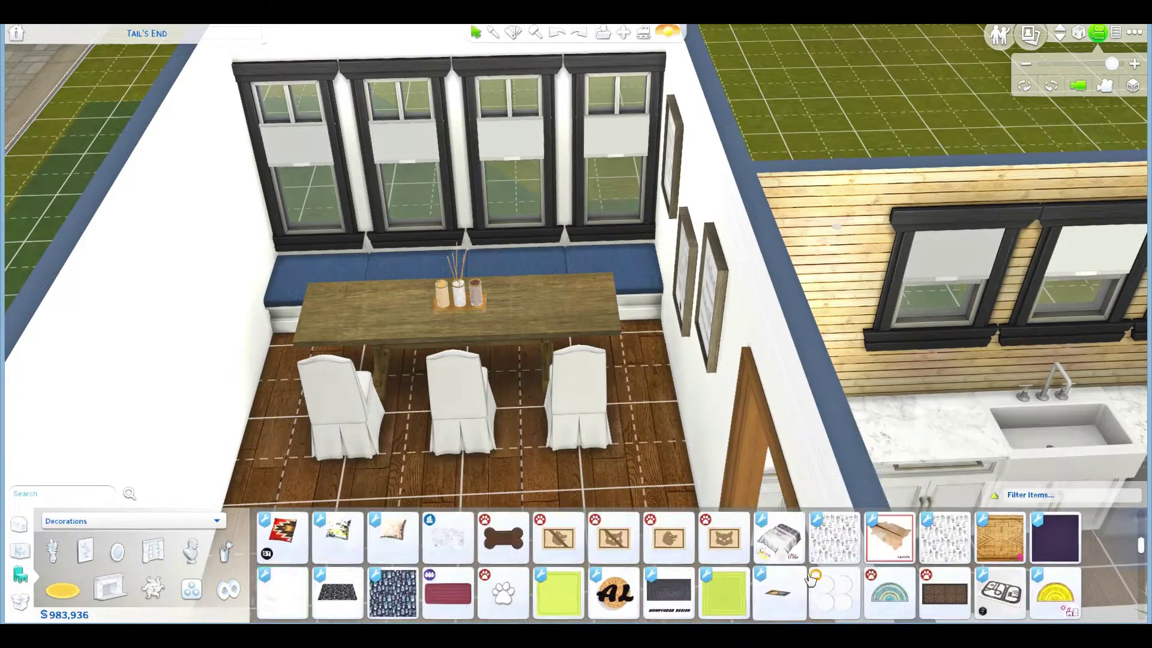
{"action": "scroll", "coordinate": [808, 578], "scroll_direction": "down", "scroll_amount": 2}
{"action": "scroll", "coordinate": [808, 578], "scroll_direction": "down", "scroll_amount": 2}
{"action": "left_click", "coordinate": [558, 594]}
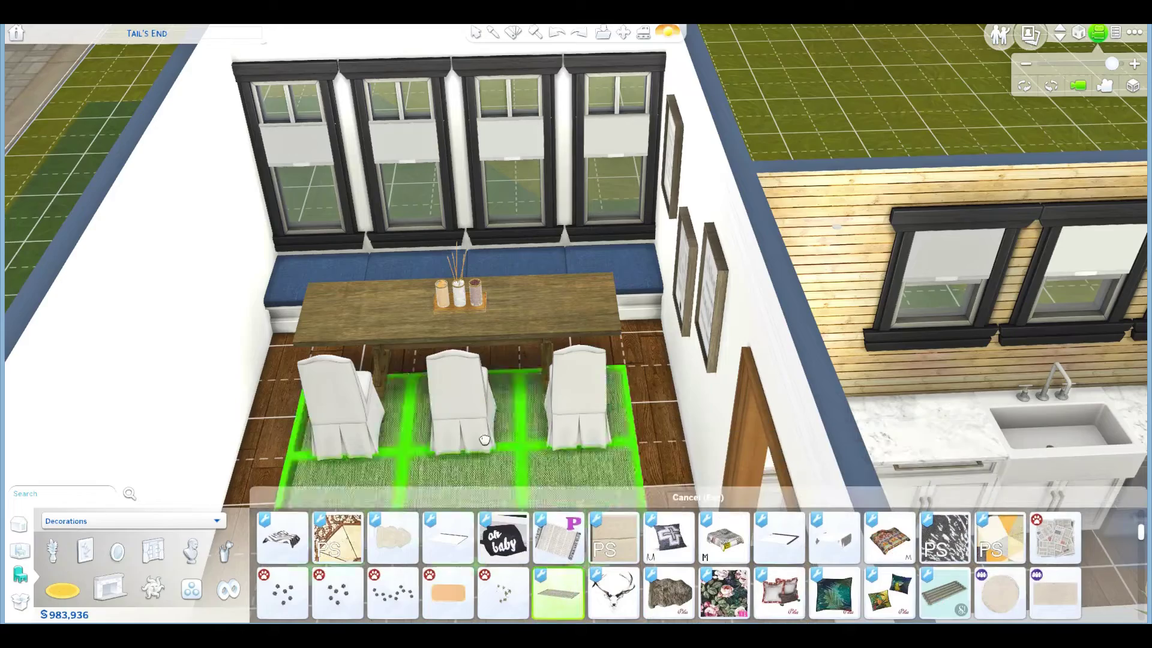
{"action": "left_click", "coordinate": [472, 392]}
{"action": "scroll", "coordinate": [472, 392], "scroll_direction": "down", "scroll_amount": 3}
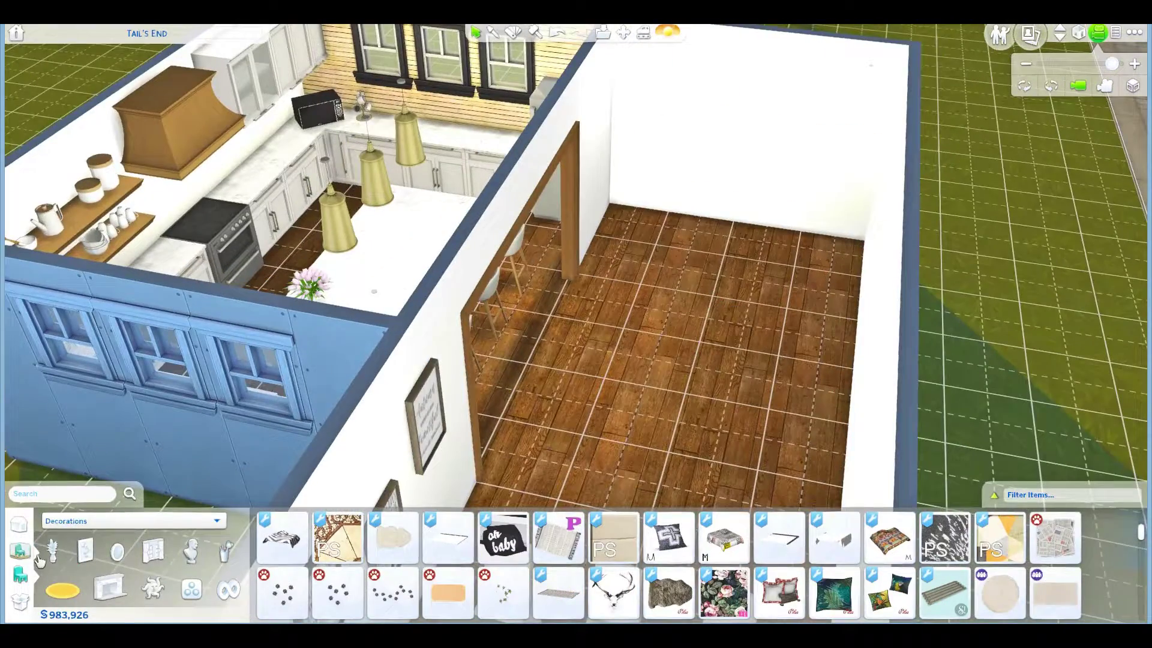
Step: Place a white counter in the empty room and cover its walls with wood planks
{"action": "left_click", "coordinate": [183, 527]}
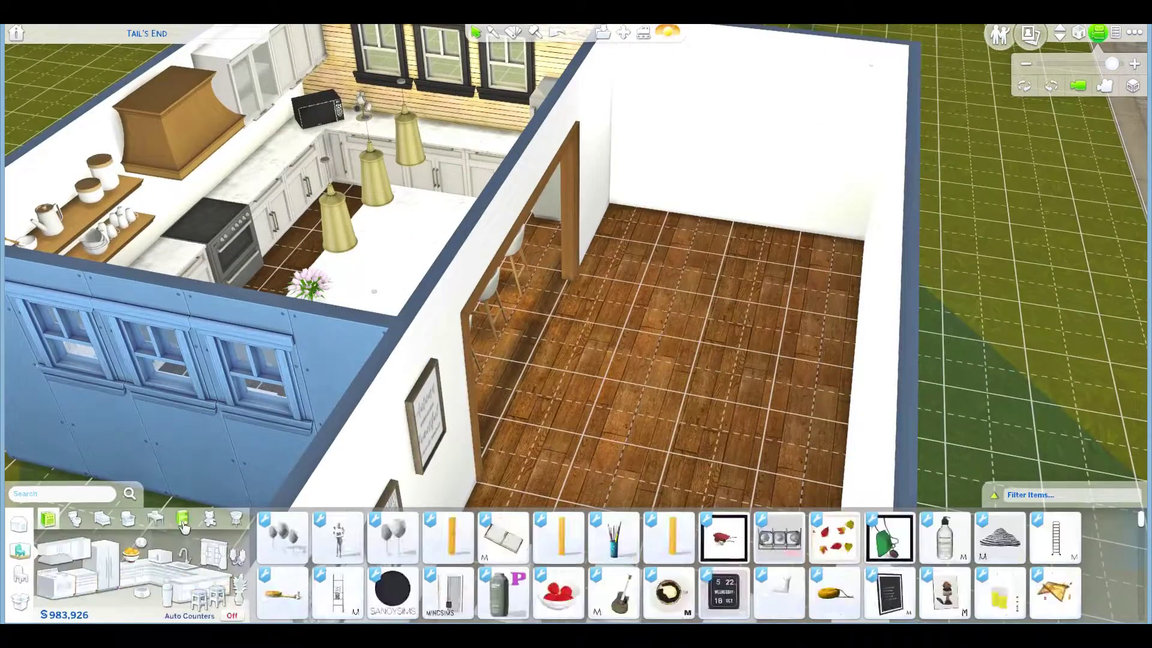
{"action": "left_click", "coordinate": [154, 521]}
{"action": "left_click", "coordinate": [693, 549]}
{"action": "left_click", "coordinate": [702, 261]}
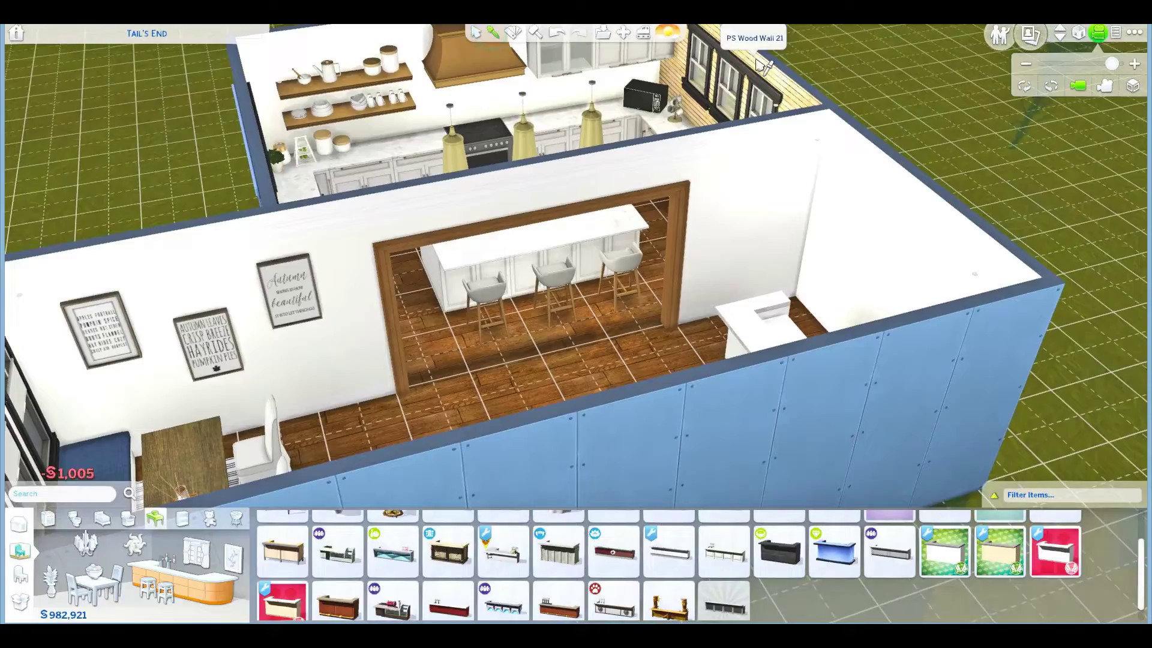
{"action": "left_click", "coordinate": [764, 65]}
Step: Add two bar stools along the new counter
{"action": "left_click", "coordinate": [771, 225]}
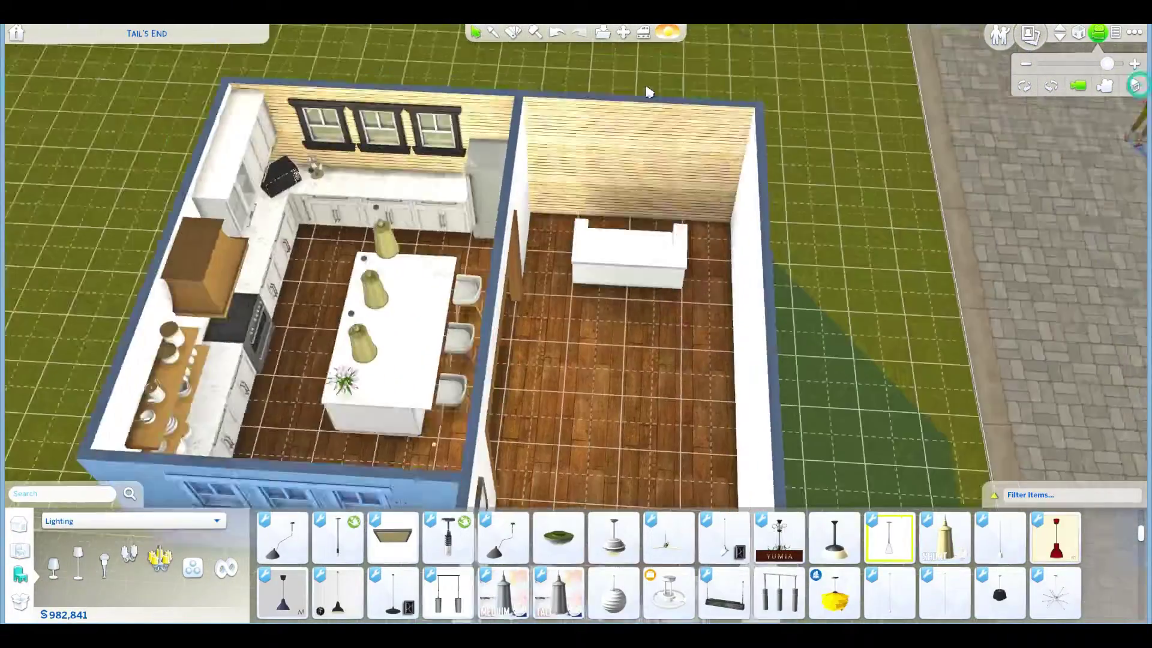
{"action": "left_click", "coordinate": [447, 539]}
{"action": "left_click", "coordinate": [585, 360]}
{"action": "left_click", "coordinate": [664, 360]}
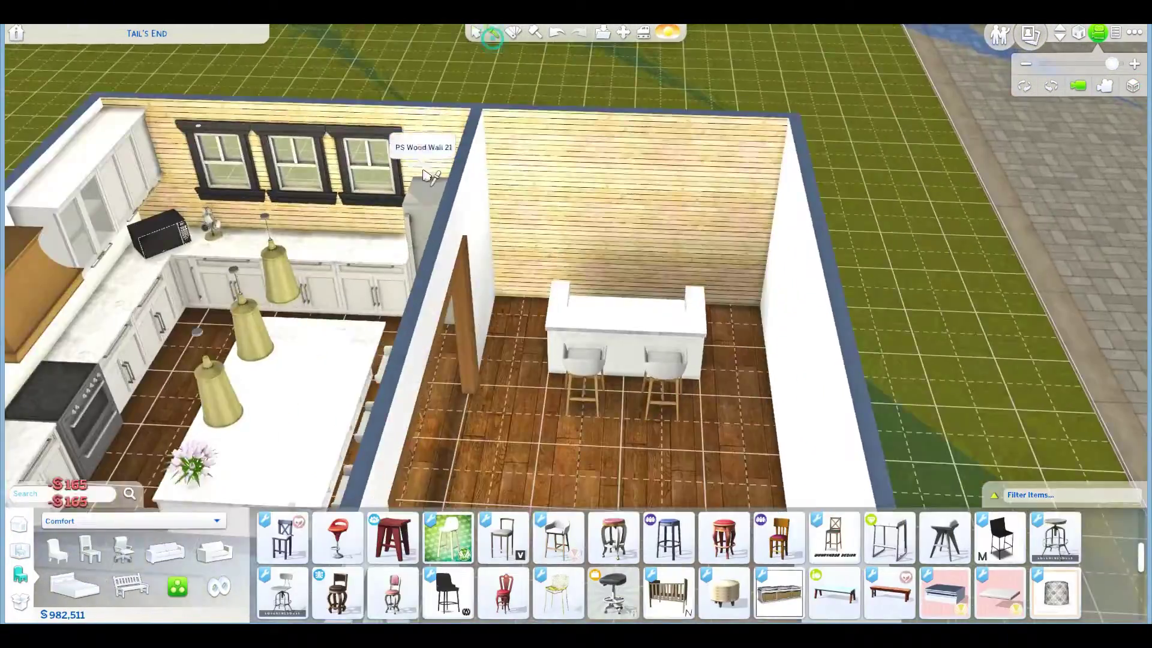
{"action": "left_click", "coordinate": [135, 520]}
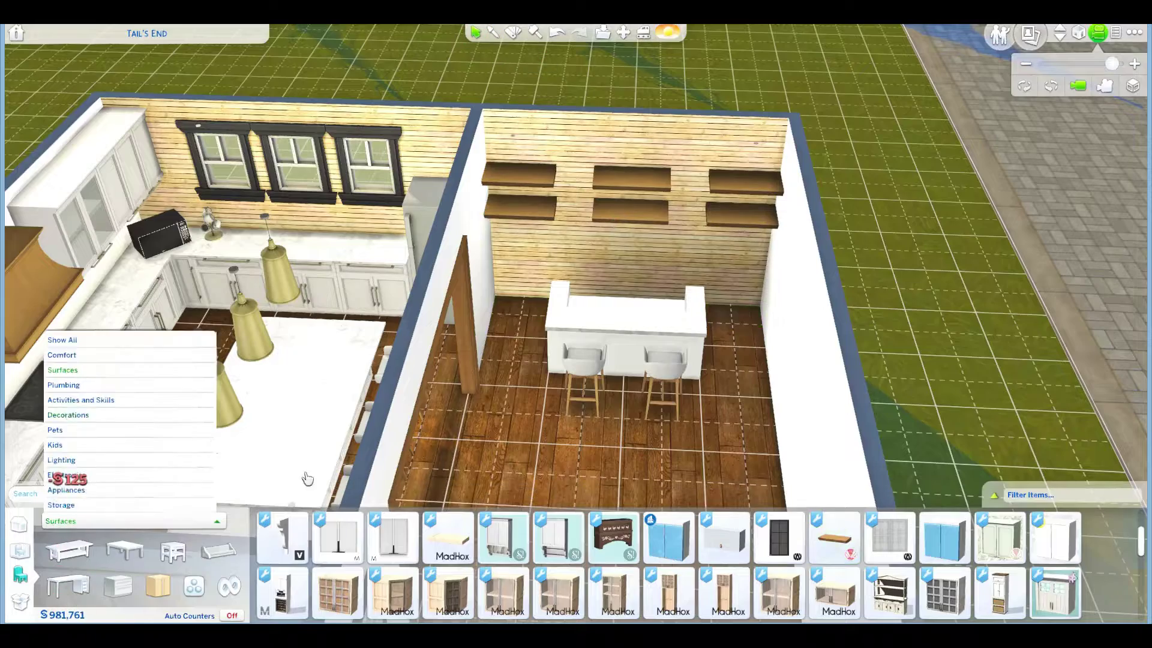
{"action": "left_click", "coordinate": [82, 423]}
Step: Search all categories for 'peacemaker' and set wine glasses on the upper left shelf
{"action": "left_click", "coordinate": [282, 538]}
{"action": "scroll", "coordinate": [510, 171], "scroll_direction": "up", "scroll_amount": 2}
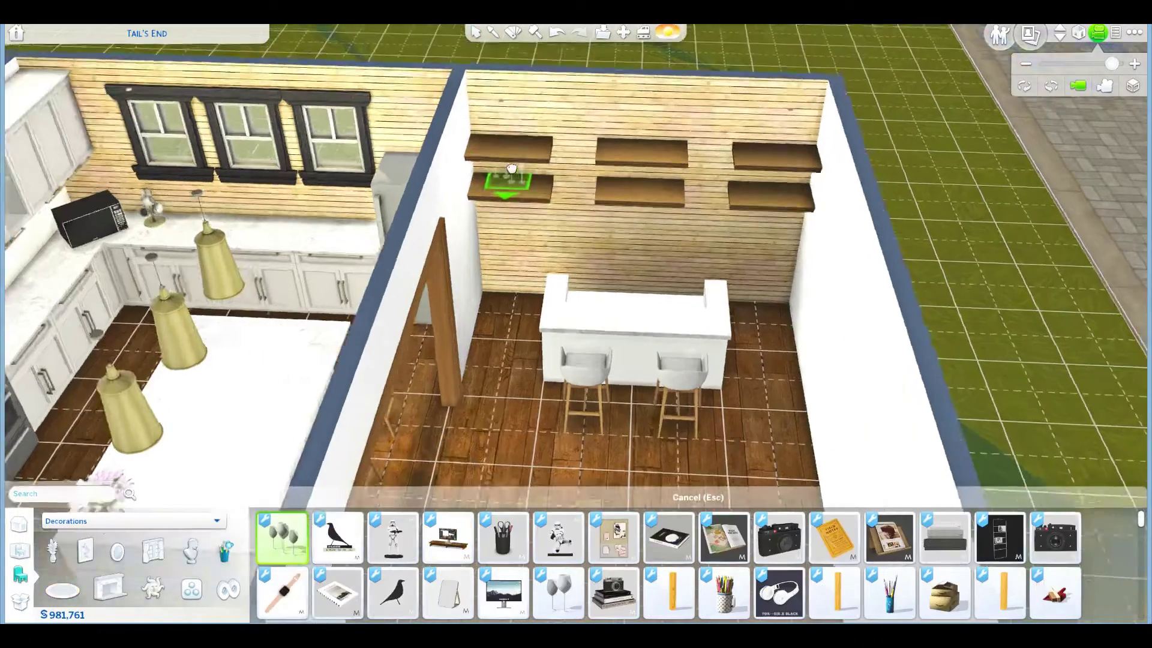
{"action": "scroll", "coordinate": [510, 171], "scroll_direction": "up", "scroll_amount": 2}
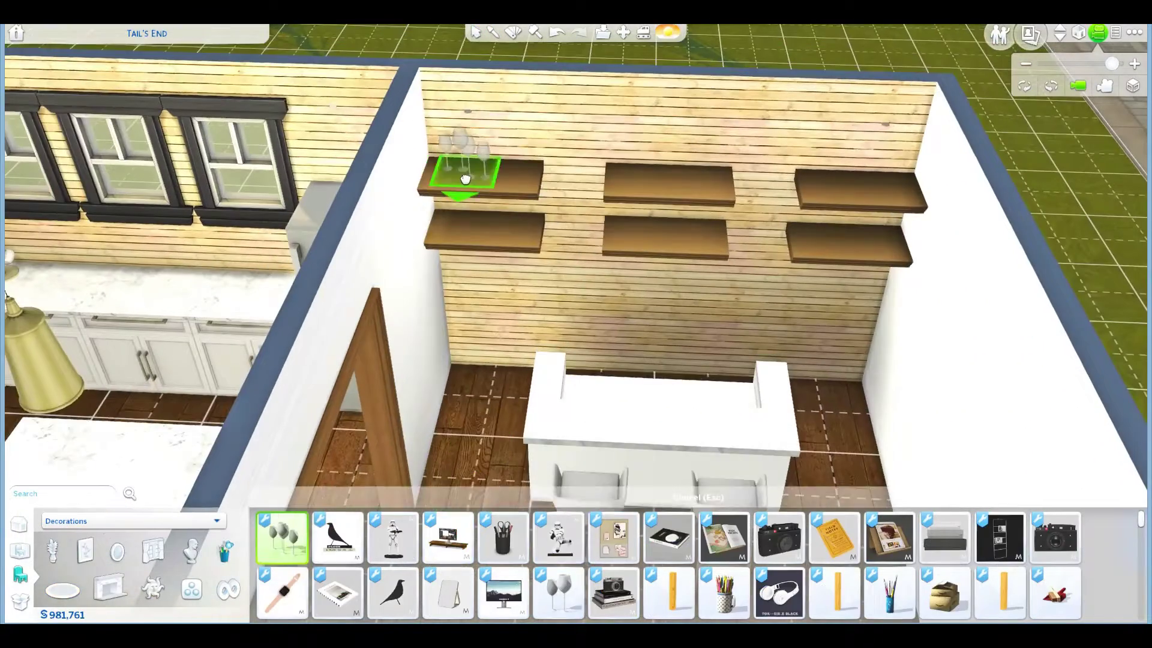
{"action": "left_click", "coordinate": [92, 492]}
{"action": "type", "text": "p"}
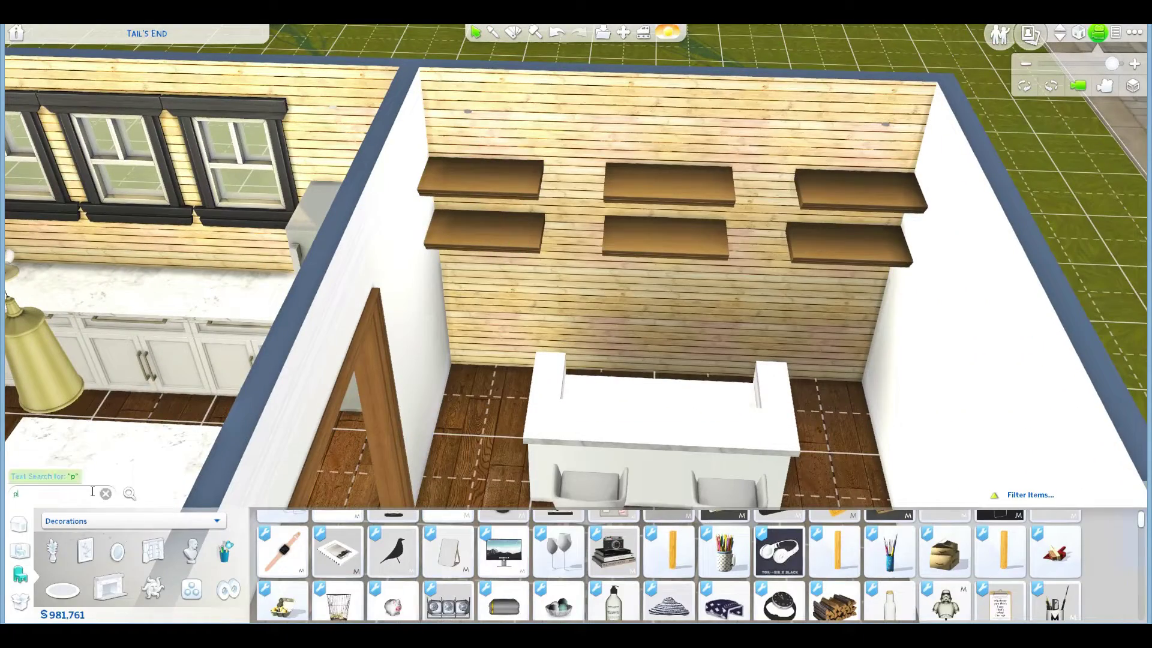
{"action": "type", "text": "c"}
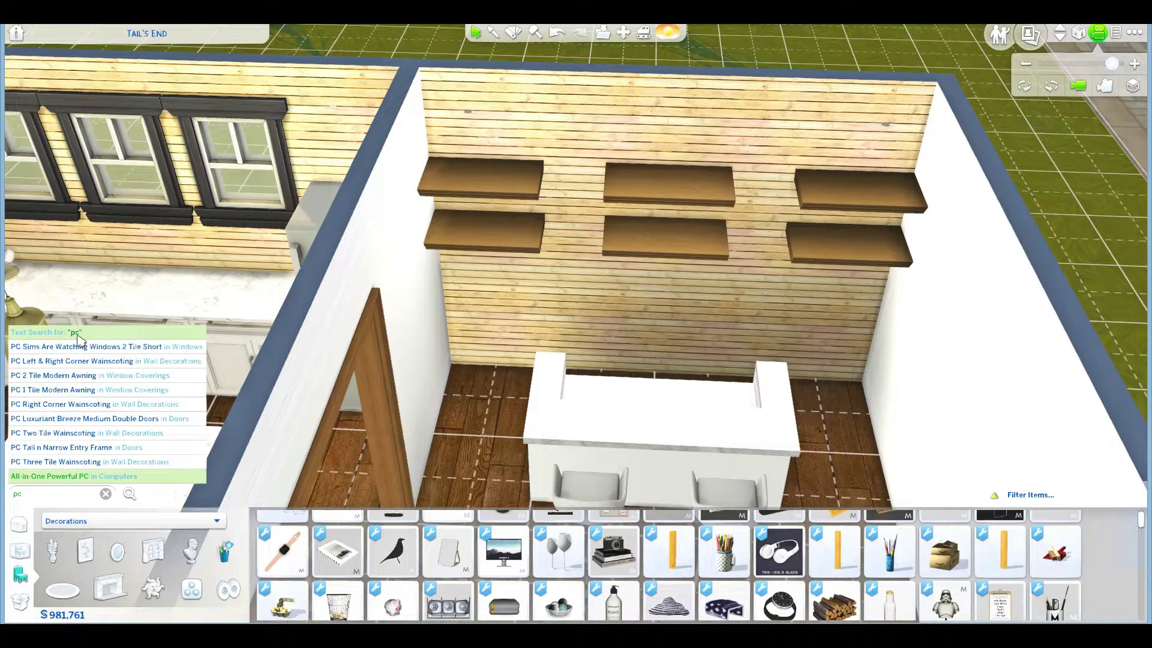
{"action": "left_click", "coordinate": [80, 340]}
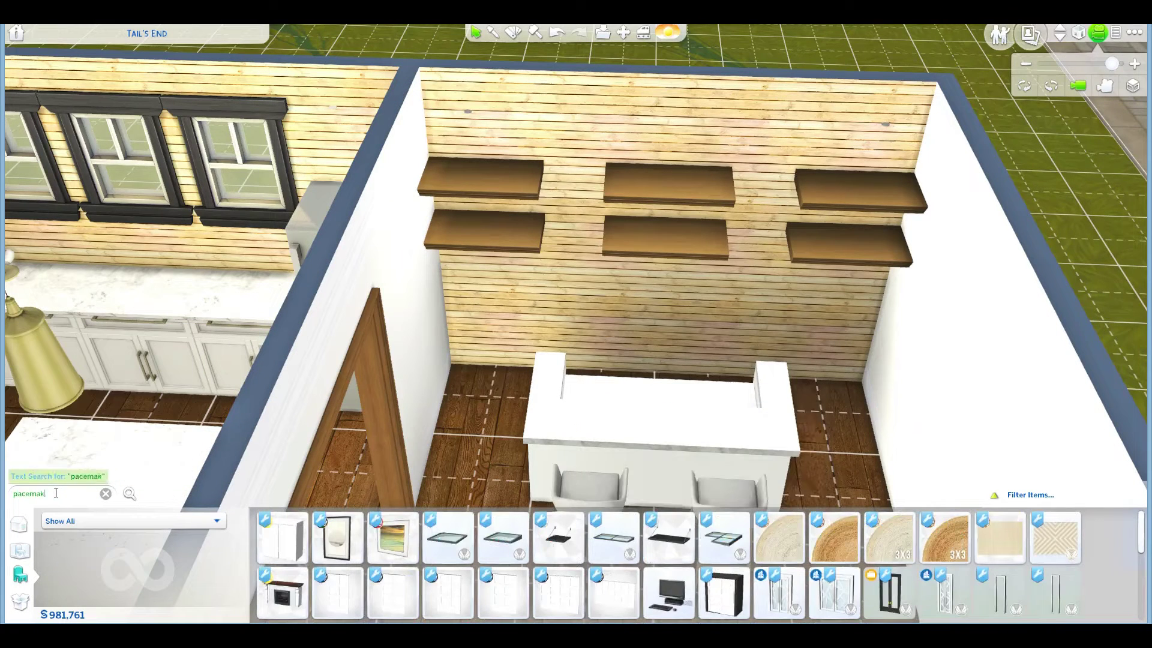
{"action": "type", "text": "peacemaker"}
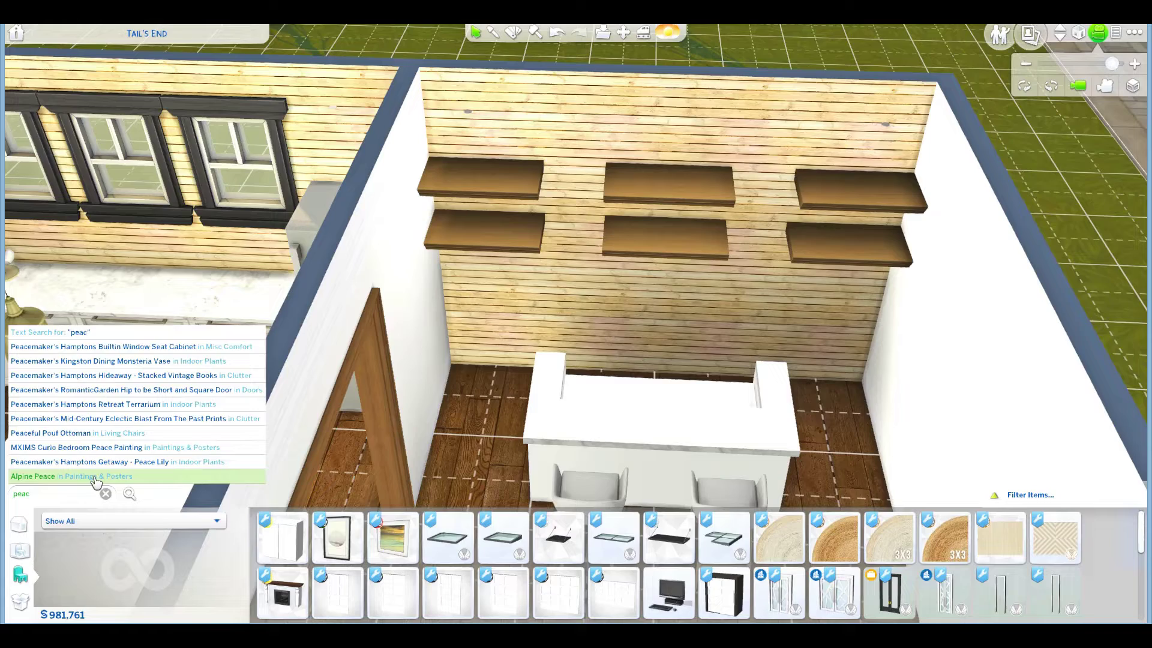
{"action": "key", "text": "Return"}
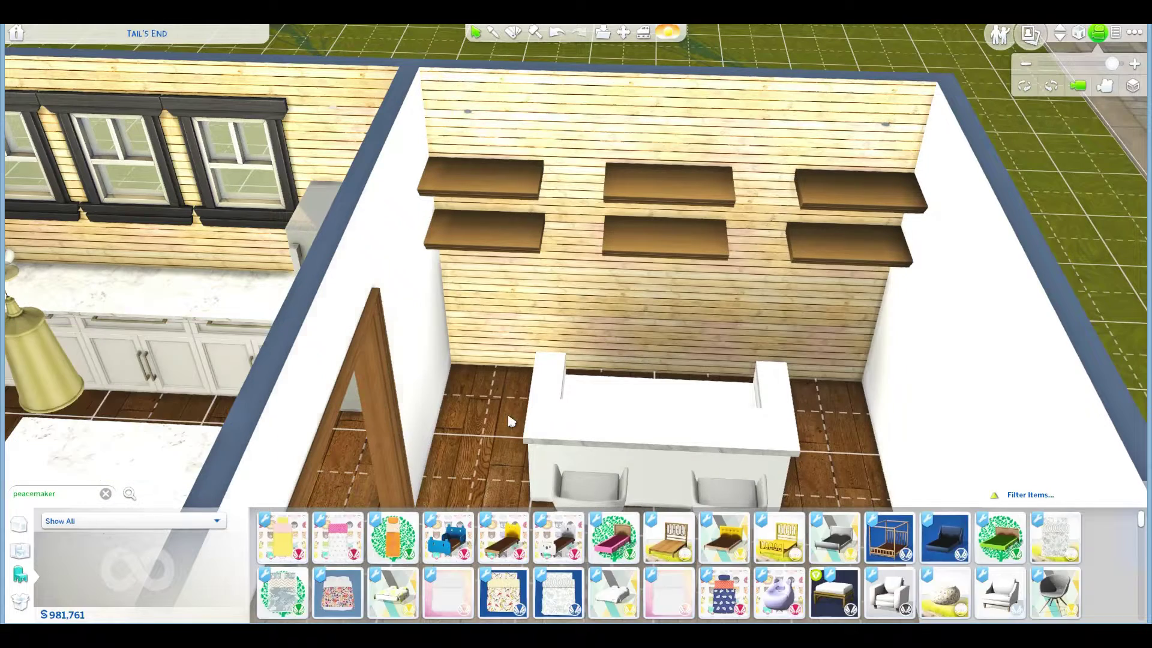
{"action": "scroll", "coordinate": [684, 556], "scroll_direction": "down", "scroll_amount": 2}
{"action": "scroll", "coordinate": [684, 556], "scroll_direction": "down", "scroll_amount": 2}
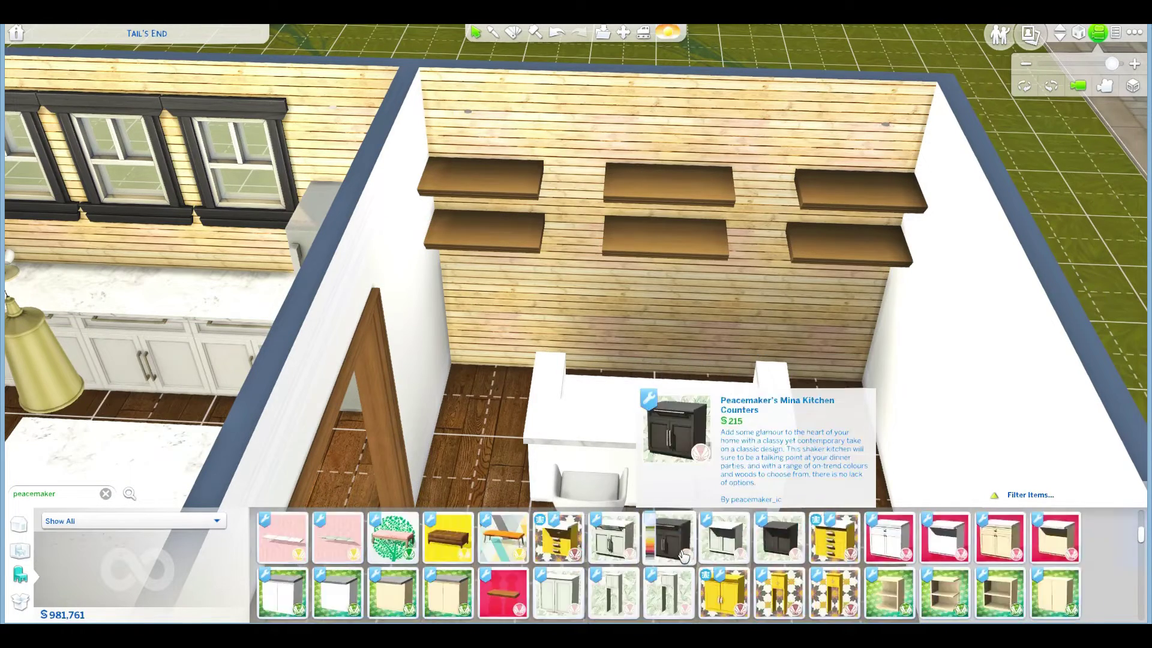
{"action": "scroll", "coordinate": [684, 557], "scroll_direction": "down", "scroll_amount": 2}
{"action": "scroll", "coordinate": [684, 556], "scroll_direction": "down", "scroll_amount": 2}
{"action": "scroll", "coordinate": [684, 556], "scroll_direction": "down", "scroll_amount": 2}
{"action": "scroll", "coordinate": [685, 557], "scroll_direction": "down", "scroll_amount": 2}
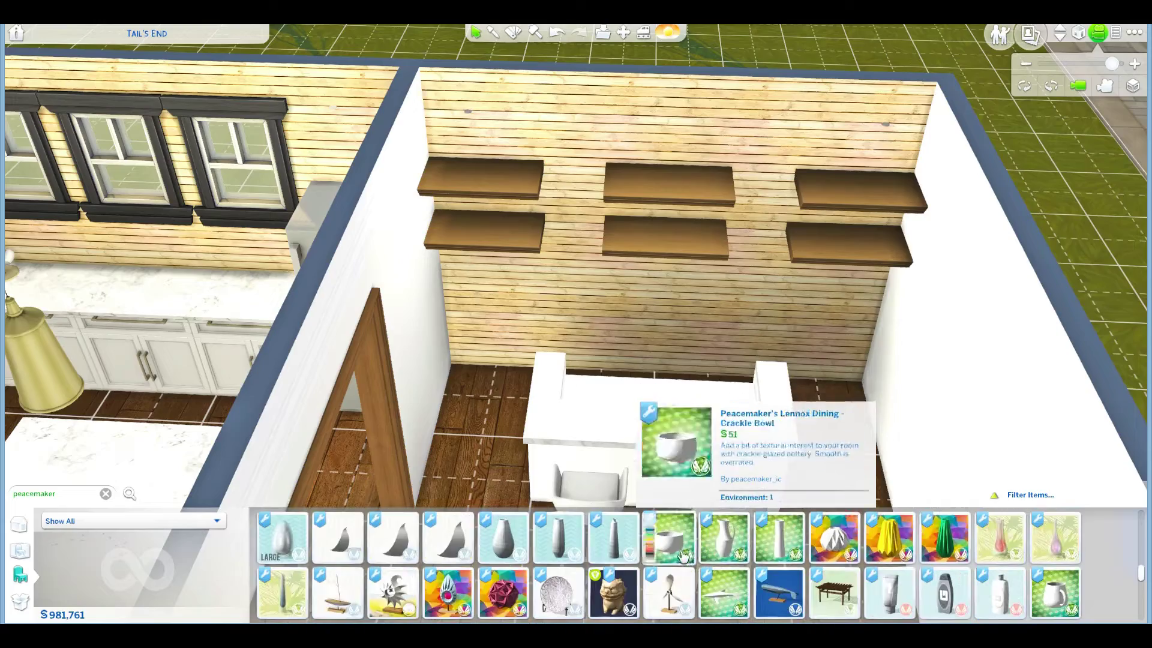
{"action": "scroll", "coordinate": [466, 455], "scroll_direction": "up", "scroll_amount": 3}
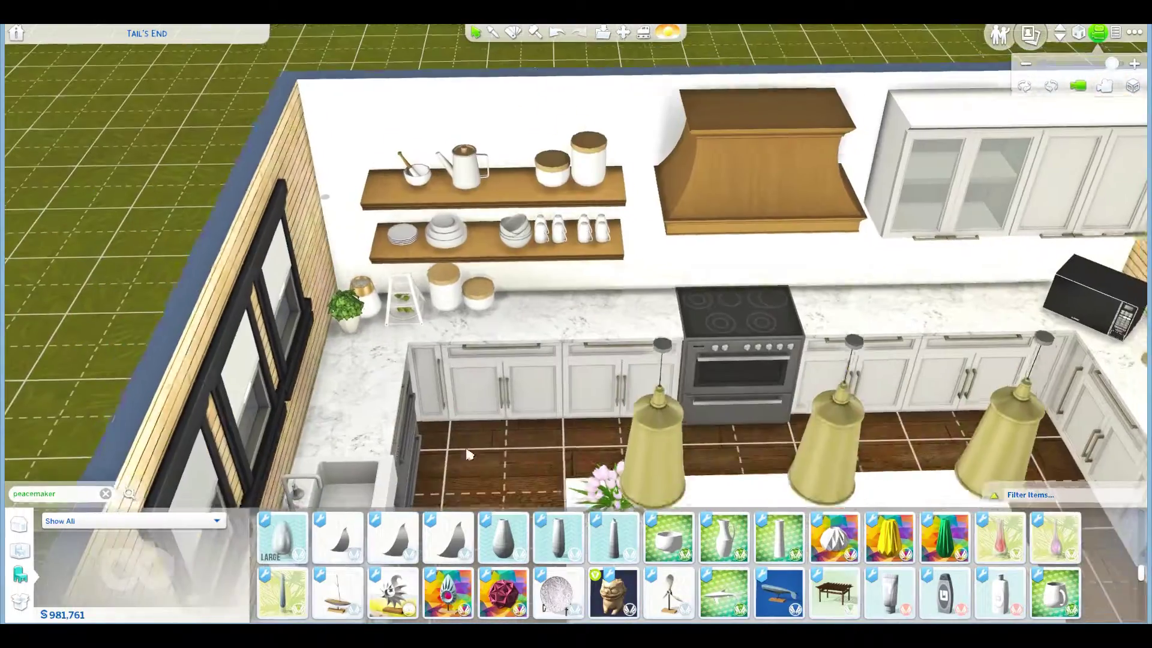
{"action": "left_click", "coordinate": [725, 538]}
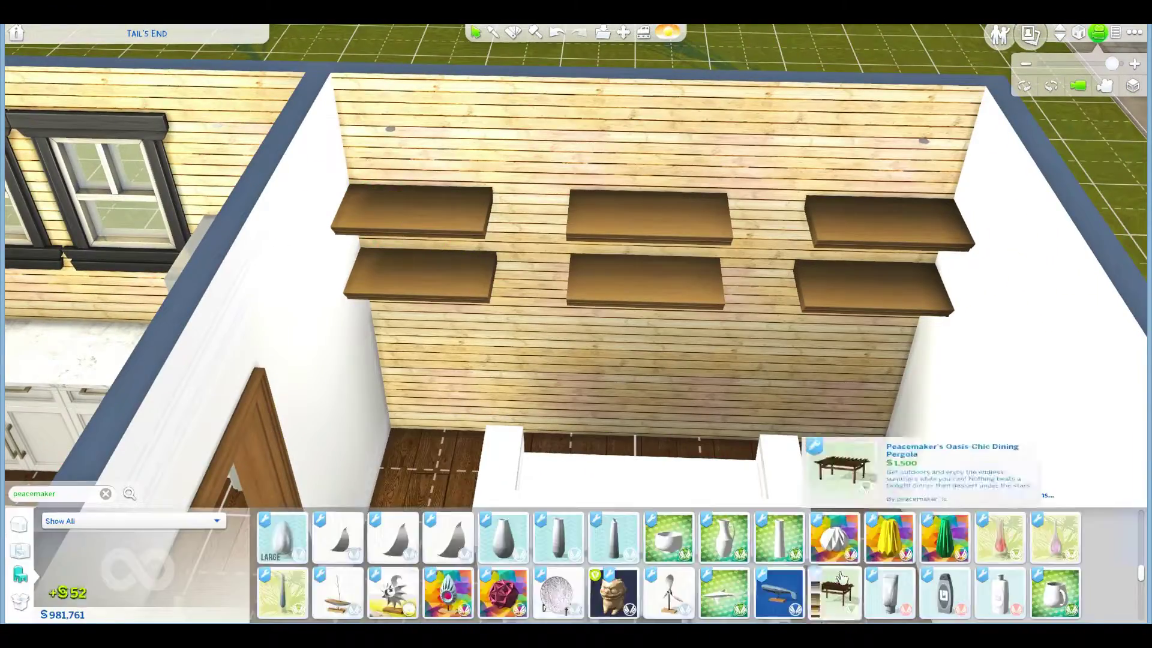
{"action": "scroll", "coordinate": [841, 578], "scroll_direction": "down", "scroll_amount": 2}
{"action": "scroll", "coordinate": [841, 578], "scroll_direction": "down", "scroll_amount": 2}
{"action": "scroll", "coordinate": [845, 574], "scroll_direction": "down", "scroll_amount": 2}
{"action": "scroll", "coordinate": [847, 567], "scroll_direction": "down", "scroll_amount": 2}
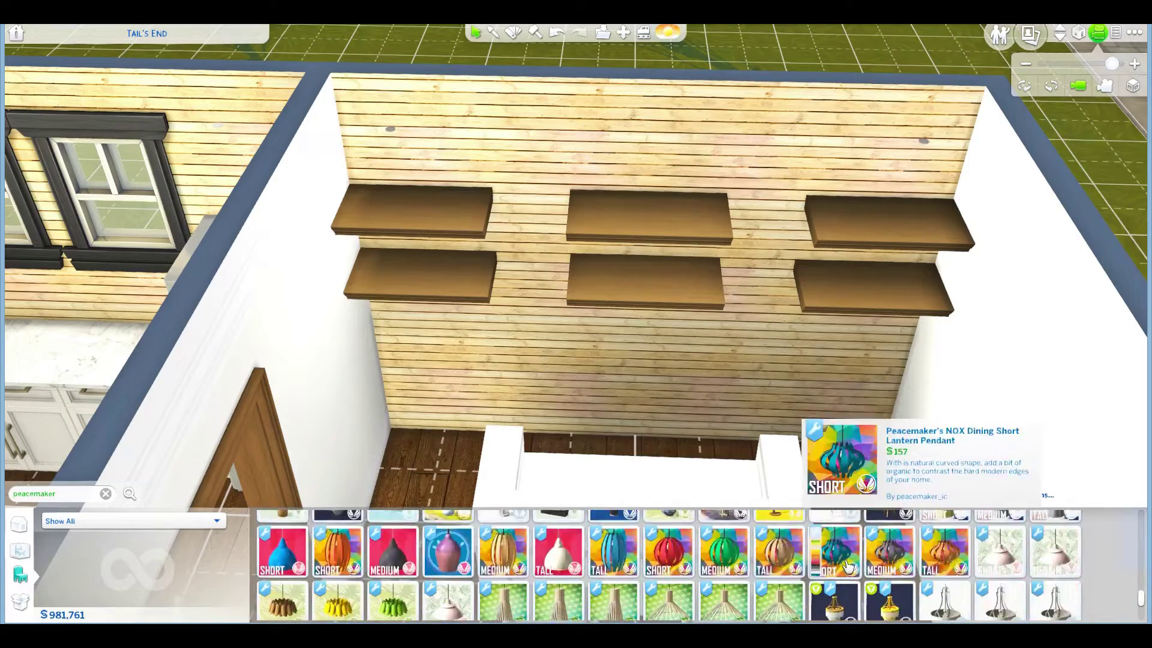
{"action": "scroll", "coordinate": [848, 567], "scroll_direction": "down", "scroll_amount": 2}
{"action": "scroll", "coordinate": [848, 567], "scroll_direction": "down", "scroll_amount": 2}
{"action": "scroll", "coordinate": [848, 567], "scroll_direction": "down", "scroll_amount": 2}
{"action": "scroll", "coordinate": [847, 571], "scroll_direction": "down", "scroll_amount": 2}
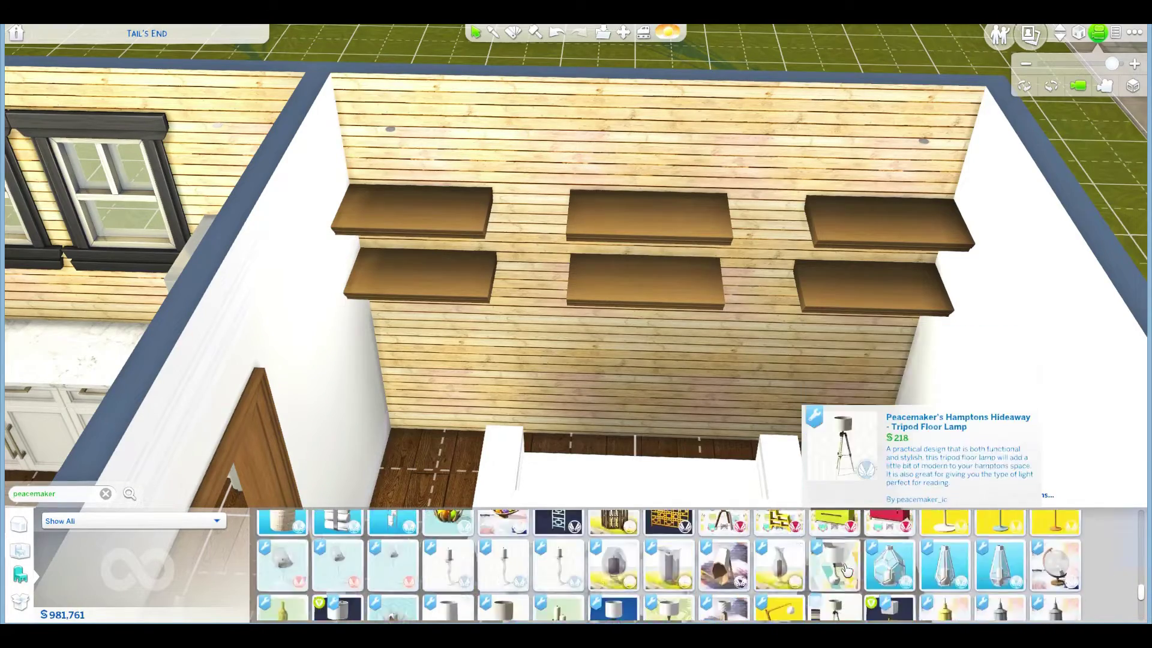
{"action": "scroll", "coordinate": [846, 571], "scroll_direction": "down", "scroll_amount": 2}
{"action": "scroll", "coordinate": [811, 572], "scroll_direction": "down", "scroll_amount": 2}
{"action": "scroll", "coordinate": [765, 570], "scroll_direction": "down", "scroll_amount": 2}
{"action": "scroll", "coordinate": [764, 570], "scroll_direction": "down", "scroll_amount": 2}
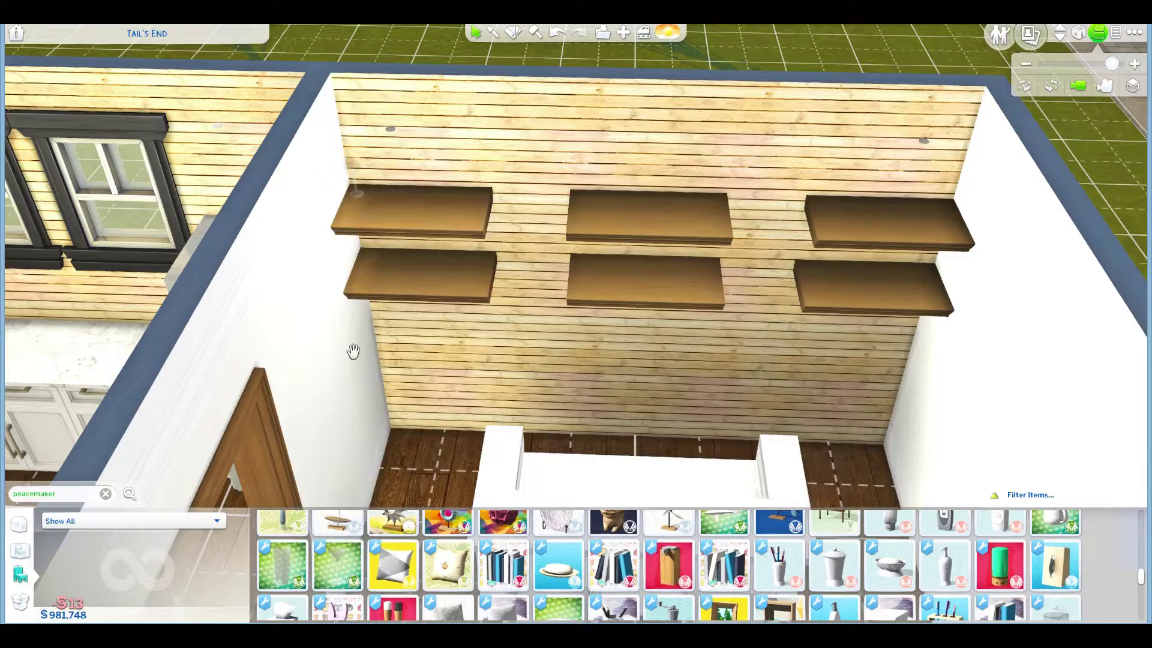
Step: Place tall glasses on the upper middle shelf and a row of mugs on the lower right
{"action": "left_click", "coordinate": [351, 569]}
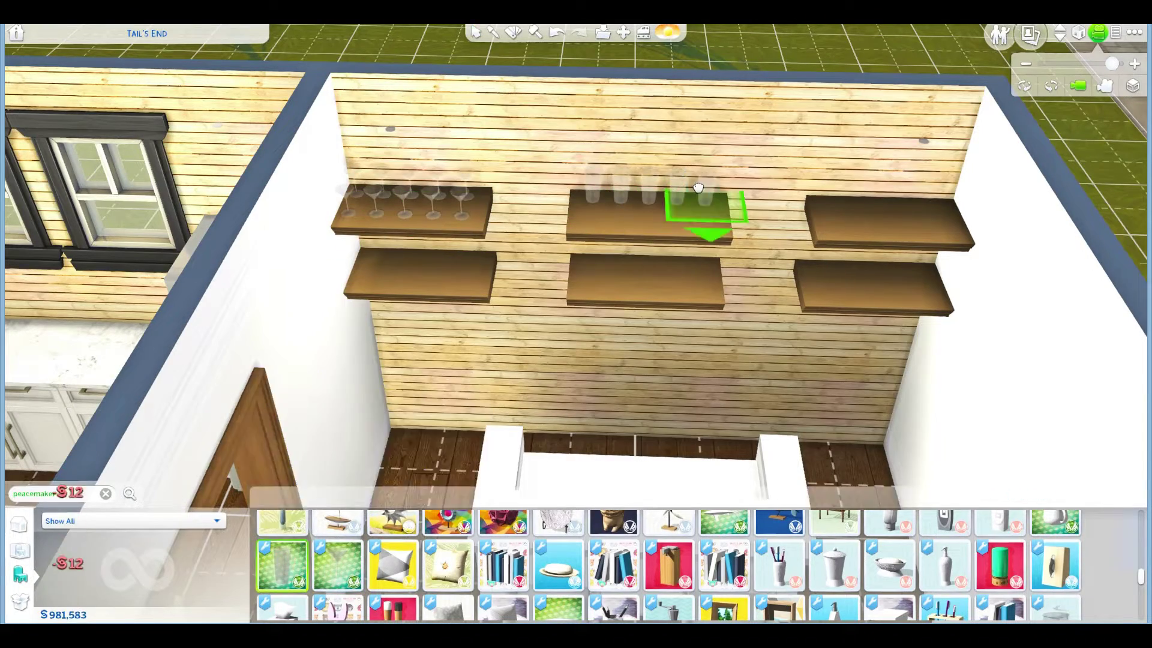
{"action": "left_click", "coordinate": [664, 246]}
{"action": "scroll", "coordinate": [839, 542], "scroll_direction": "up", "scroll_amount": 1}
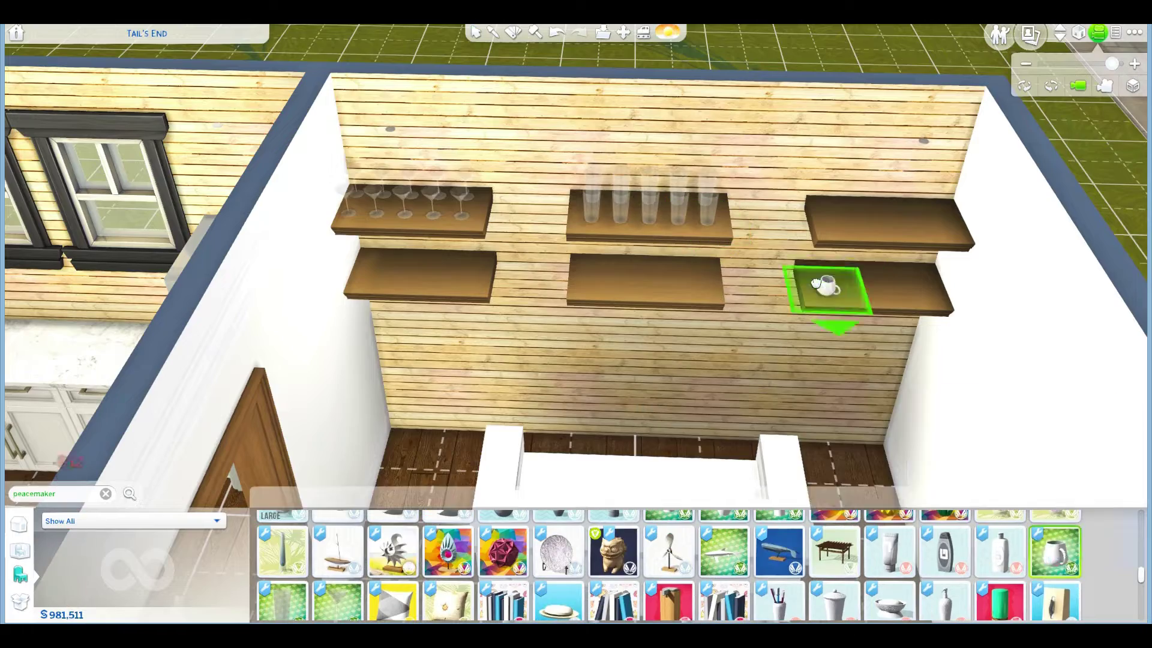
{"action": "left_click", "coordinate": [815, 284], "text": "shift"}
{"action": "left_click", "coordinate": [844, 285], "text": "shift"}
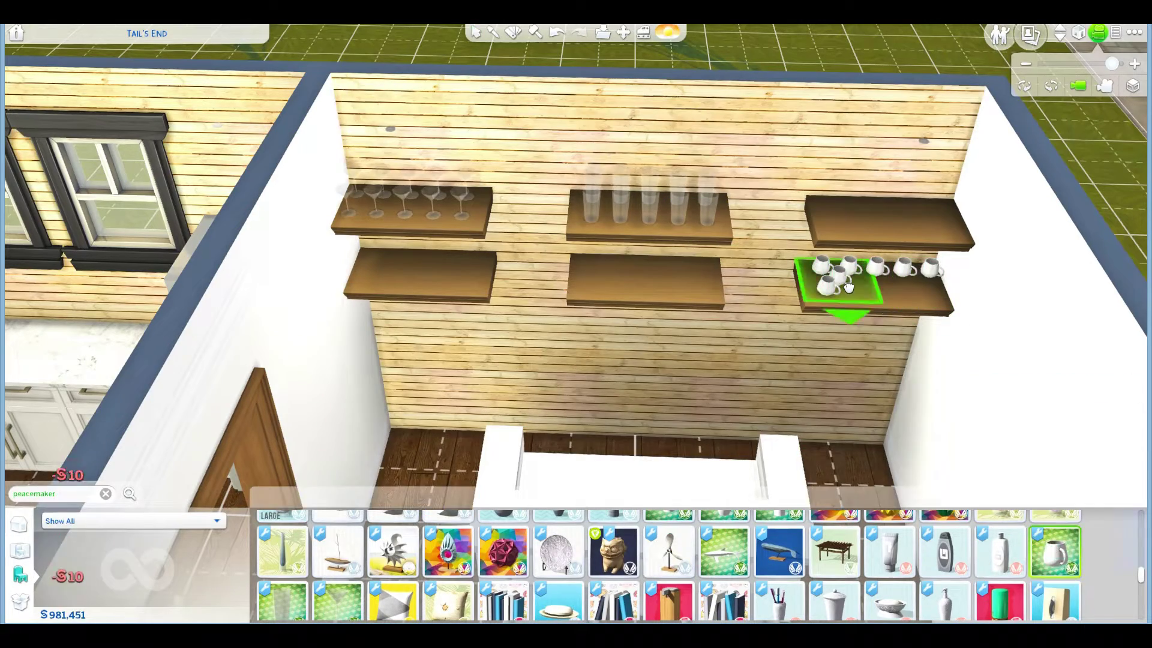
{"action": "left_click", "coordinate": [856, 287], "text": "shift"}
{"action": "left_click", "coordinate": [884, 288]}
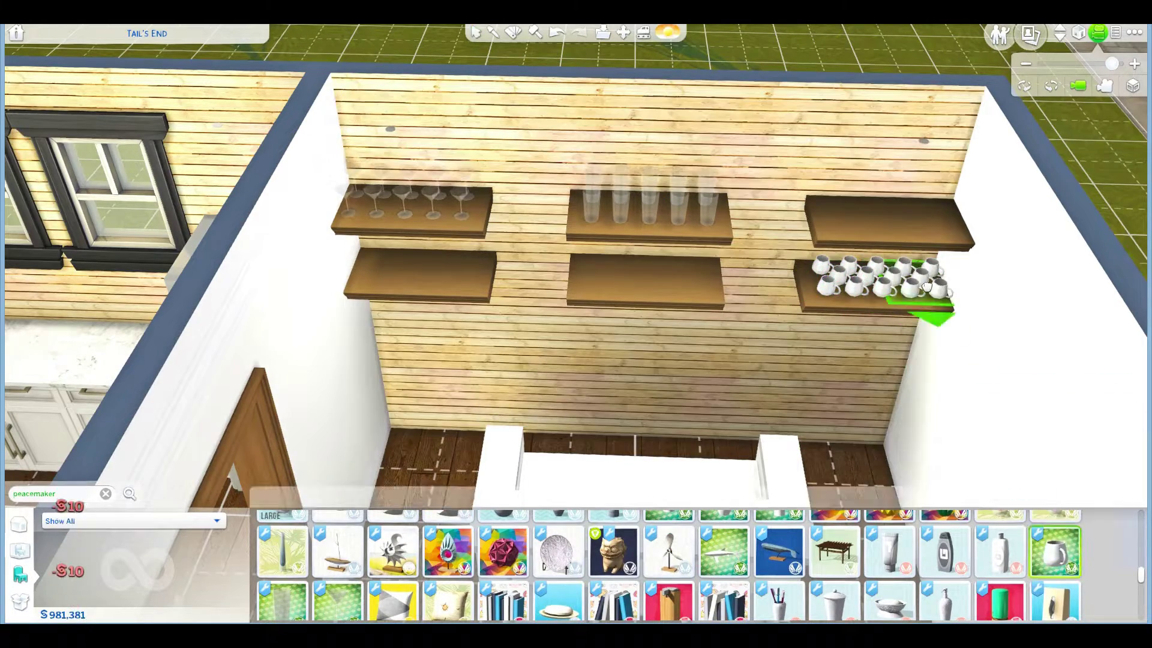
{"action": "left_click", "coordinate": [931, 289]}
{"action": "scroll", "coordinate": [448, 540], "scroll_direction": "down", "scroll_amount": 1}
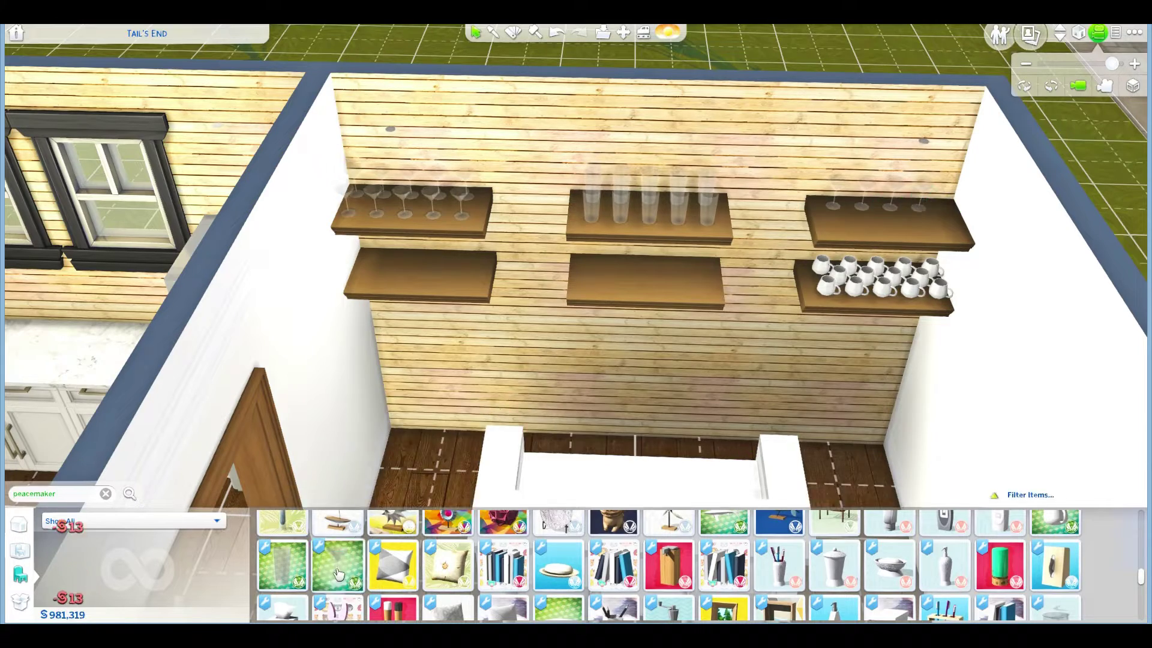
{"action": "scroll", "coordinate": [667, 567], "scroll_direction": "down", "scroll_amount": 3}
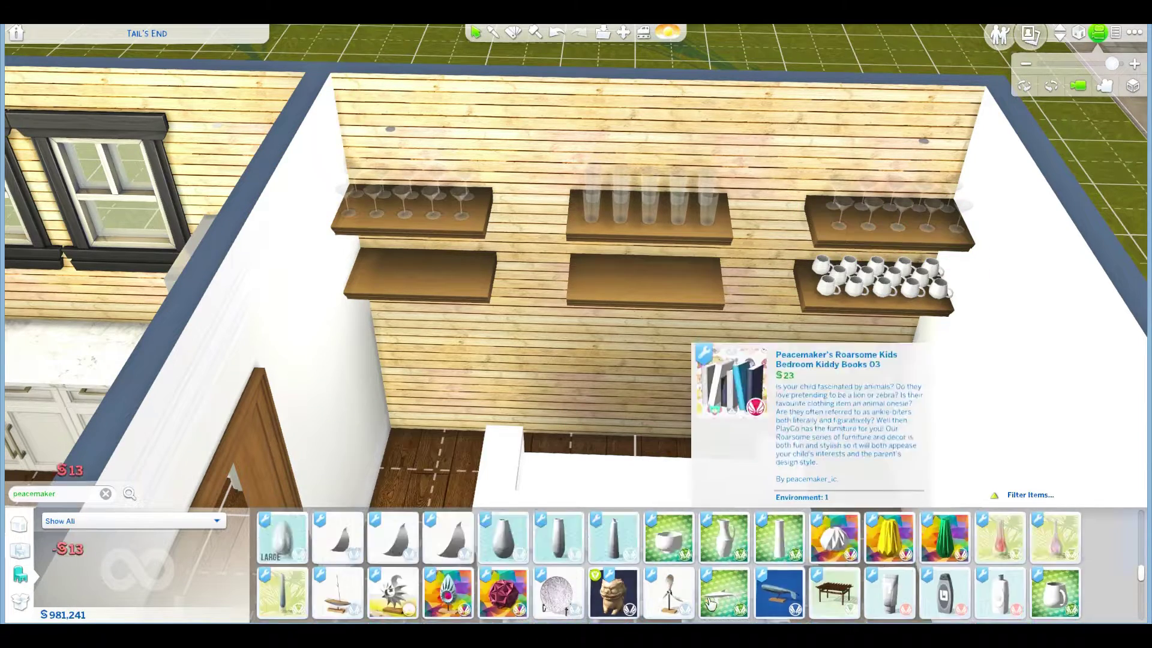
{"action": "scroll", "coordinate": [666, 567], "scroll_direction": "down", "scroll_amount": 1}
Step: Fill the lower left shelf with several white bowls
{"action": "left_click", "coordinate": [669, 579]}
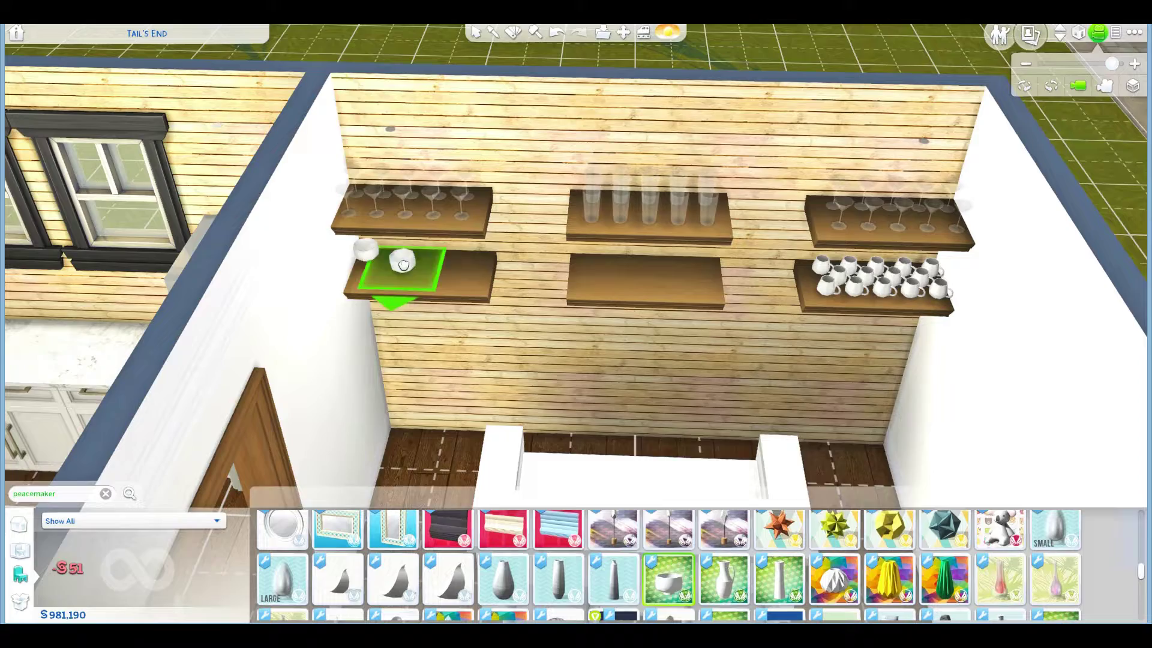
{"action": "left_click", "coordinate": [404, 264], "text": "shift"}
{"action": "left_click", "coordinate": [446, 255], "text": "shift"}
{"action": "left_click", "coordinate": [364, 270], "text": "shift"}
{"action": "left_click", "coordinate": [396, 275], "text": "shift"}
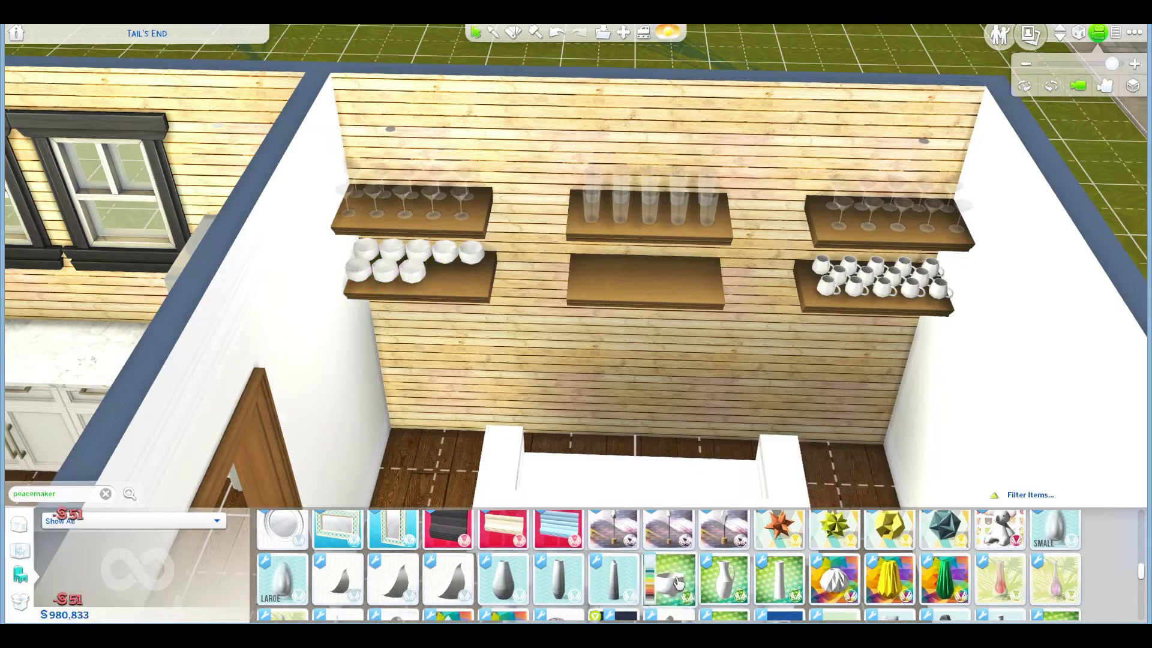
{"action": "scroll", "coordinate": [679, 583], "scroll_direction": "down", "scroll_amount": 3}
{"action": "scroll", "coordinate": [679, 583], "scroll_direction": "down", "scroll_amount": 3}
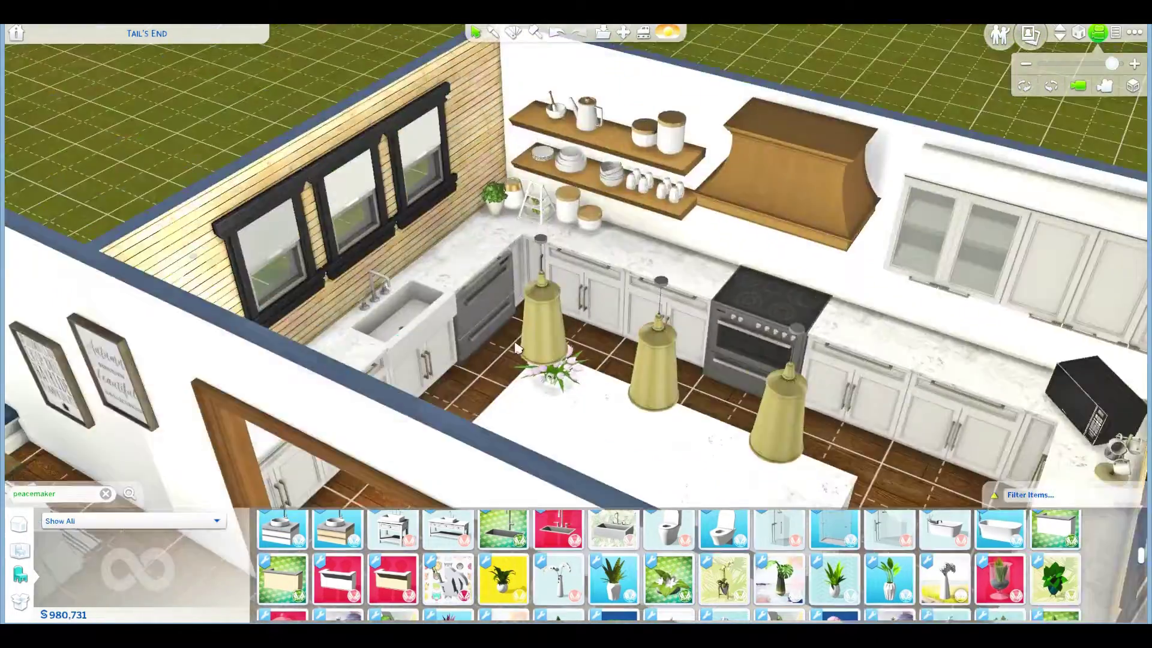
{"action": "scroll", "coordinate": [518, 346], "scroll_direction": "up", "scroll_amount": 3}
Step: Place a plant decoration in the kitchen
{"action": "left_click", "coordinate": [999, 576]}
{"action": "scroll", "coordinate": [720, 180], "scroll_direction": "up", "scroll_amount": 1}
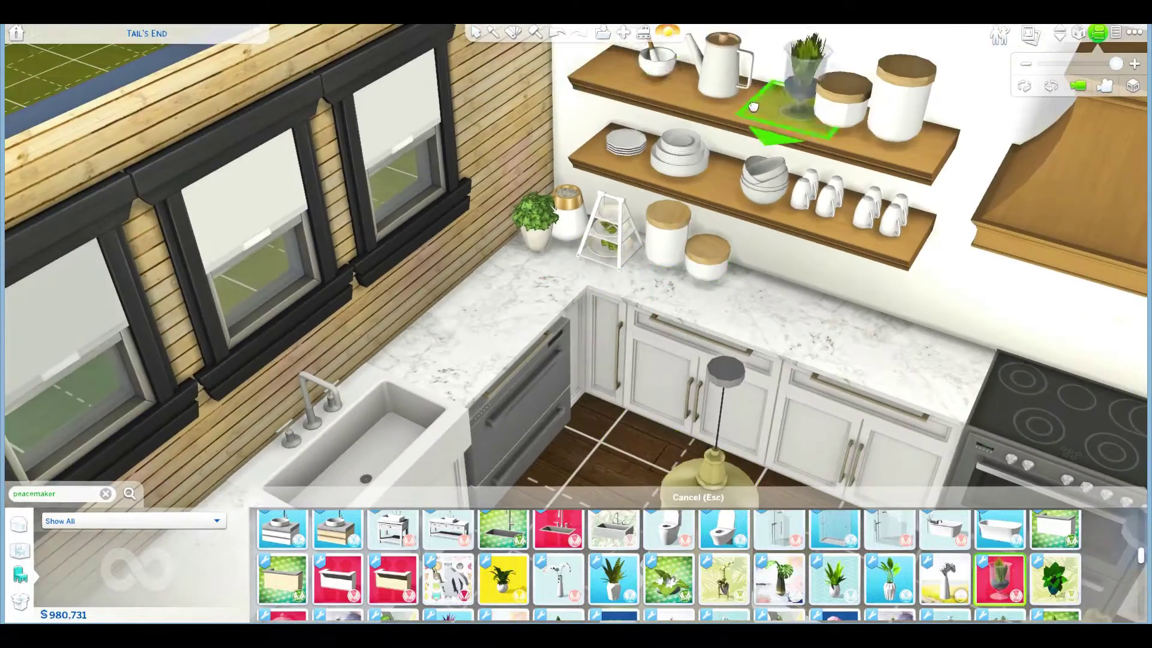
{"action": "scroll", "coordinate": [754, 107], "scroll_direction": "down", "scroll_amount": 2}
{"action": "scroll", "coordinate": [729, 181], "scroll_direction": "down", "scroll_amount": 2}
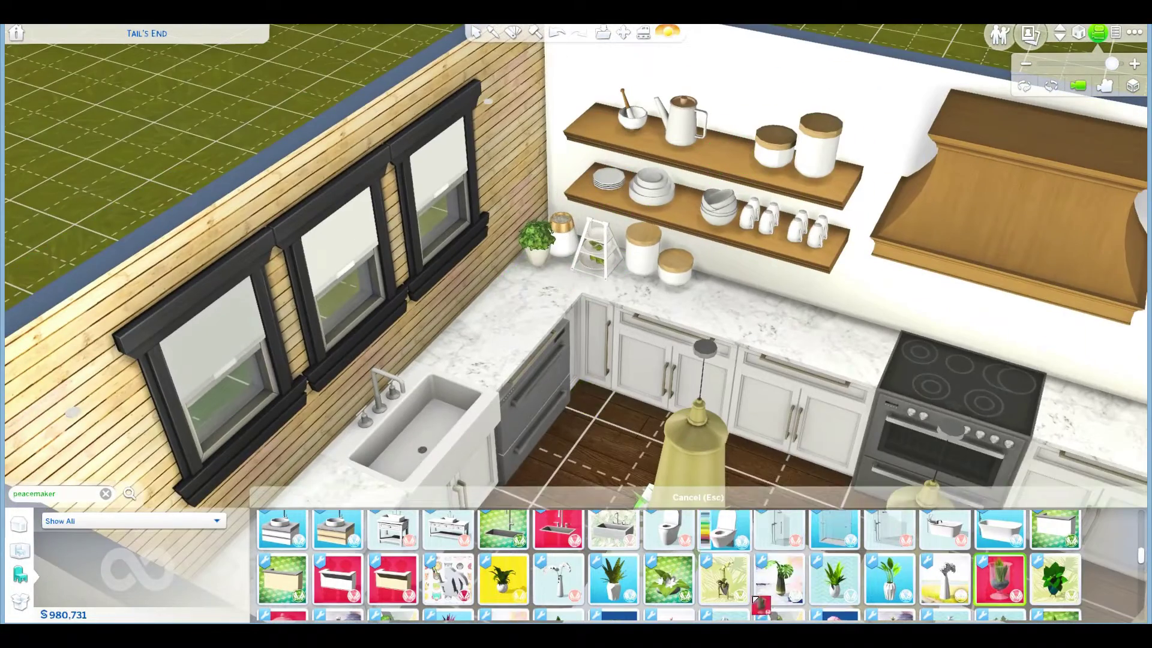
{"action": "left_click", "coordinate": [538, 236]}
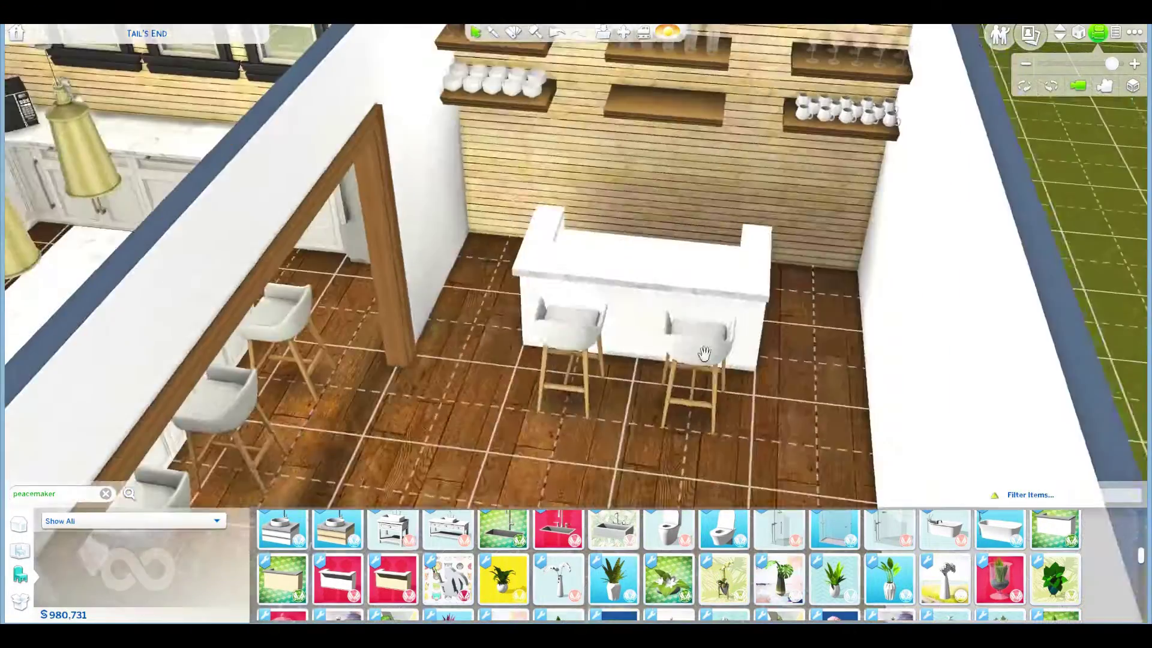
{"action": "scroll", "coordinate": [705, 353], "scroll_direction": "up", "scroll_amount": 2}
{"action": "scroll", "coordinate": [615, 575], "scroll_direction": "down", "scroll_amount": 3}
{"action": "scroll", "coordinate": [615, 577], "scroll_direction": "down", "scroll_amount": 2}
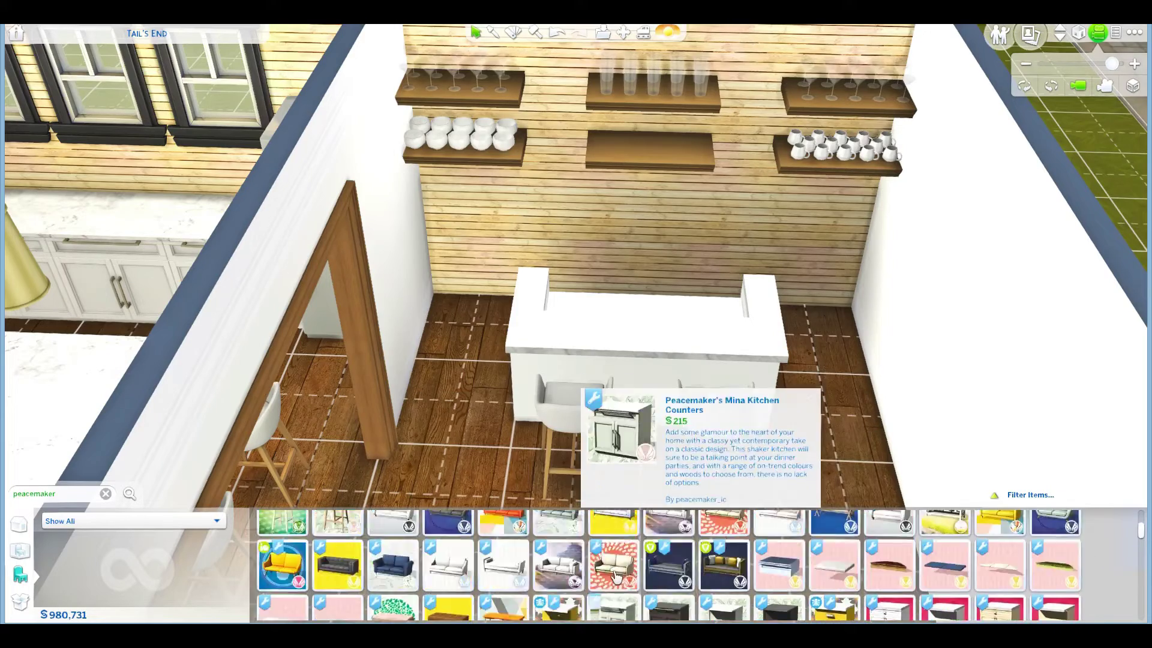
{"action": "scroll", "coordinate": [615, 576], "scroll_direction": "up", "scroll_amount": 3}
Step: Set a wire basket from Decorations on the floor right of the bar counter
{"action": "left_click", "coordinate": [181, 521]}
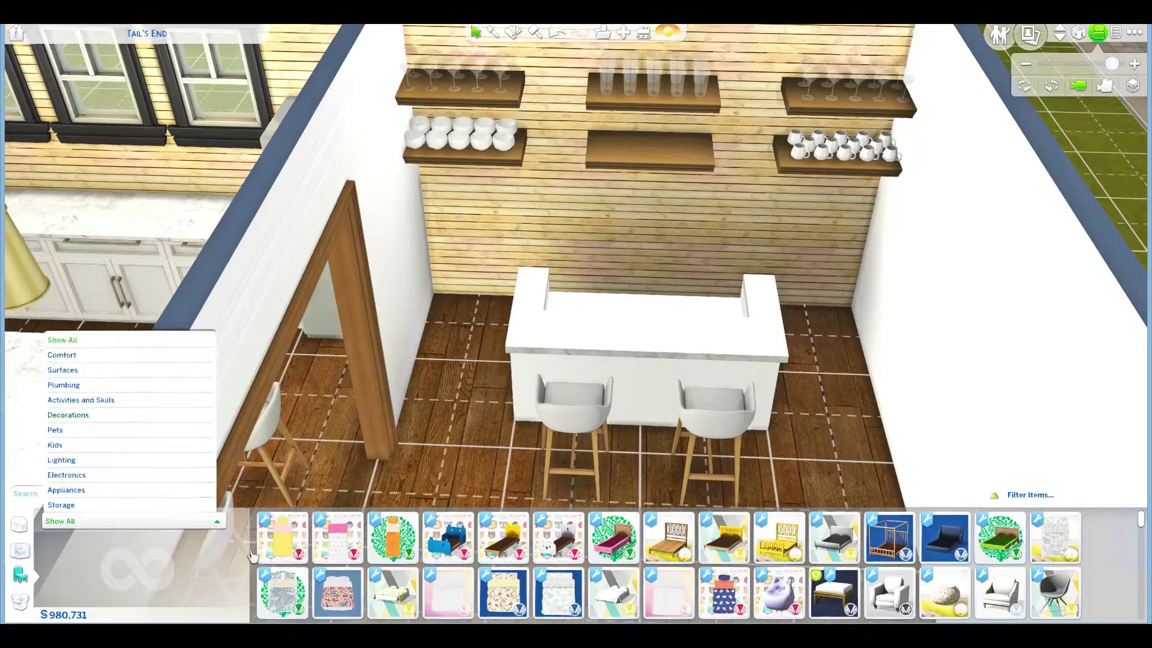
{"action": "left_click", "coordinate": [67, 416]}
{"action": "scroll", "coordinate": [670, 581], "scroll_direction": "up", "scroll_amount": 3}
{"action": "left_click", "coordinate": [338, 594]}
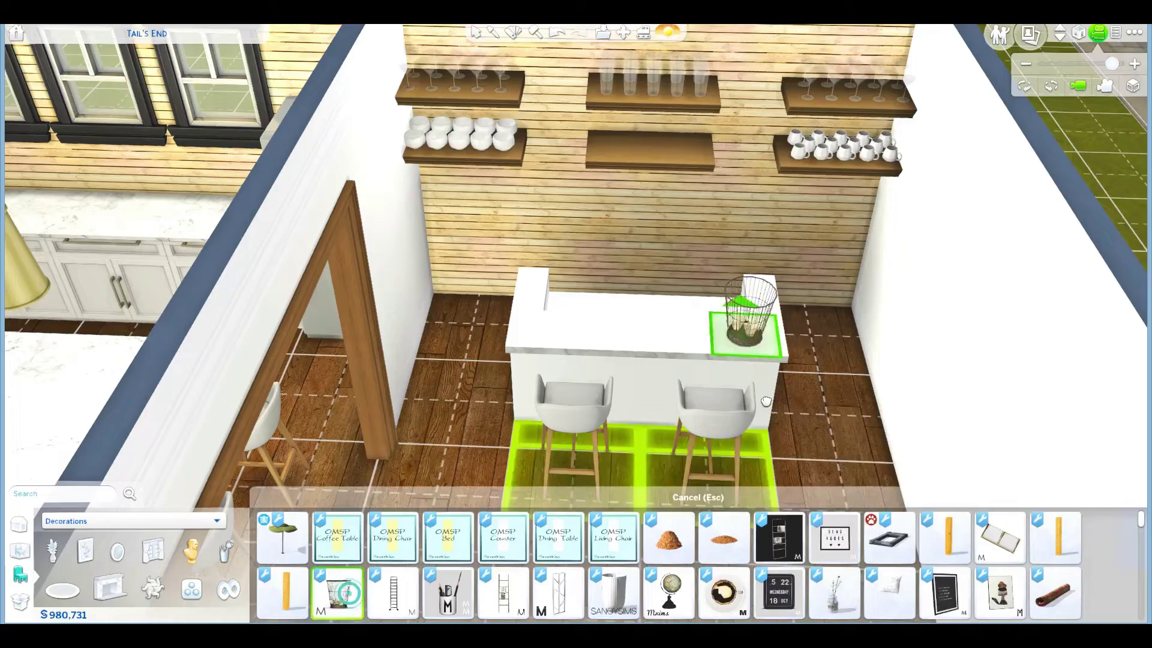
{"action": "left_click", "coordinate": [809, 324]}
{"action": "scroll", "coordinate": [778, 540], "scroll_direction": "down", "scroll_amount": 2}
{"action": "scroll", "coordinate": [778, 540], "scroll_direction": "down", "scroll_amount": 2}
{"action": "scroll", "coordinate": [779, 540], "scroll_direction": "down", "scroll_amount": 2}
{"action": "scroll", "coordinate": [624, 561], "scroll_direction": "down", "scroll_amount": 2}
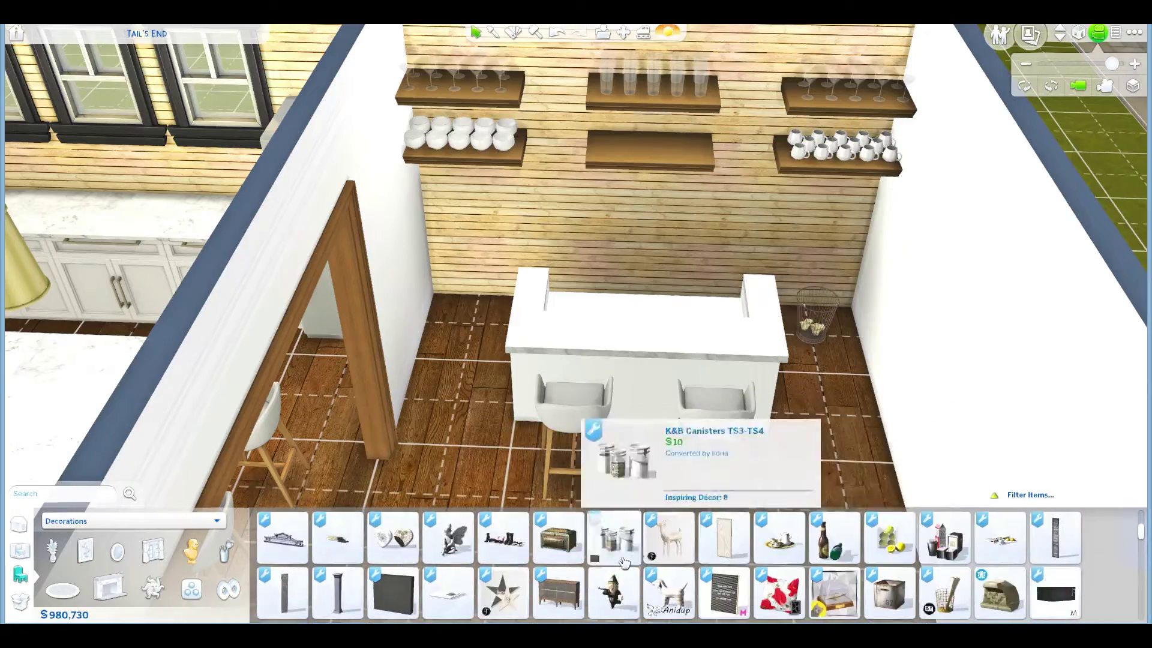
{"action": "scroll", "coordinate": [587, 252], "scroll_direction": "down", "scroll_amount": 5}
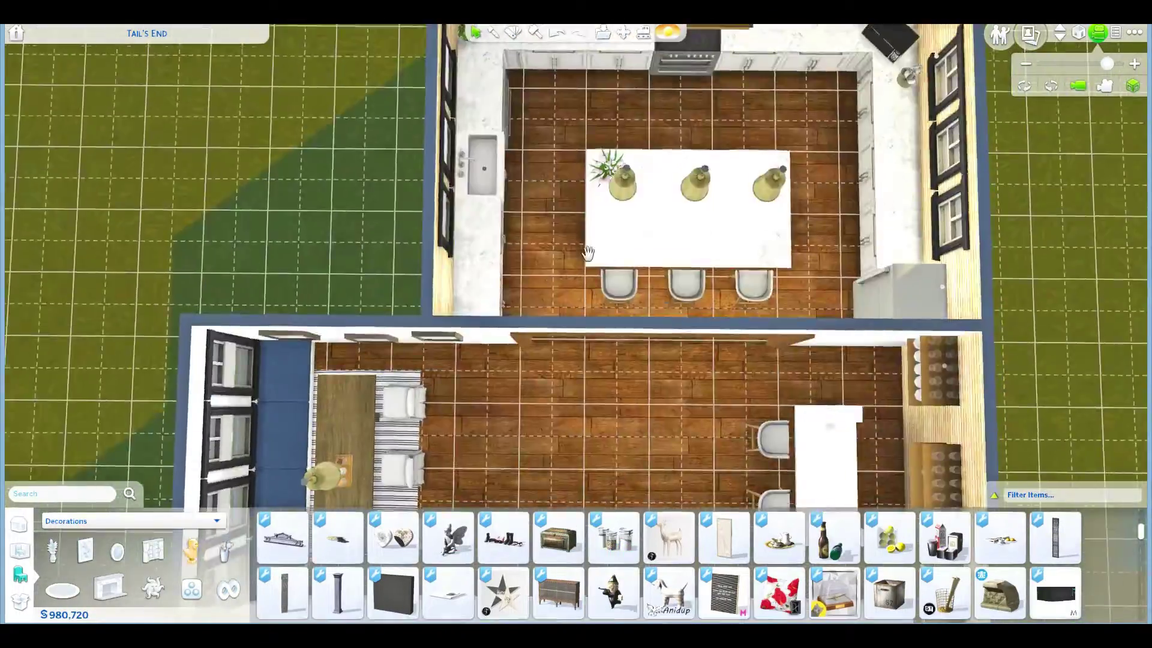